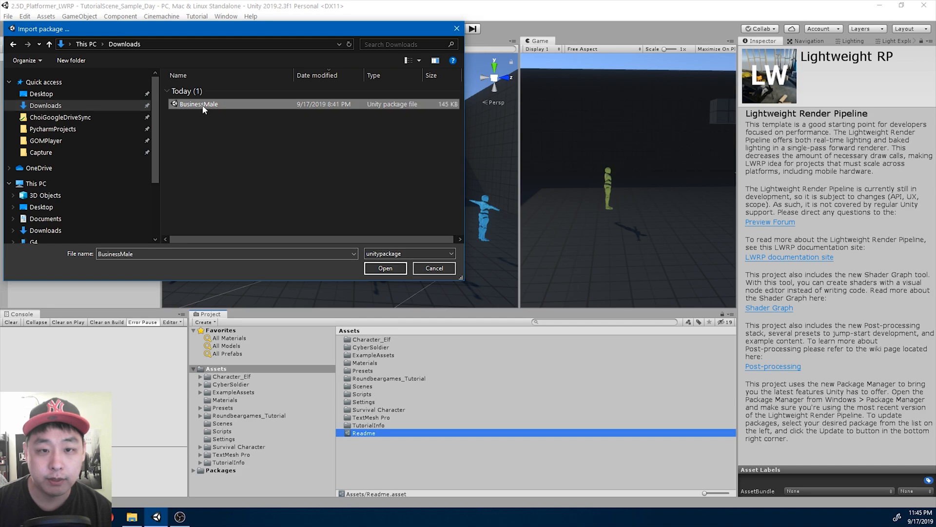
Import all files of the BusinessMale package from Downloads and select the BusinessMale model in its new asset folder.
double_click(203, 106)
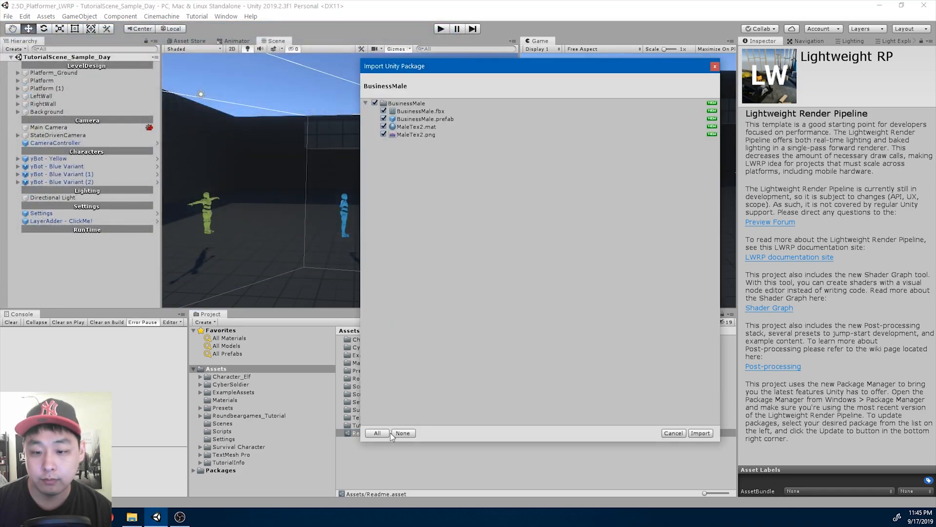
click(700, 433)
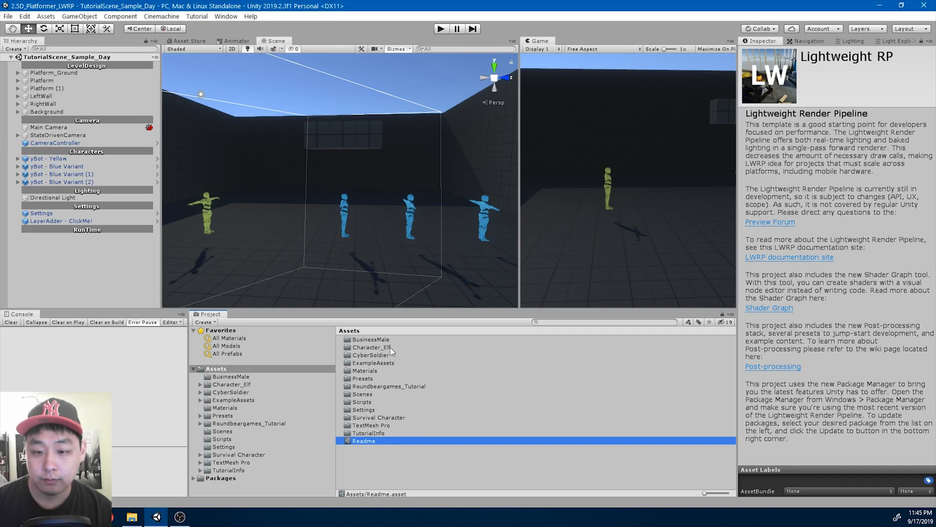
double_click(381, 341)
click(377, 340)
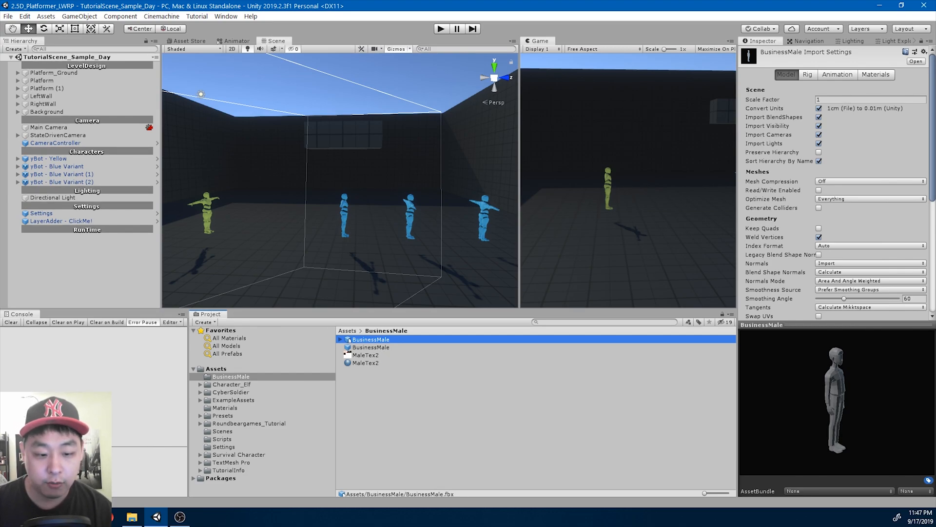
View the character publisher's Asset Store and Facebook pages in the browser, and switch back to Unity.
click(108, 517)
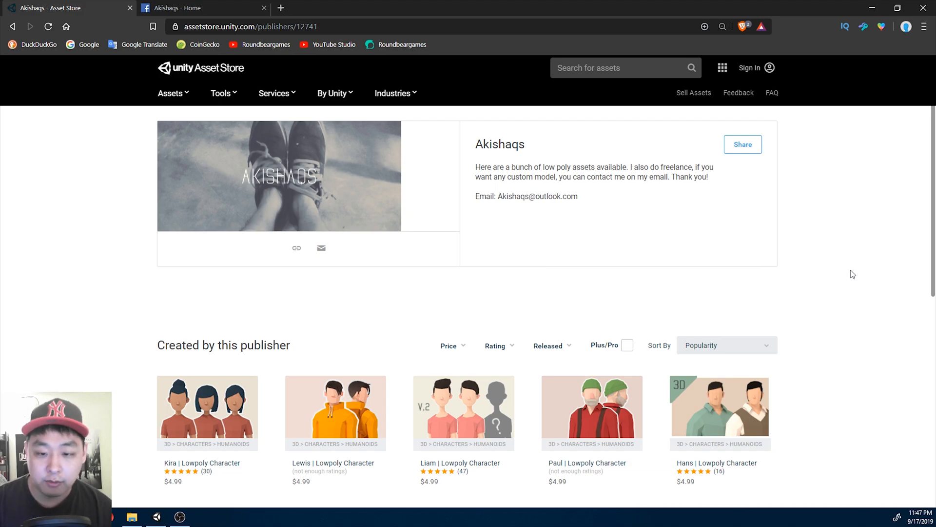
click(195, 8)
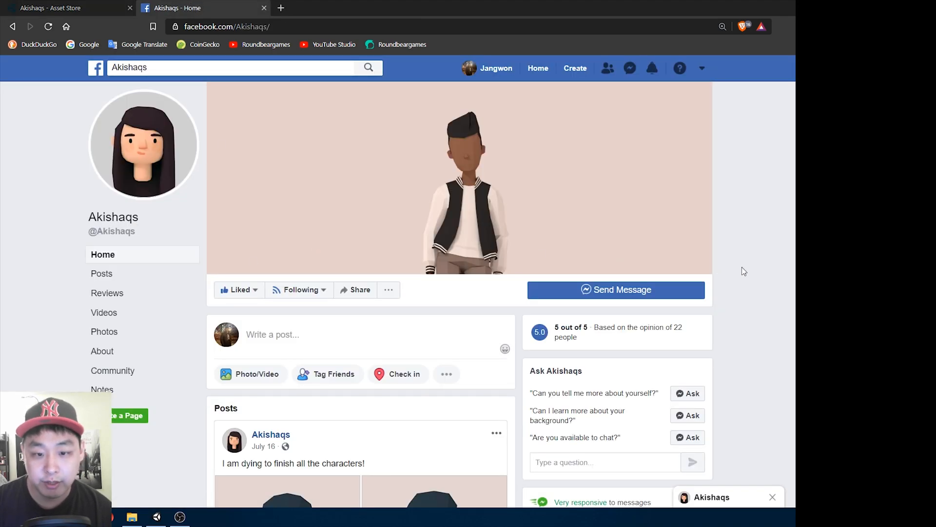
click(157, 517)
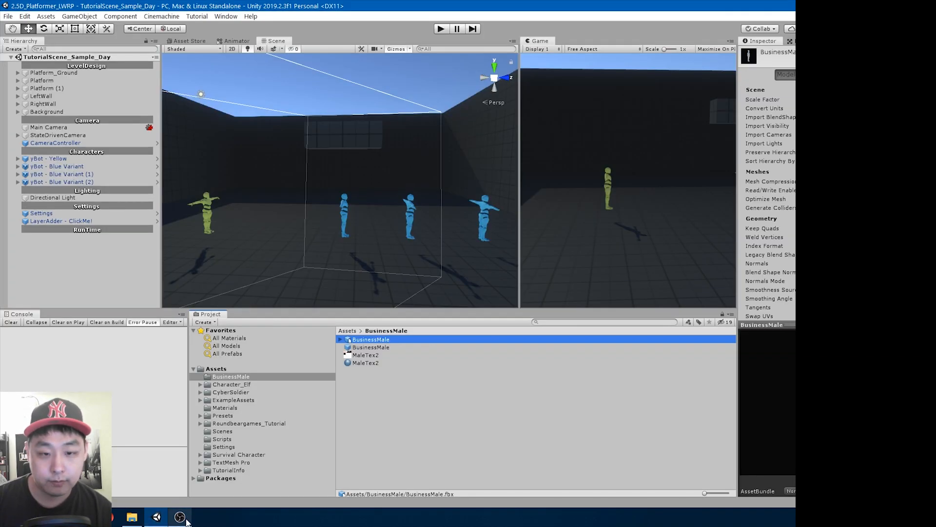
Place the BusinessMale prefab in the scene as a root object and view it from the front.
click(381, 347)
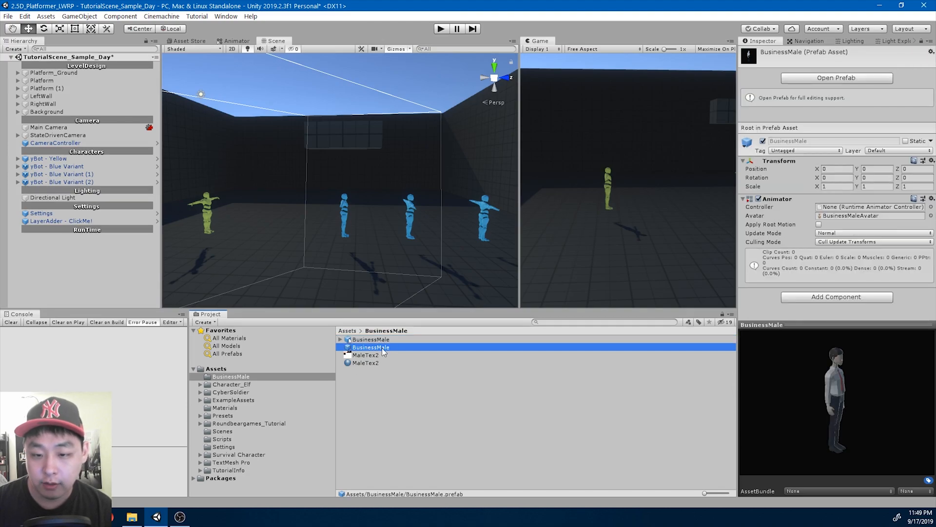
drag(104, 258, 102, 254)
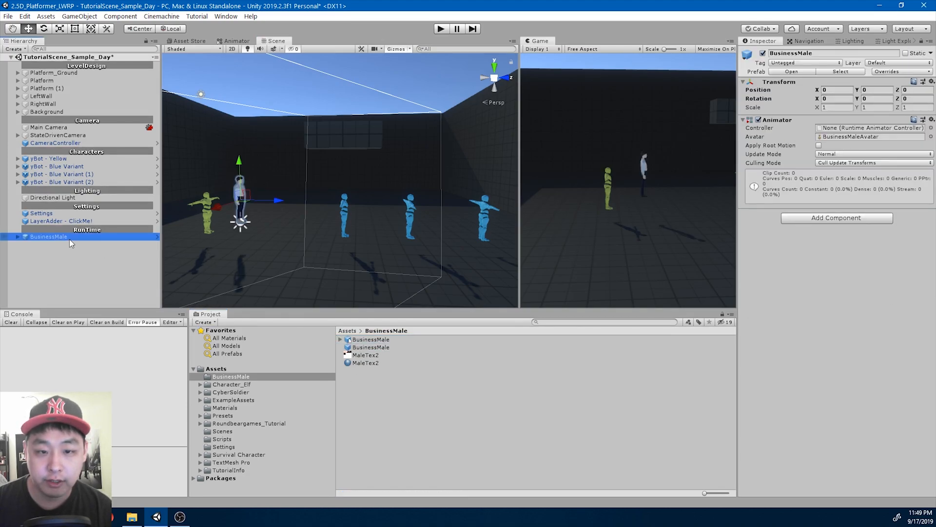
double_click(69, 239)
alt+drag(407, 228, 232, 275)
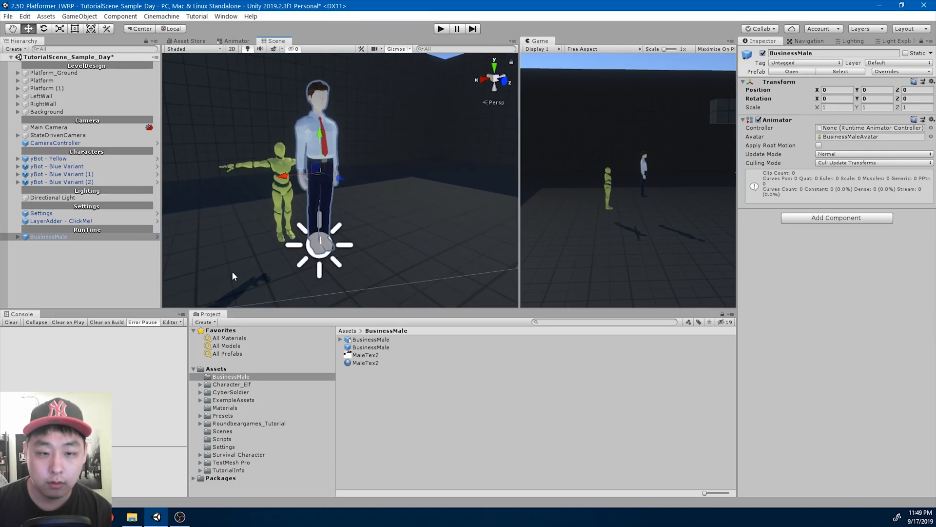
Open the BusinessMale prefab for editing, delete its Sun light, and return to the scene.
click(158, 237)
click(14, 84)
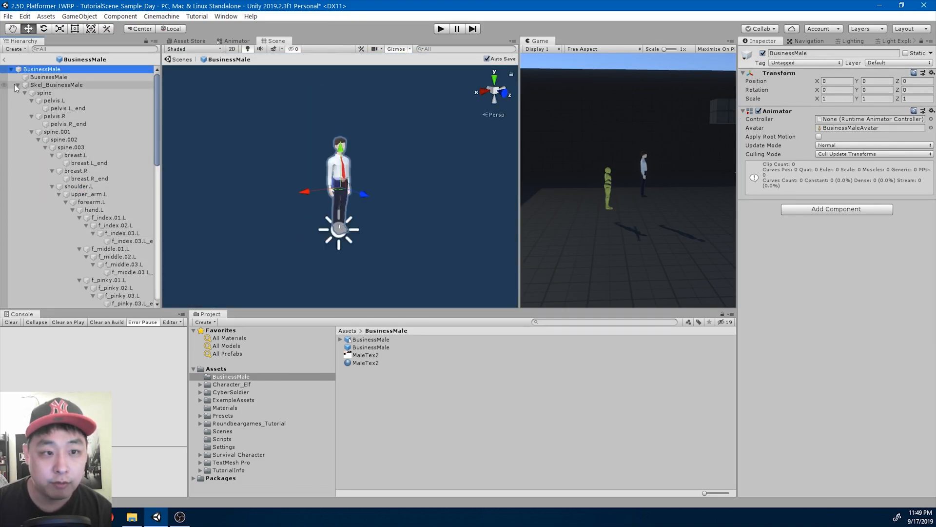
click(18, 85)
click(48, 93)
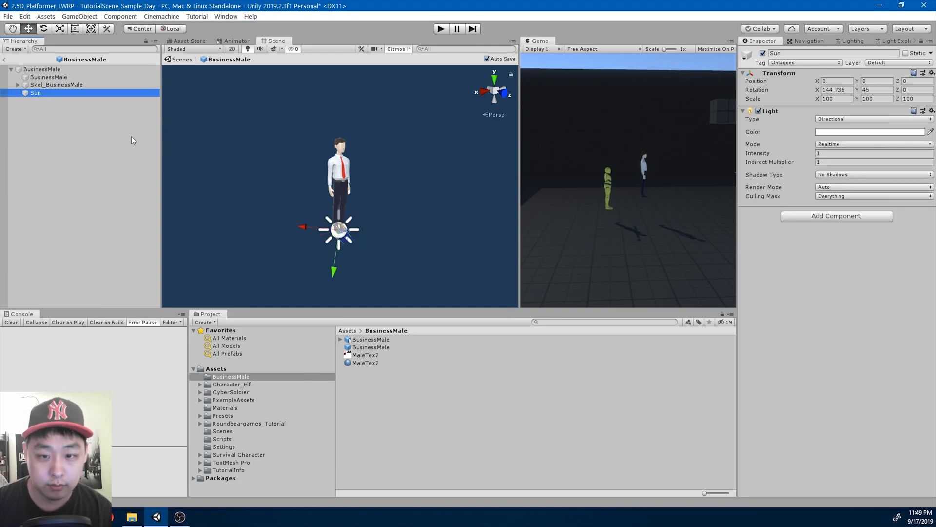
key(Delete)
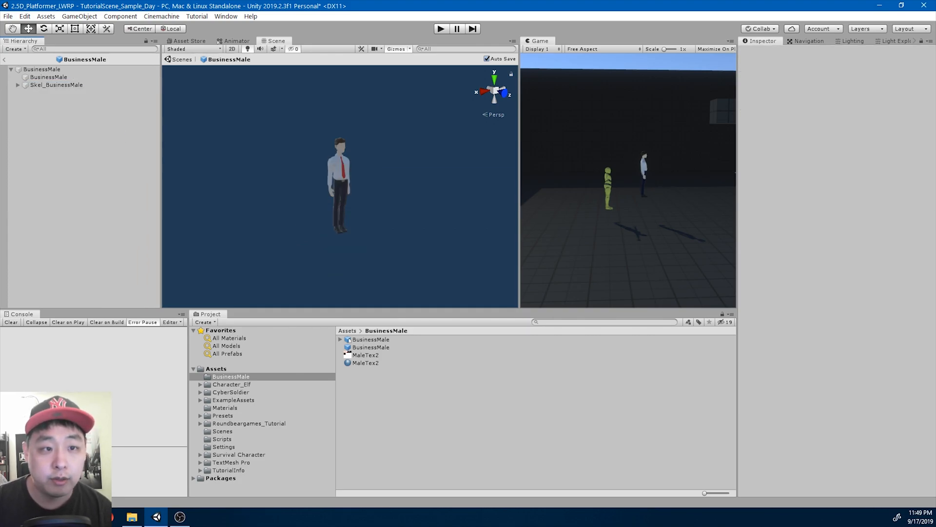
click(6, 60)
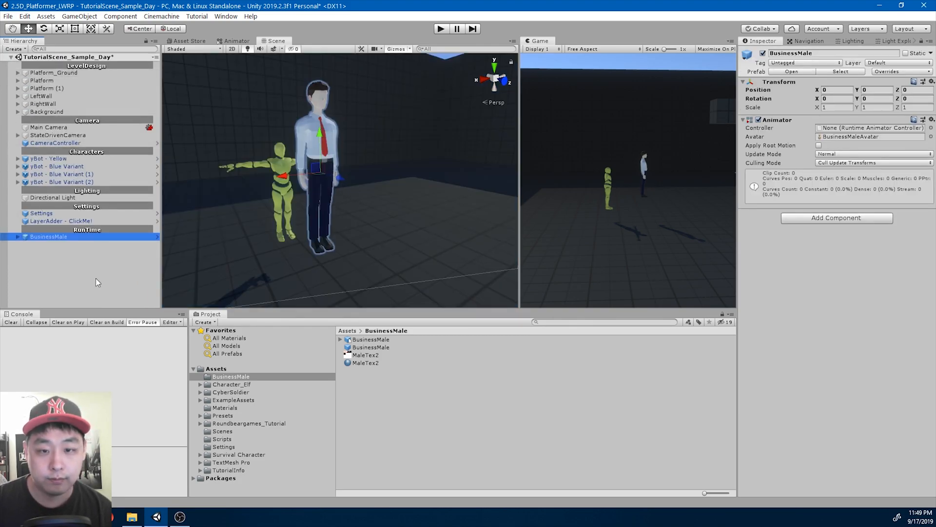
Duplicate yBot - Yellow, place the copy directly below the original under Characters, and rename it BusinessMale_Control.
click(71, 159)
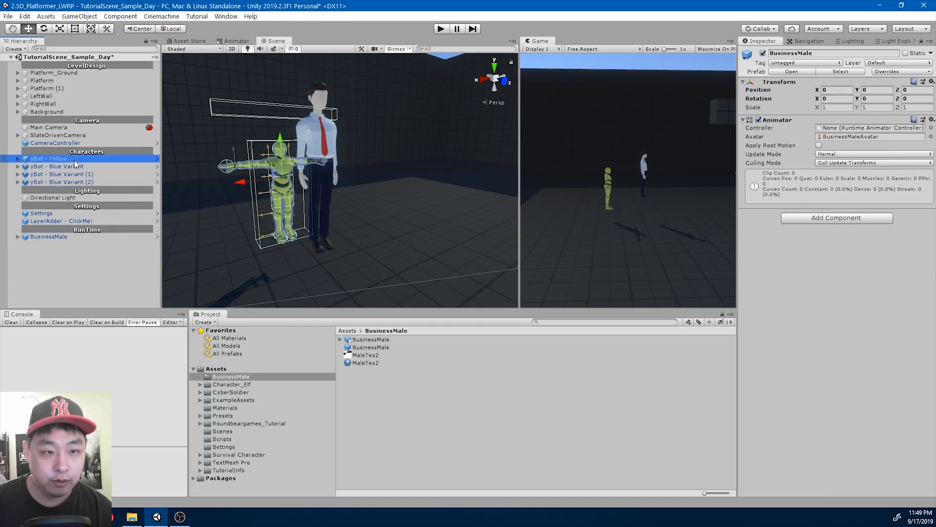
key(ctrl+d)
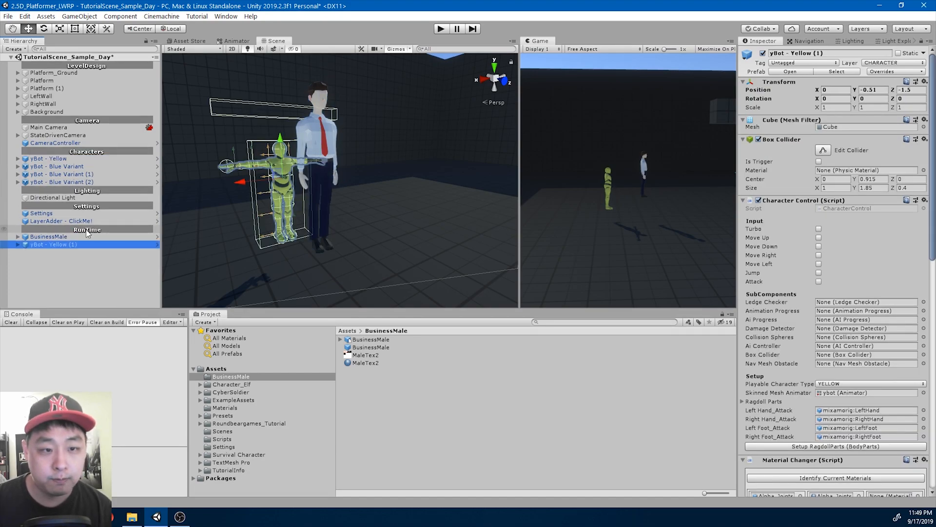
drag(64, 245, 64, 168)
key(F2)
text(BusinessMale)
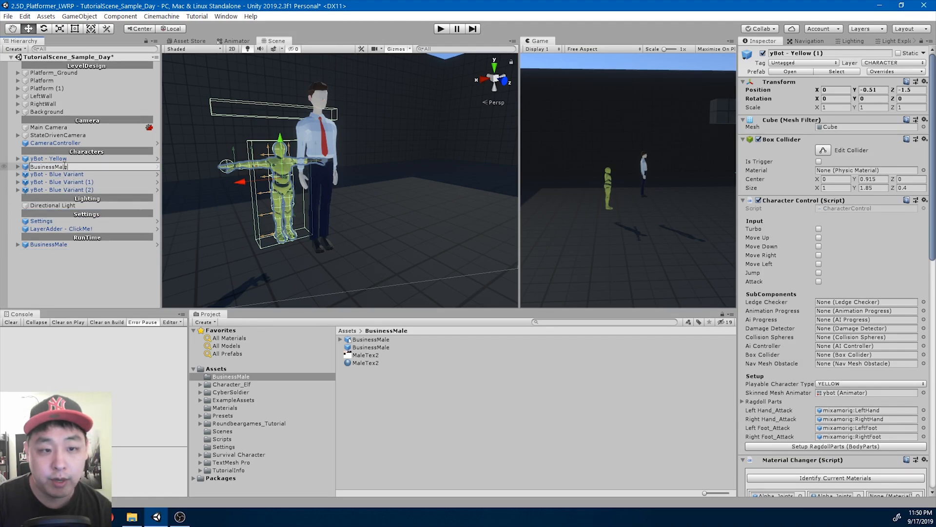
text(_Control)
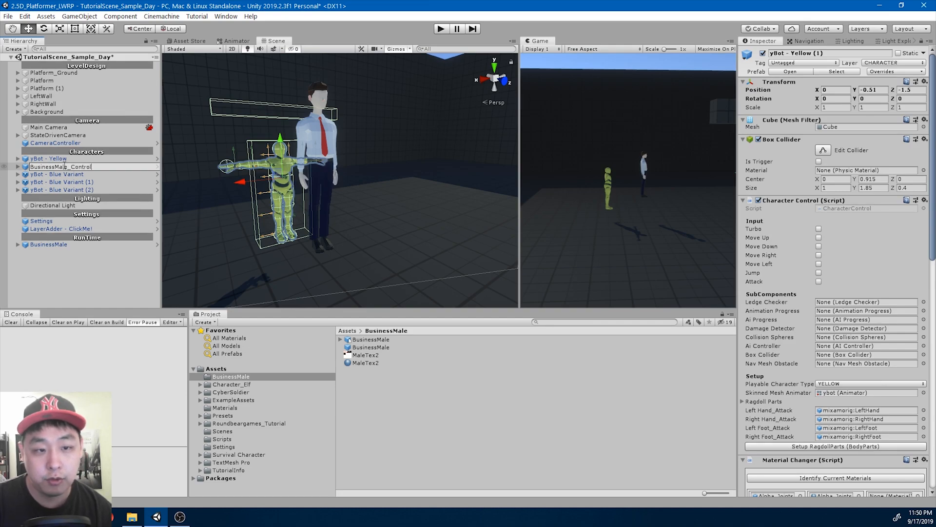
key(Return)
Save BusinessMale_Control as a prefab variant in the BusinessMale folder and delete yBot - Yellow from the scene.
drag(73, 167, 394, 395)
click(495, 277)
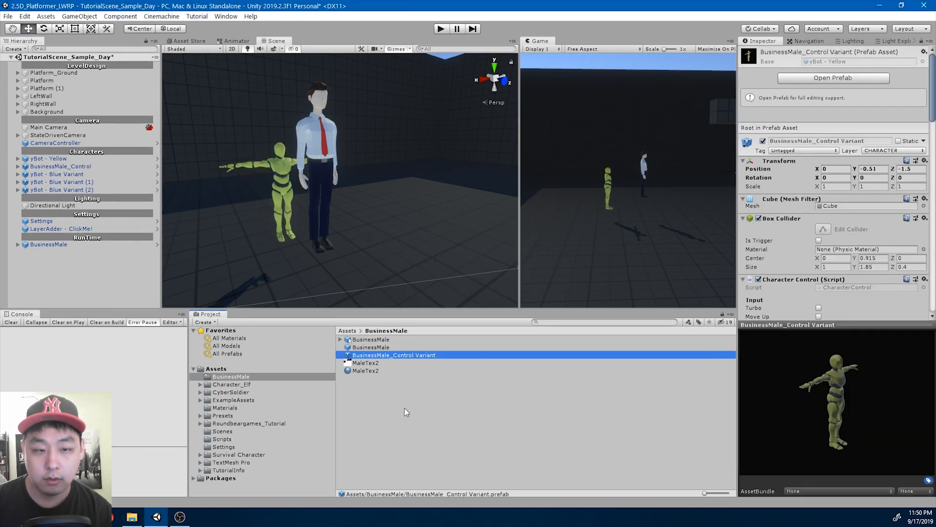
click(60, 159)
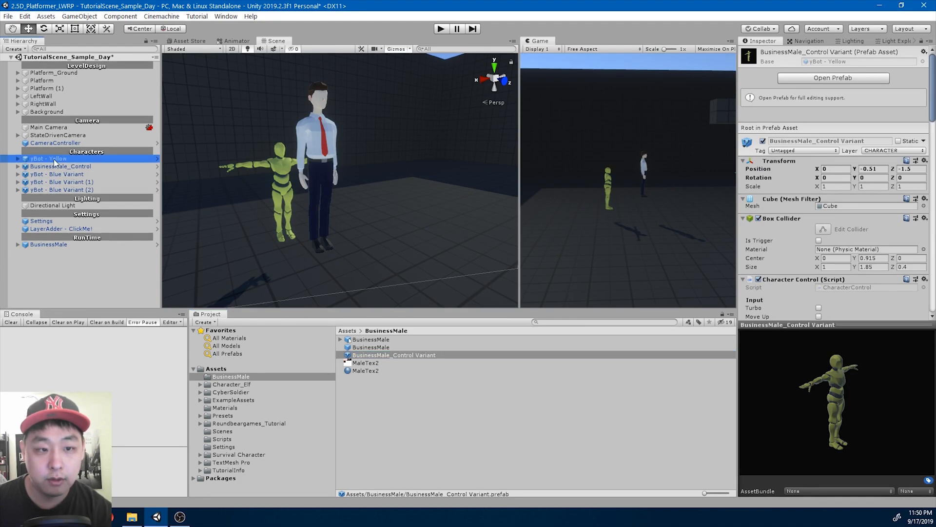
key(Delete)
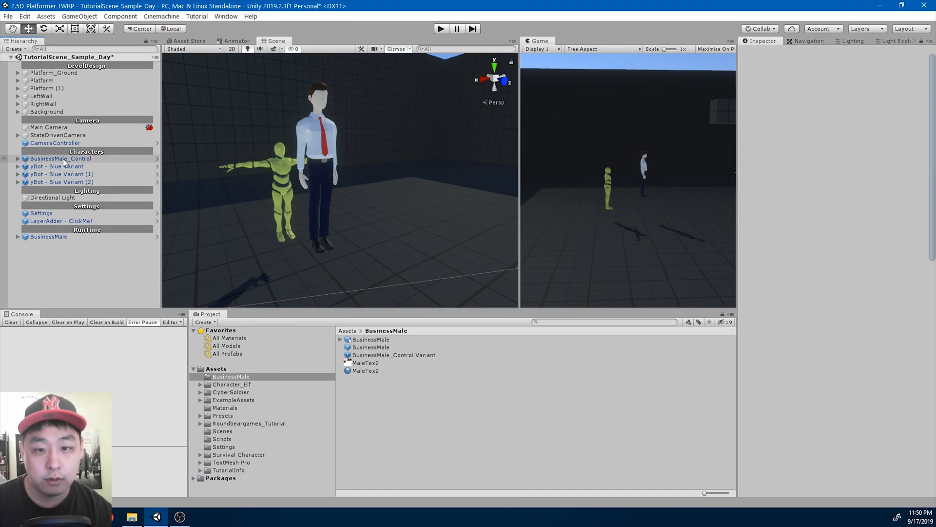
Set the Y and Z position of BusinessMale_Control to 0 so it overlaps the business character.
click(63, 159)
click(871, 90)
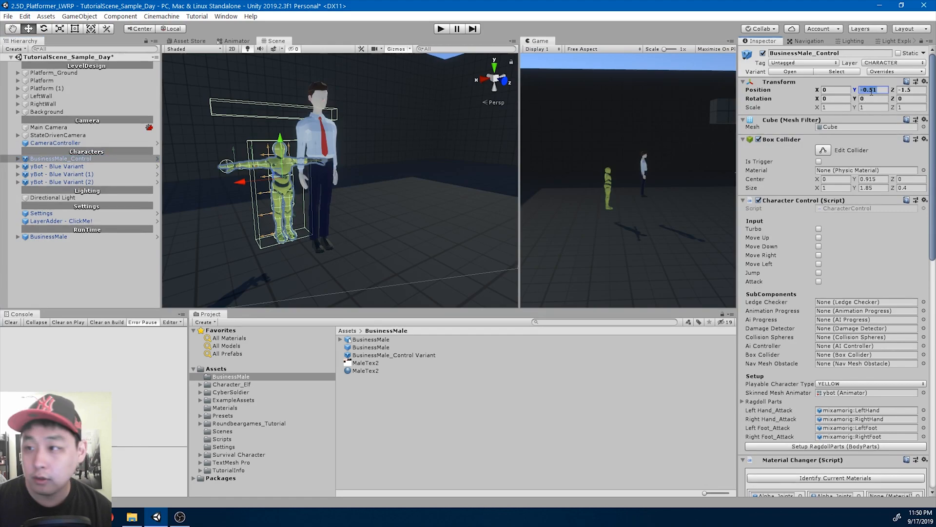
text(0)
click(906, 90)
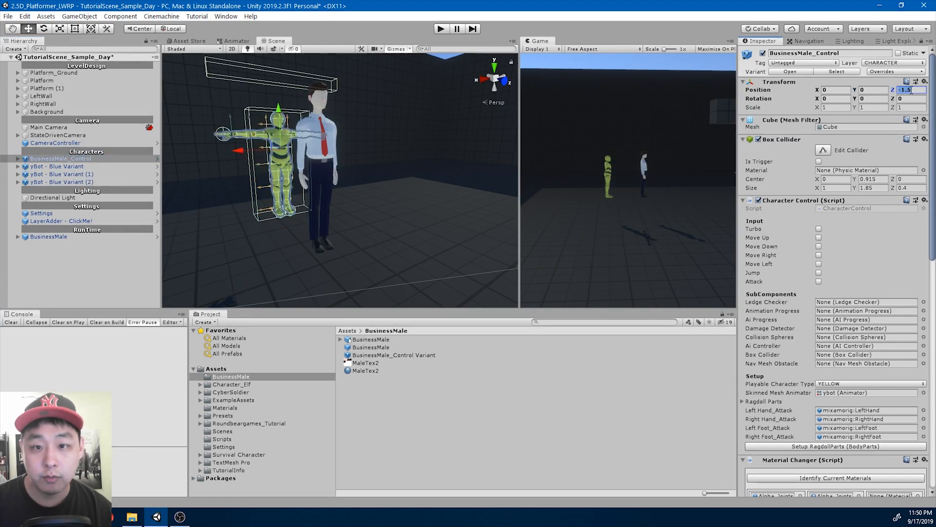
text(0)
alt+drag(467, 200, 439, 190)
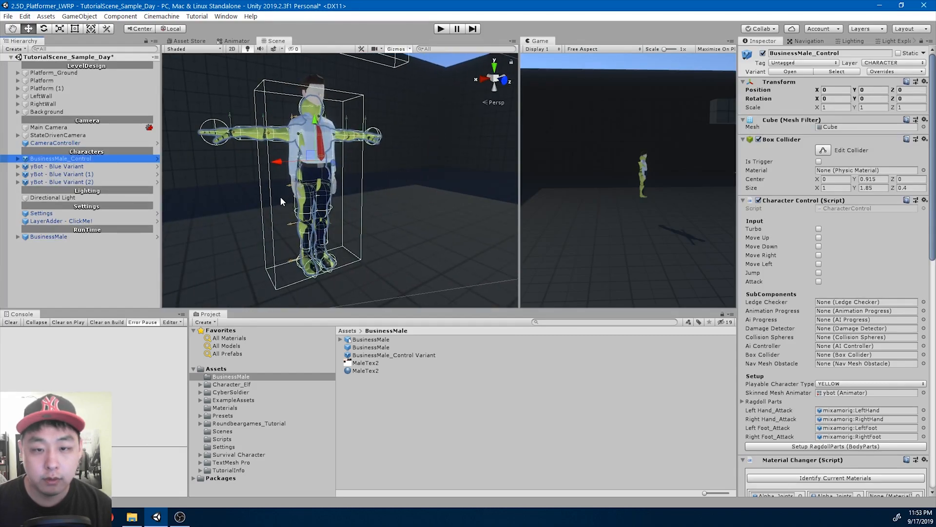
Compare the overlapping BusinessMale and BusinessMale_Control objects, and delete the standalone BusinessMale from the scene.
click(60, 238)
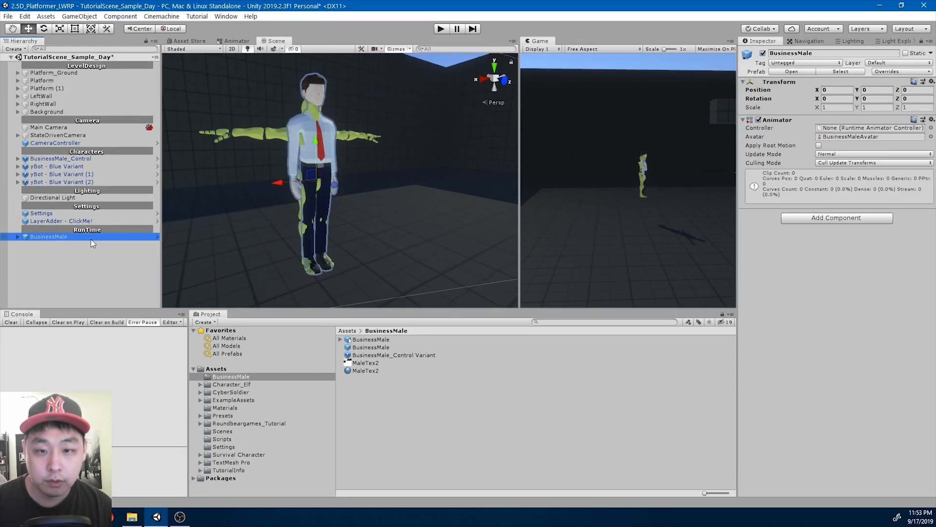
click(79, 159)
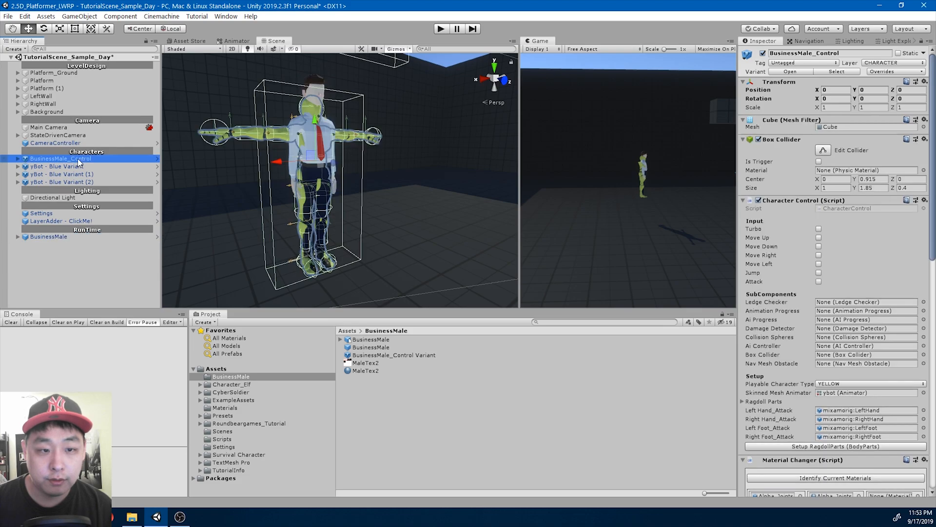
click(62, 238)
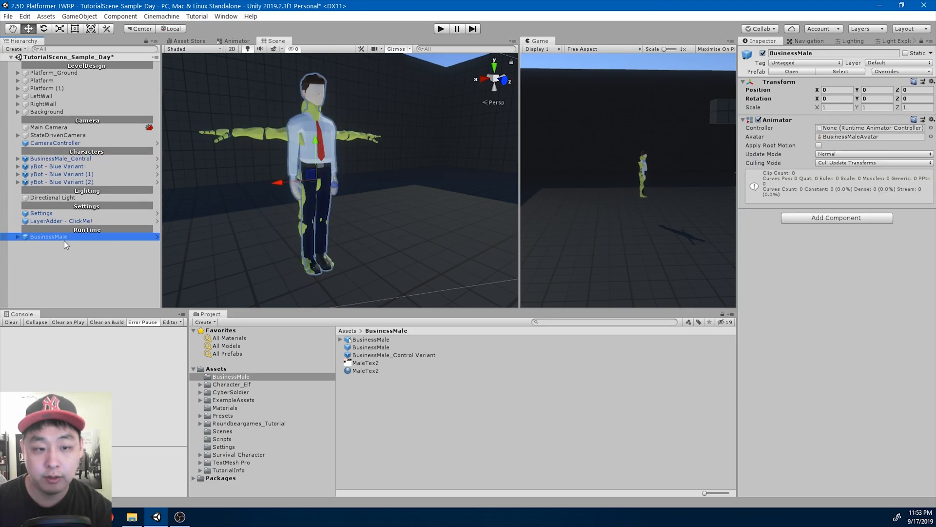
key(Delete)
Open the BusinessMale_Control variant for editing and add the BusinessMale prefab as a child of its root.
click(83, 159)
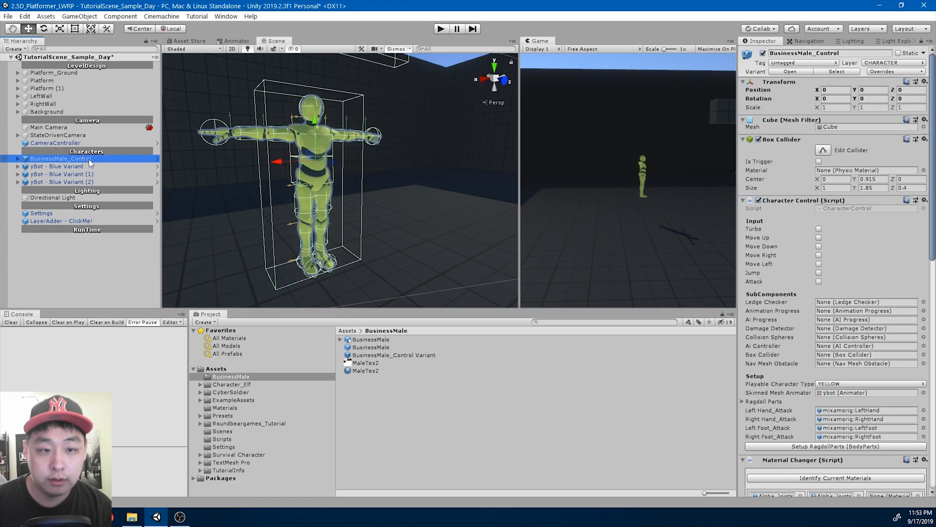
click(156, 159)
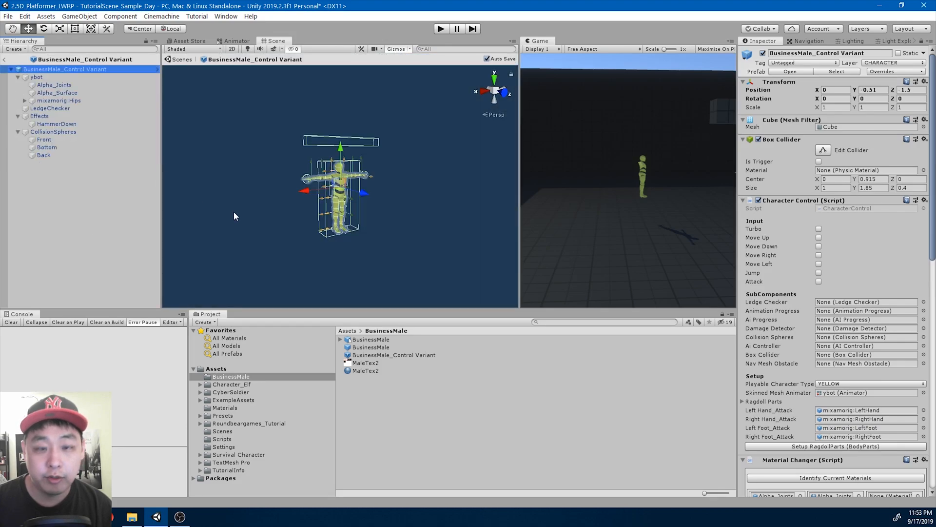
click(18, 77)
click(18, 92)
click(18, 100)
click(380, 347)
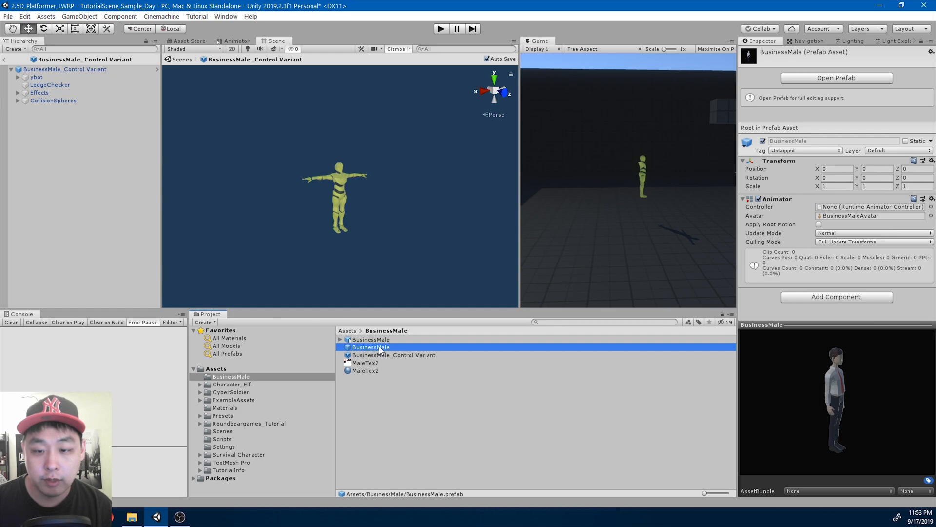
drag(380, 350, 90, 73)
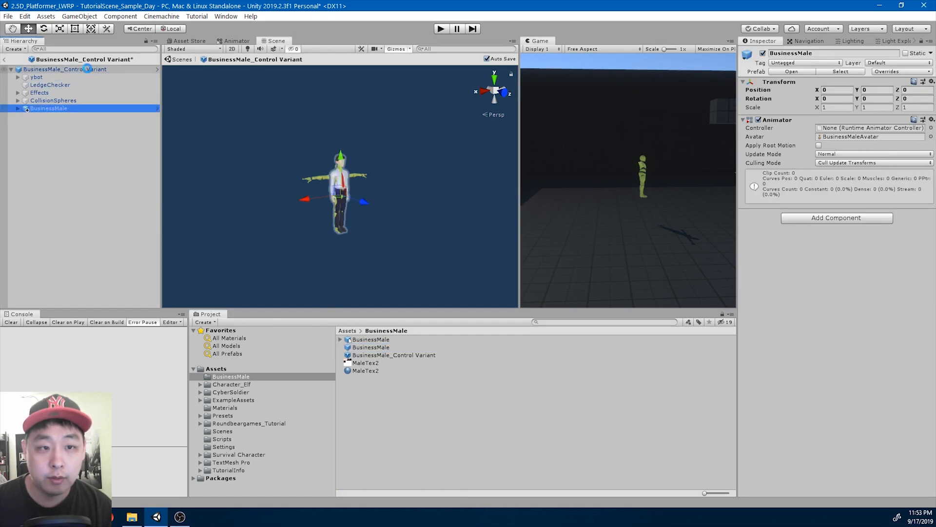
Deactivate the ybot child in the BusinessMale_Control variant and return to the scene.
click(36, 78)
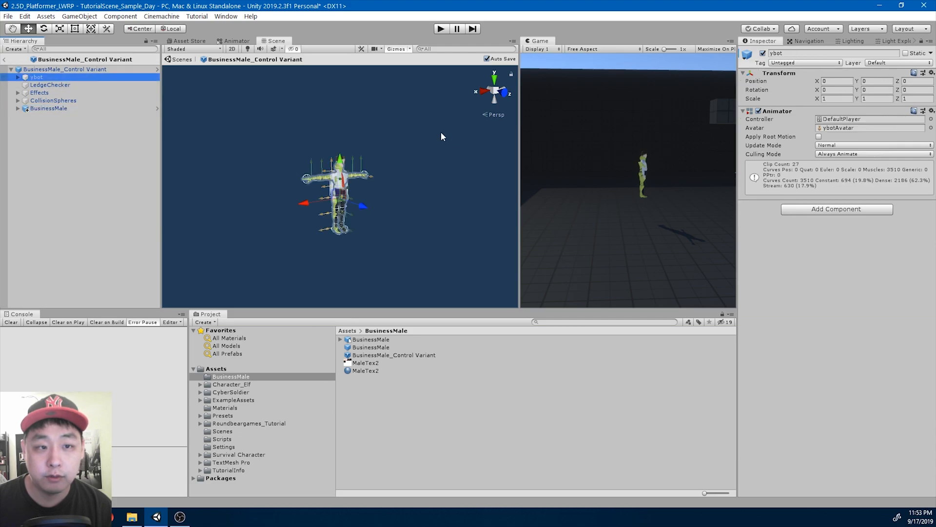
click(763, 53)
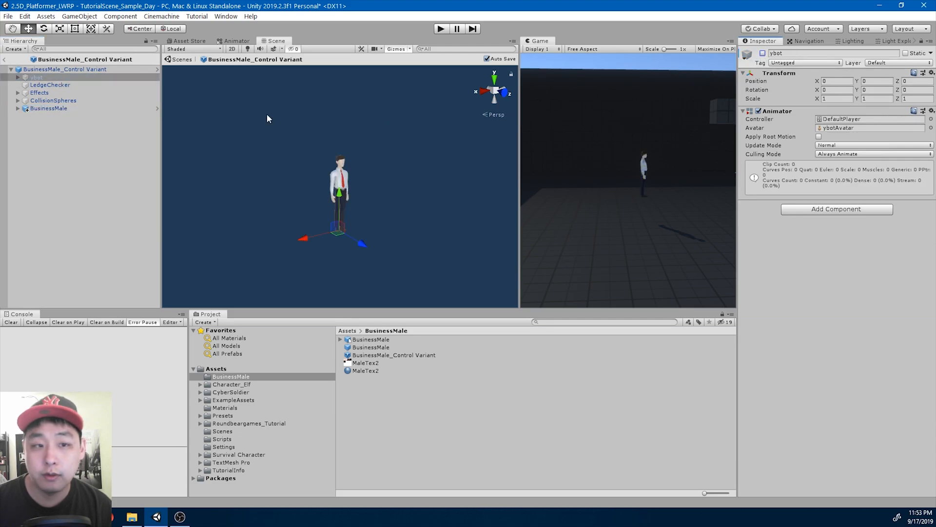
click(5, 59)
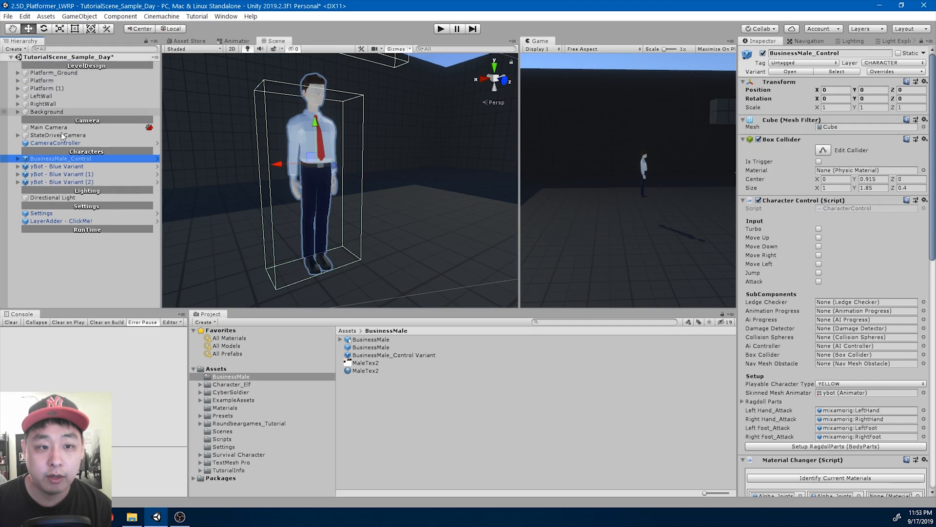
Open the BusinessMale_Control variant for editing and scale its BusinessMale child to 0.92 on X, Y and Z.
click(18, 159)
click(72, 198)
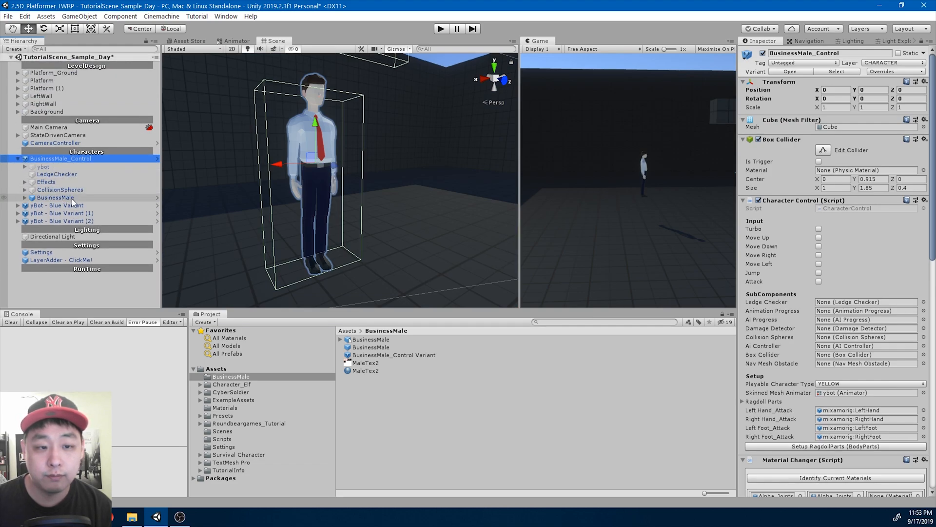
click(25, 198)
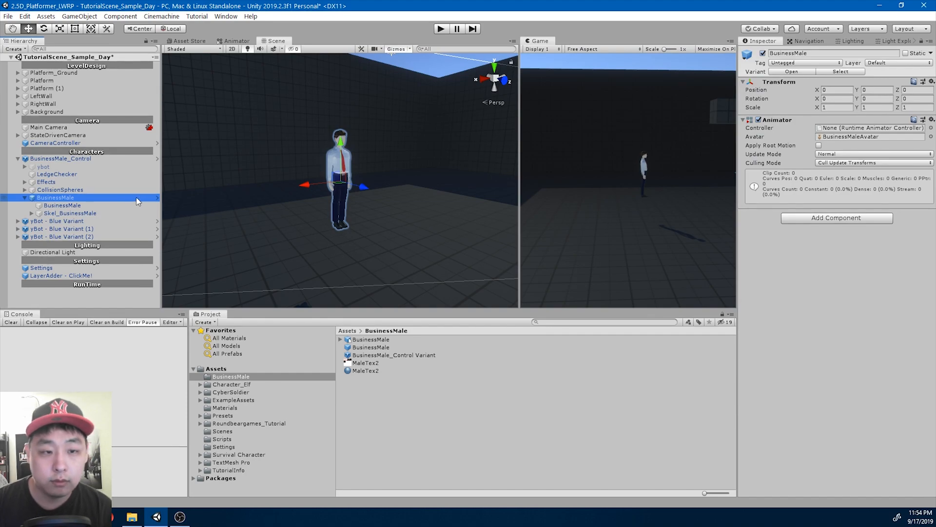
click(94, 160)
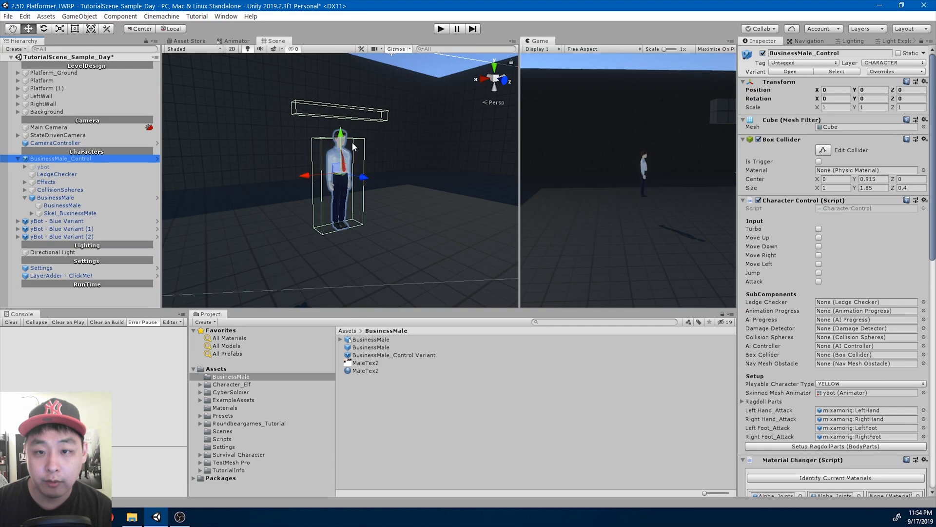
click(157, 159)
click(96, 109)
click(836, 107)
text(0.9)
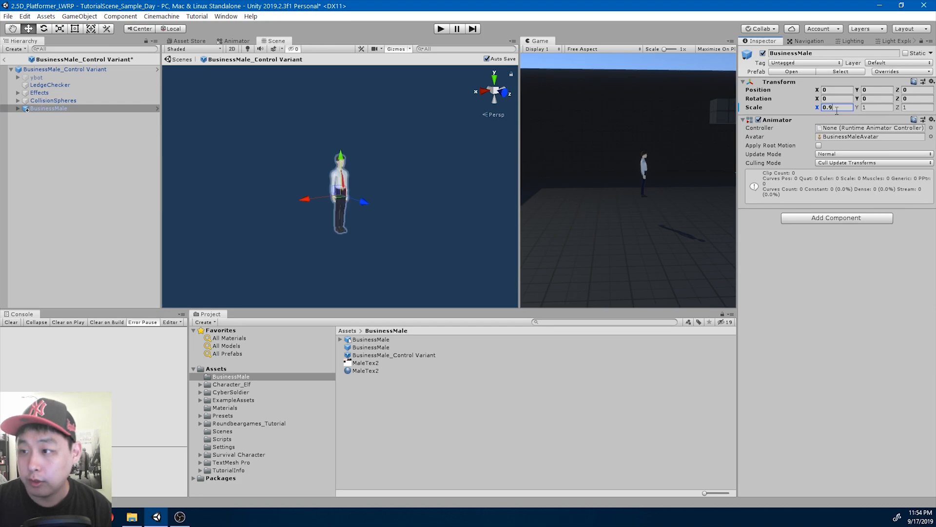
text(2)
key(Tab)
text(0.92)
key(Tab)
text(0.92)
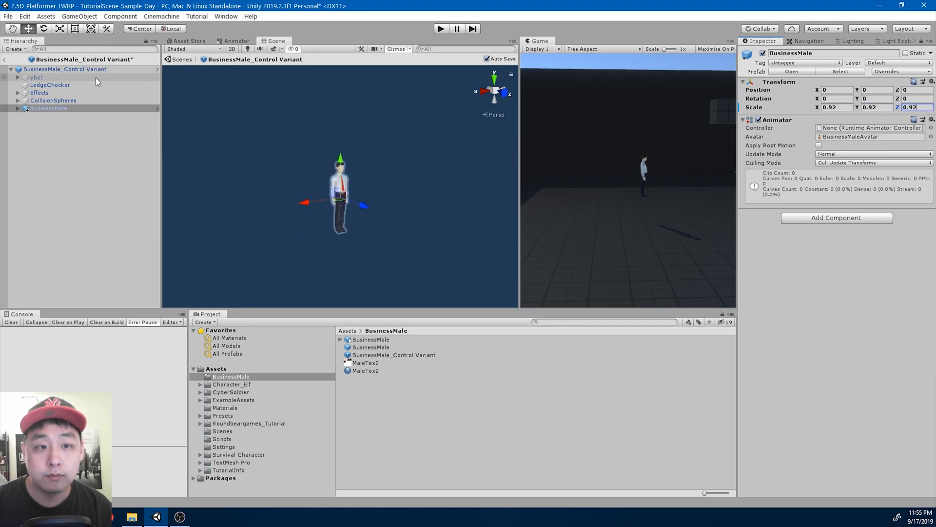
Temporarily activate the ybot child to compare its size with the scaled BusinessMale, and deactivate it again.
click(81, 69)
scroll(385, 183, up, 5)
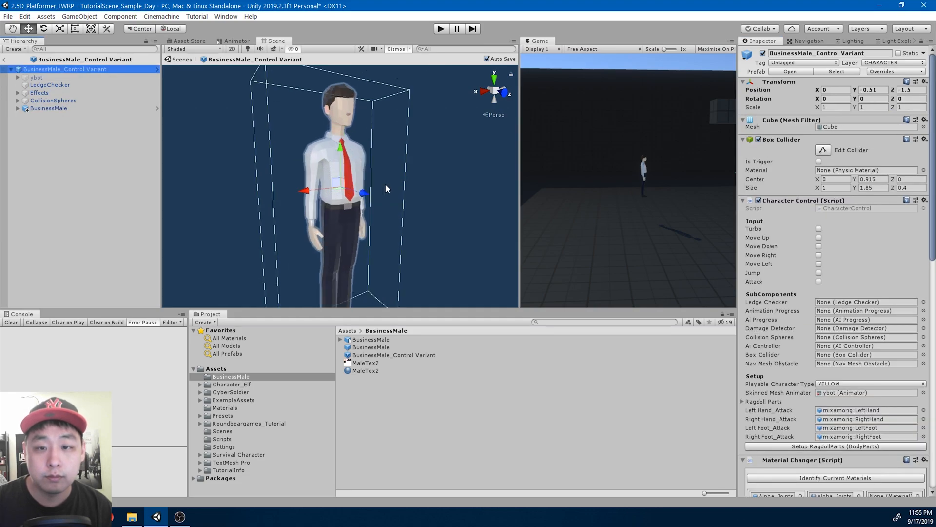
click(88, 77)
click(763, 54)
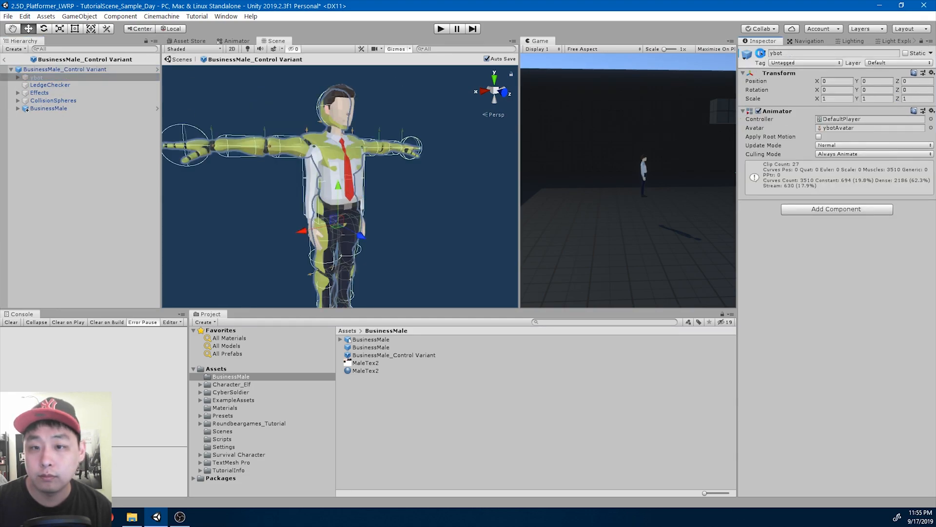
click(763, 54)
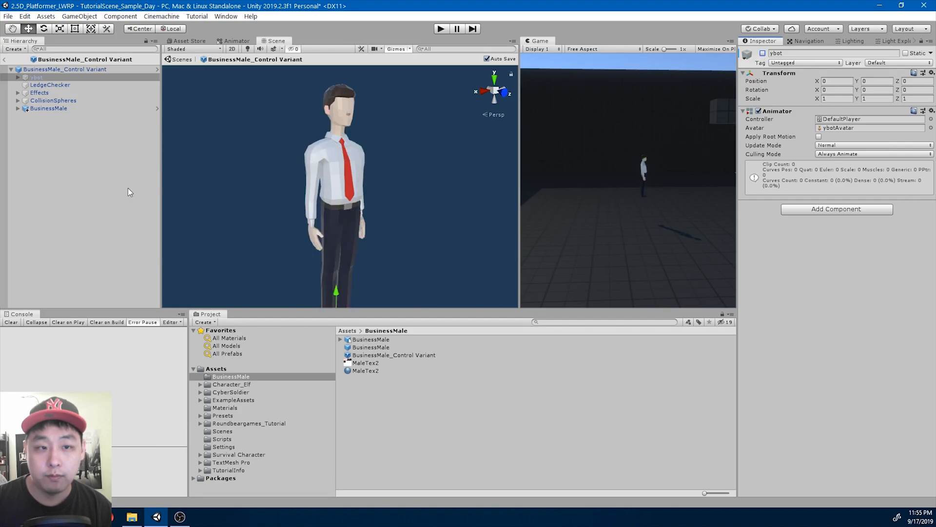
click(118, 173)
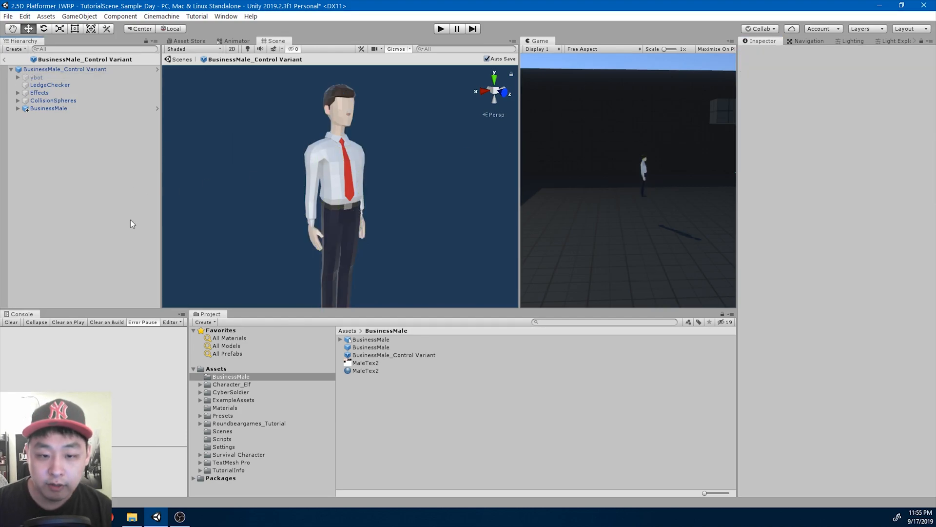
Enlarge the scene view and open the Create Ragdoll wizard for the BusinessMale child, keeping the character in view.
drag(334, 309, 339, 355)
scroll(336, 259, down, 3)
click(62, 110)
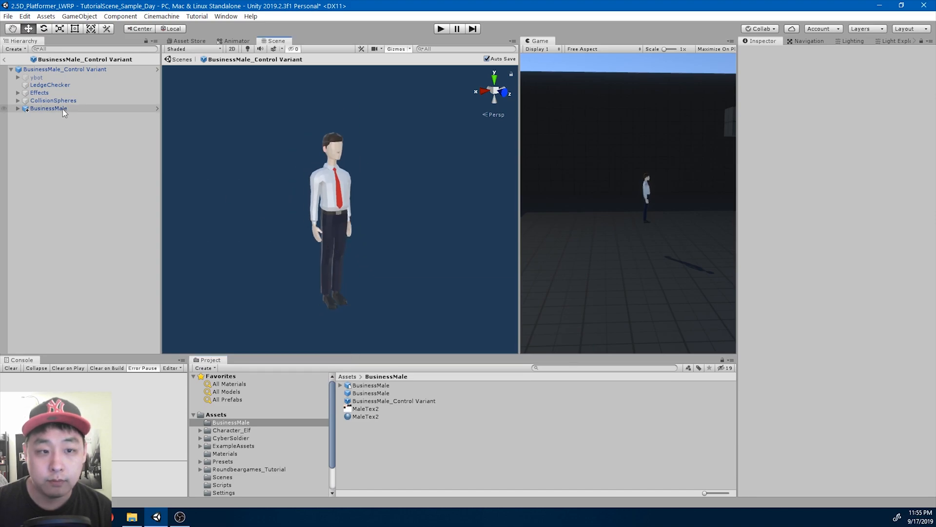
right_click(71, 109)
mouse_move(168, 268)
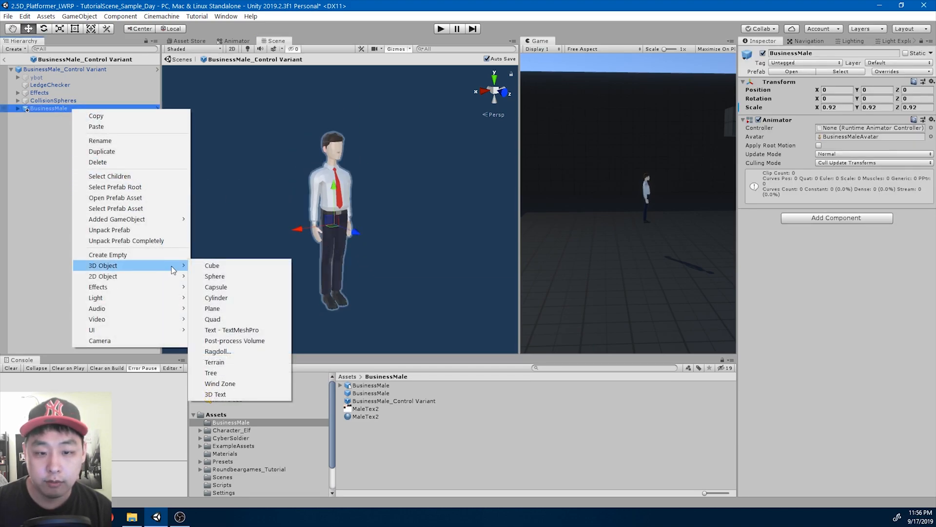
click(248, 351)
drag(463, 159, 477, 149)
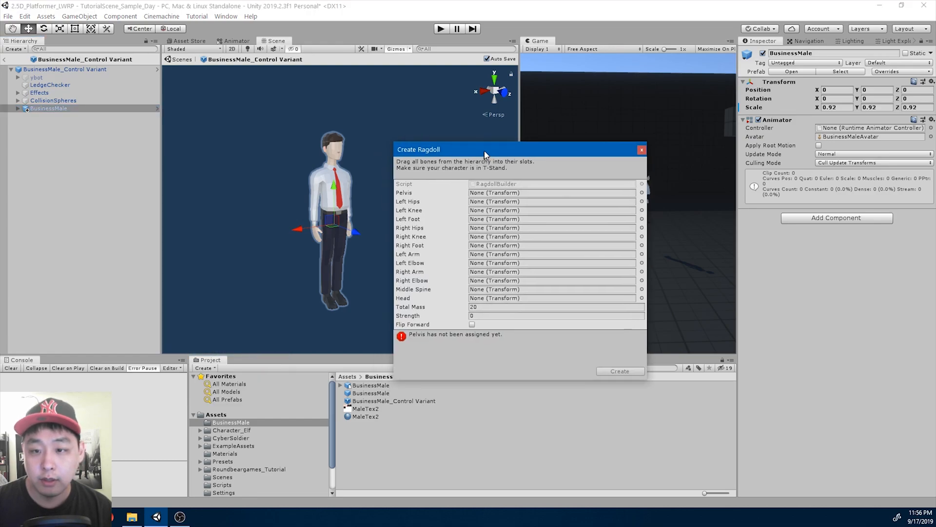
Expand the Skel_BusinessMale skeleton and assign its spine bone as the ragdoll's Pelvis.
click(18, 108)
click(39, 122)
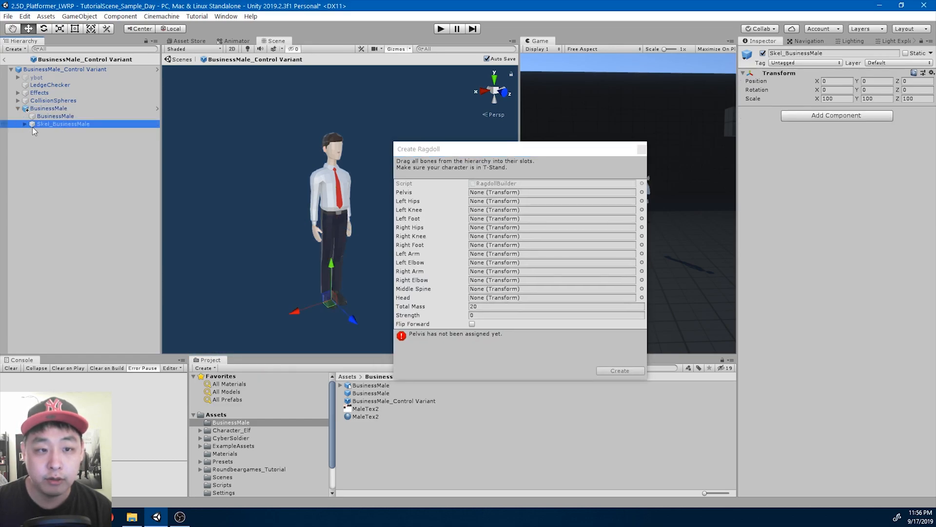
click(25, 125)
click(51, 132)
click(31, 133)
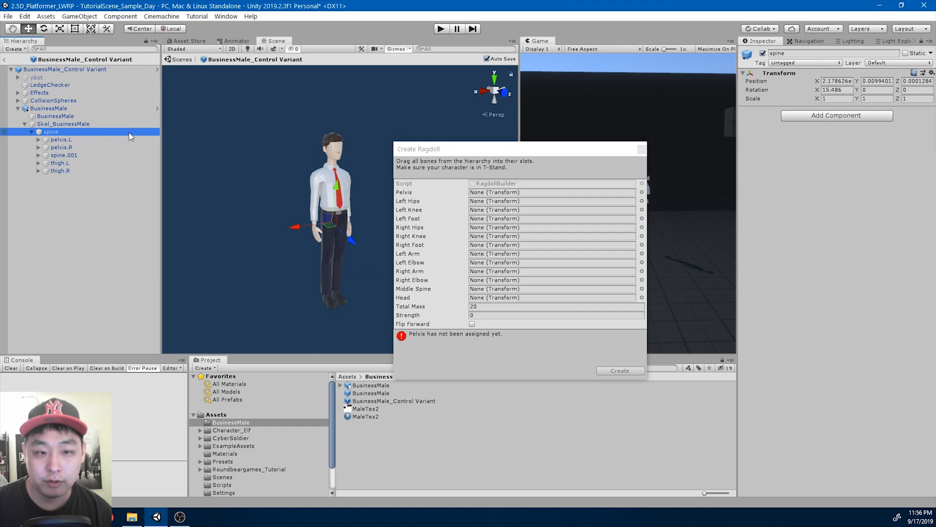
alt+drag(253, 178, 221, 173)
click(54, 131)
drag(54, 135, 490, 198)
Assign thigh.L, shin.L and foot.L as the ragdoll's Left Hips, Left Knee and Left Foot.
click(68, 154)
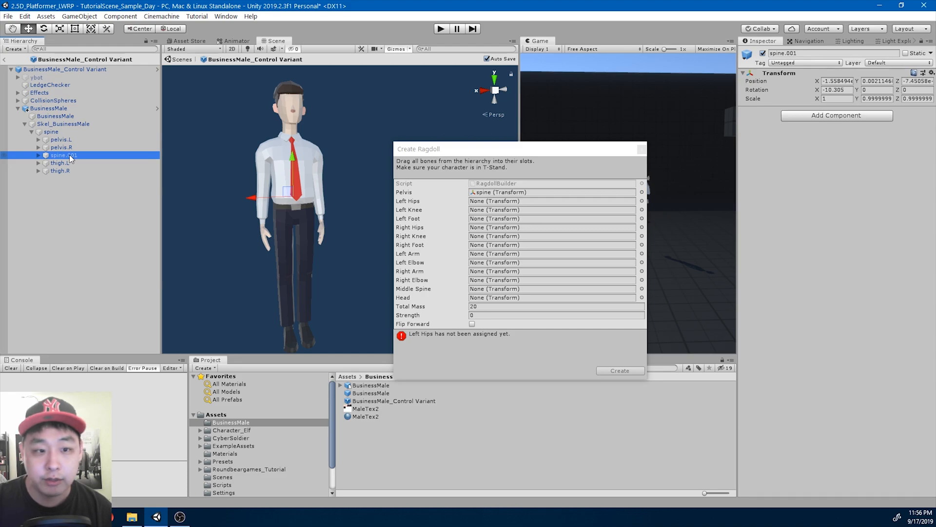
key(Down)
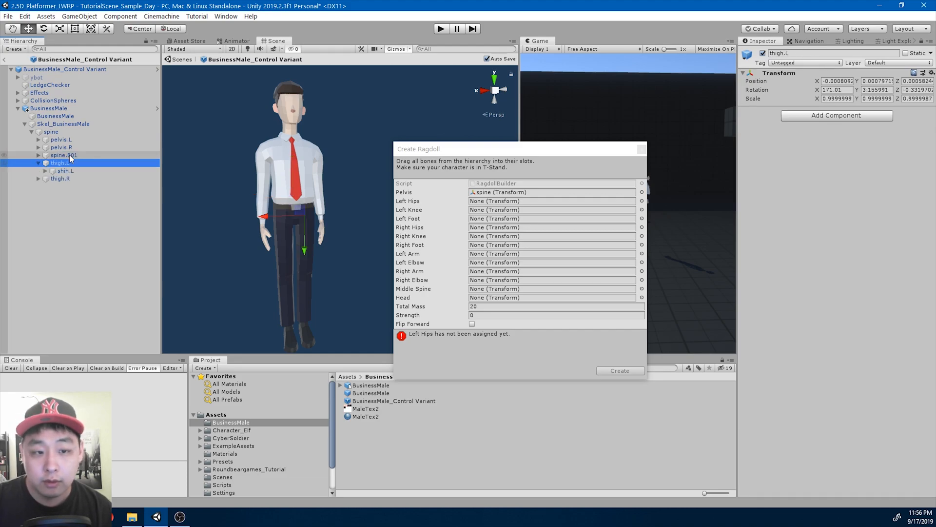
key(Right)
key(Down)
key(Up)
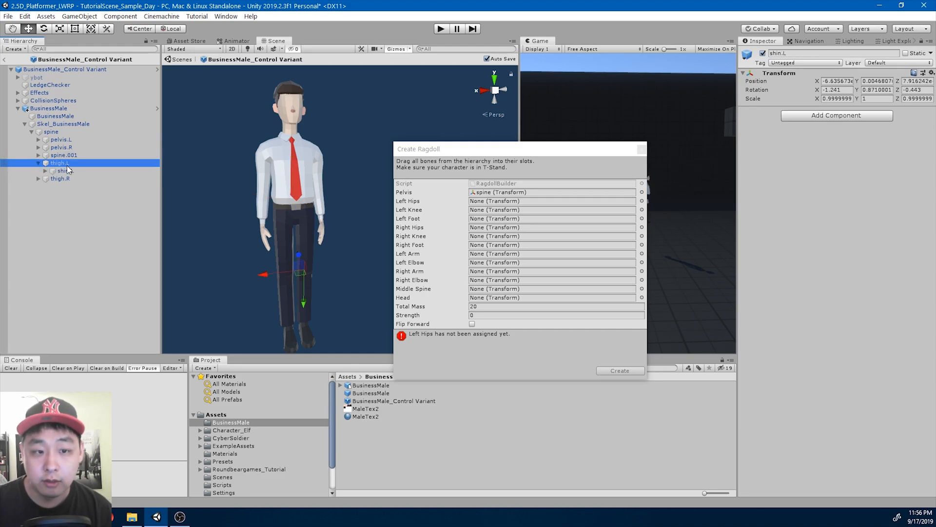
drag(70, 163, 494, 205)
click(71, 169)
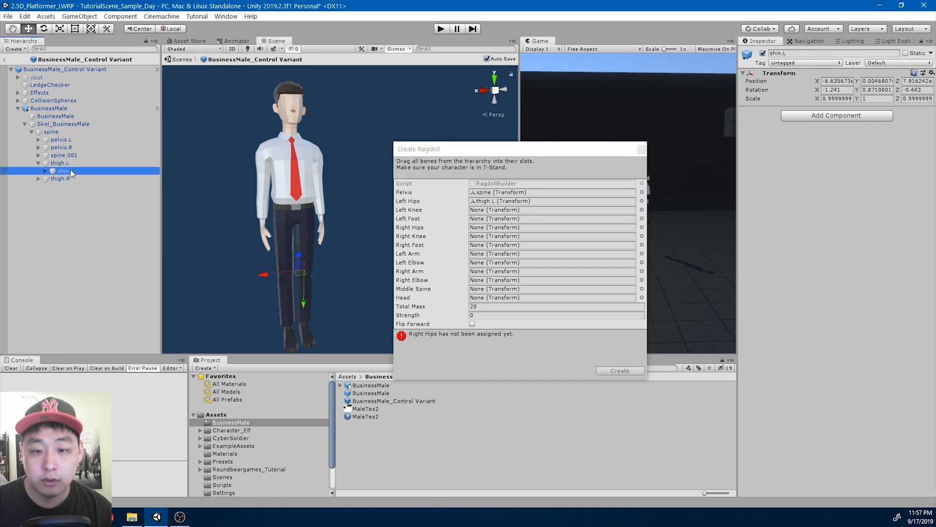
drag(66, 169, 489, 212)
click(45, 170)
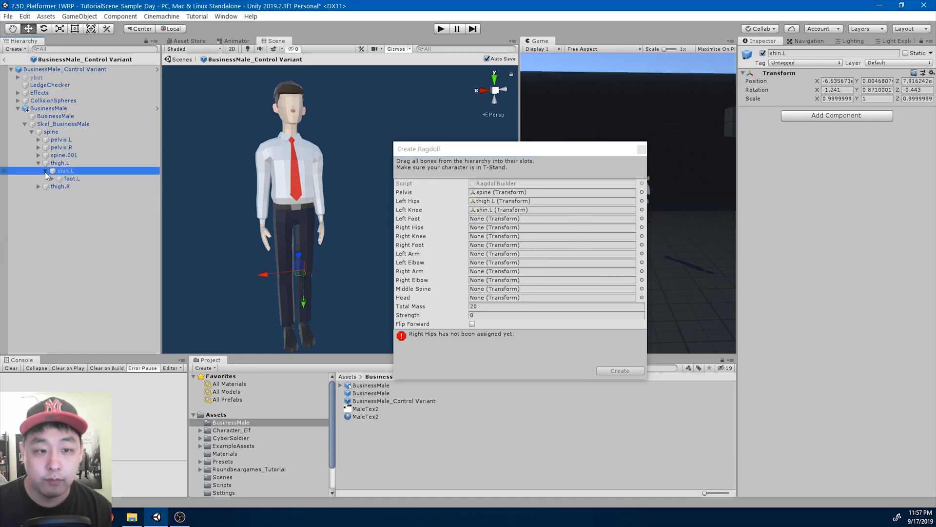
drag(72, 178, 488, 219)
Assign thigh.R, shin.R and foot.R as the ragdoll's Right Hips, Right Knee and Right Foot.
click(60, 186)
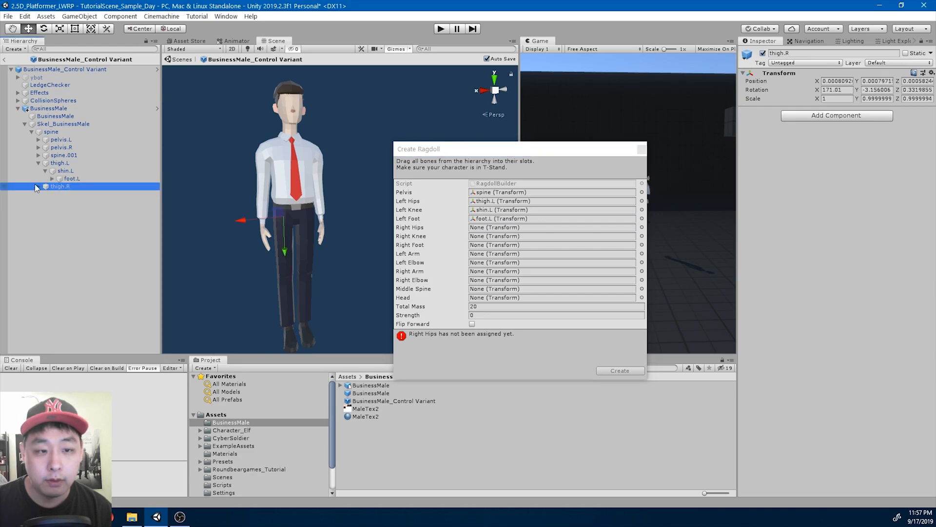
drag(62, 190, 495, 233)
click(69, 194)
click(44, 194)
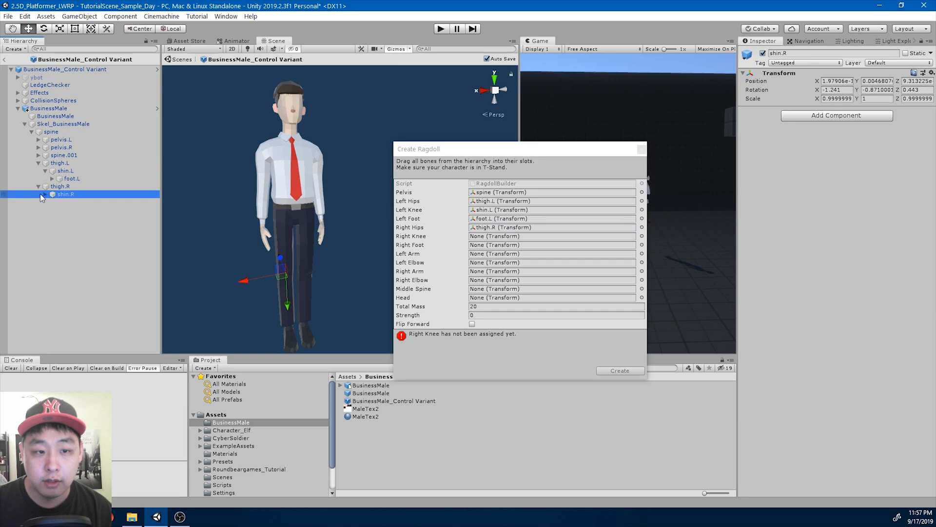
drag(72, 195, 493, 236)
click(73, 202)
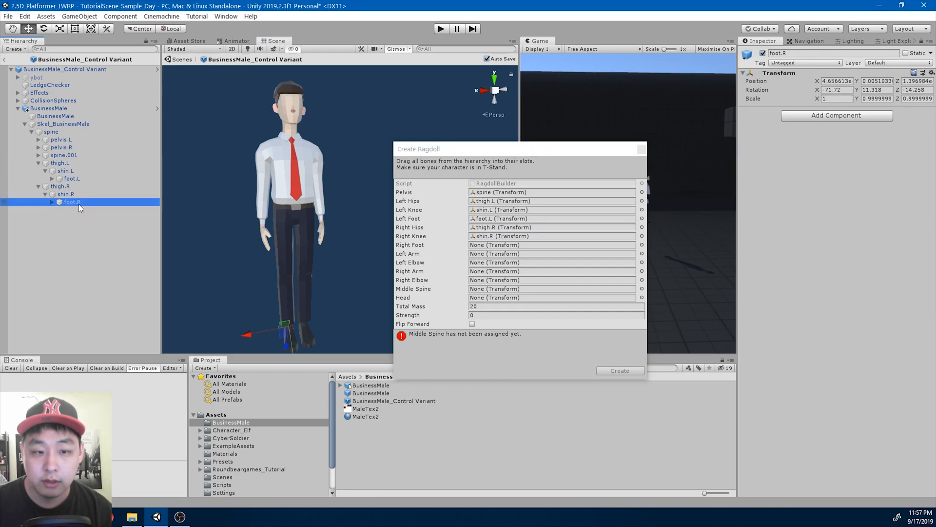
drag(75, 202, 484, 249)
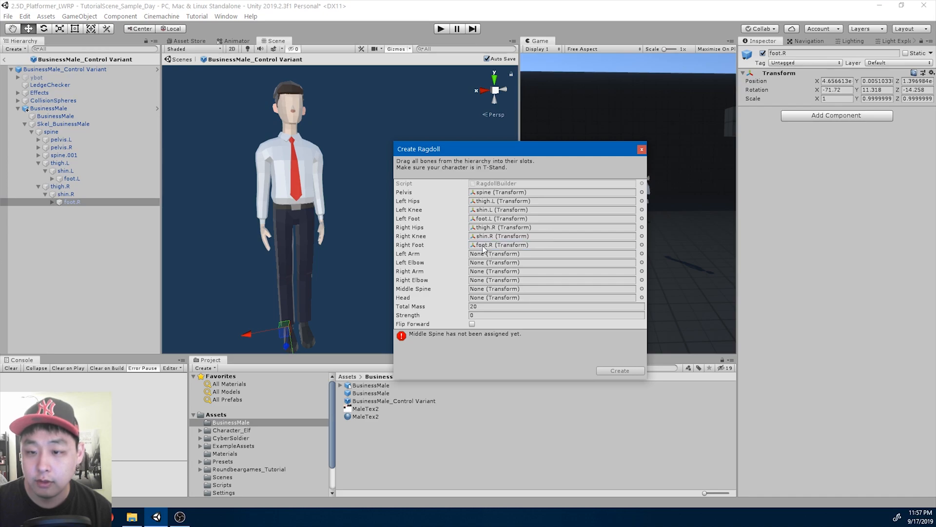
Expand the spine chain to the left shoulder and assign upper_arm.L as Left Arm and forearm.L as Left Elbow.
click(39, 156)
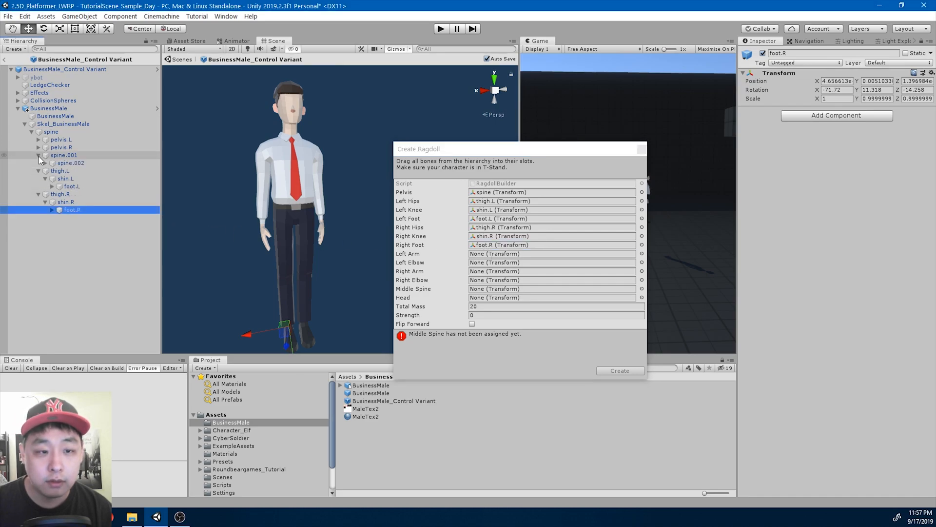
click(46, 163)
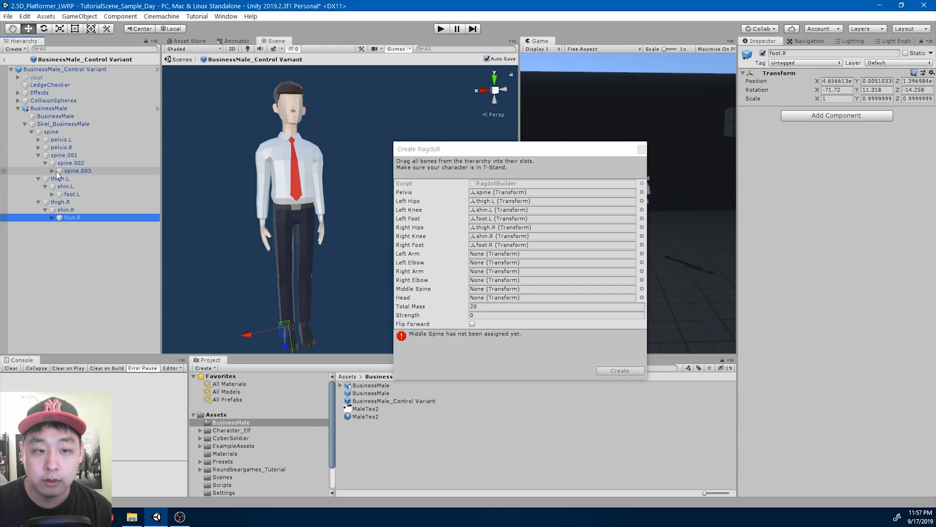
click(62, 172)
click(52, 172)
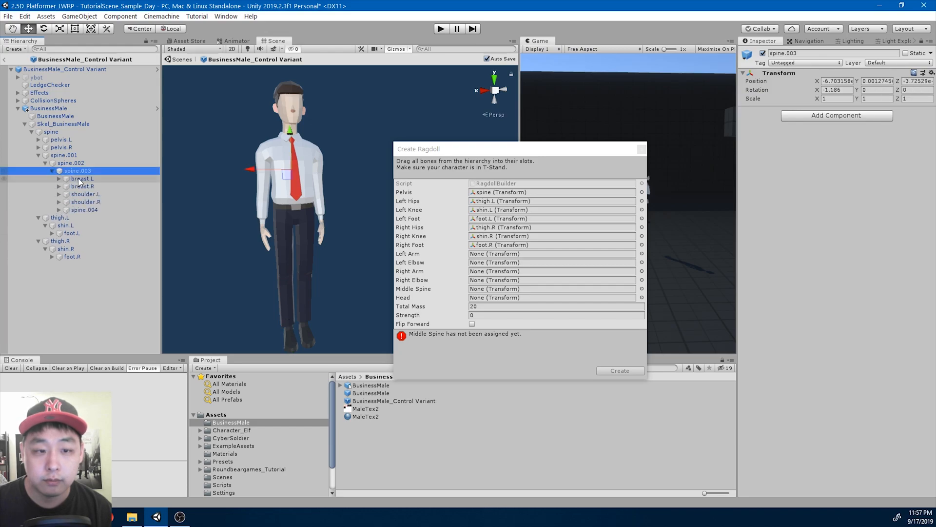
click(79, 195)
click(59, 194)
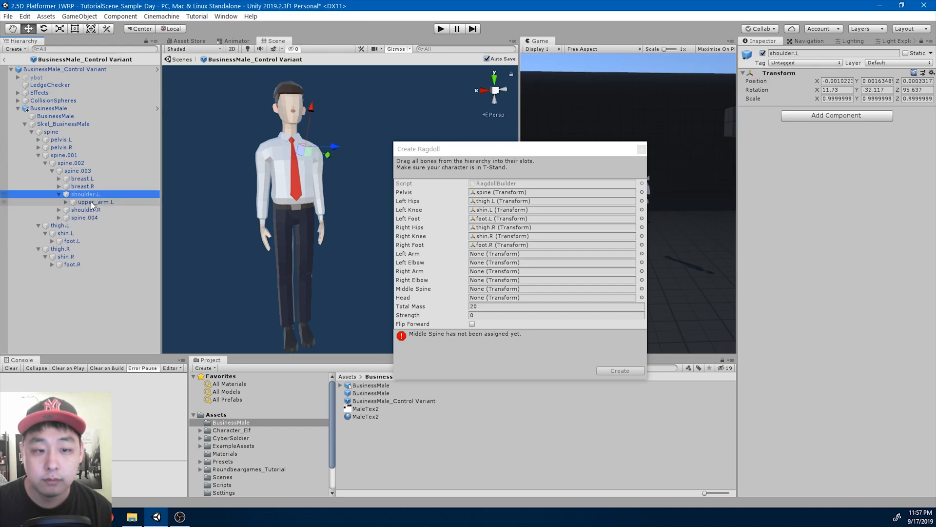
click(91, 202)
click(66, 202)
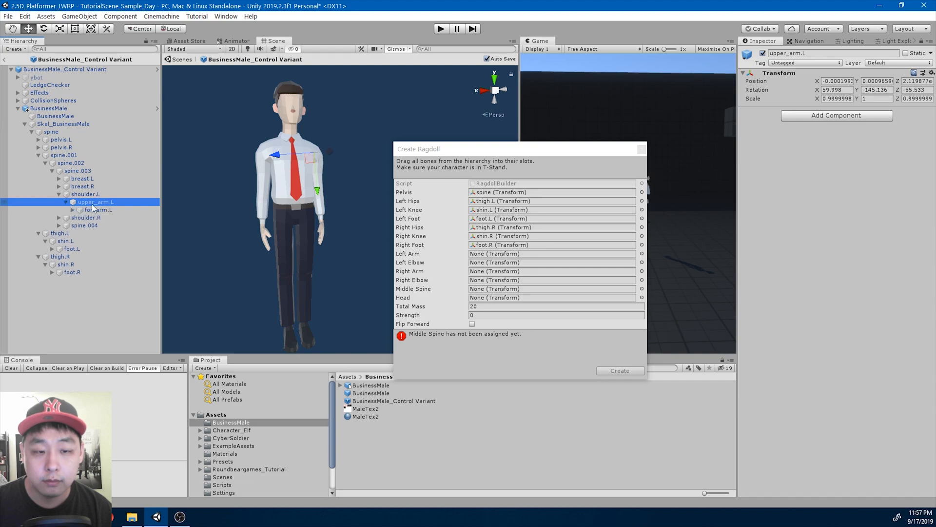
drag(109, 201, 482, 256)
drag(102, 210, 478, 264)
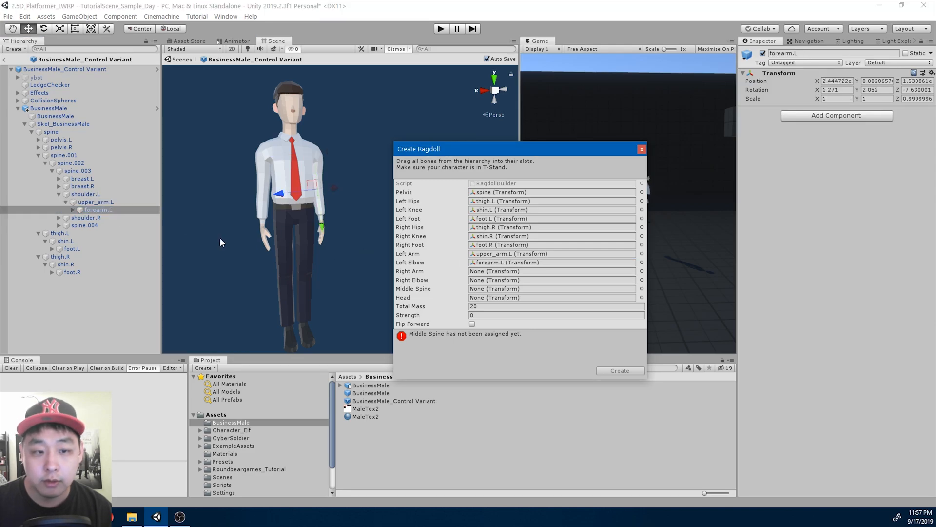
Expand the right shoulder and assign upper_arm.R as Right Arm and forearm.R as Right Elbow.
click(58, 218)
drag(90, 224, 505, 272)
click(66, 225)
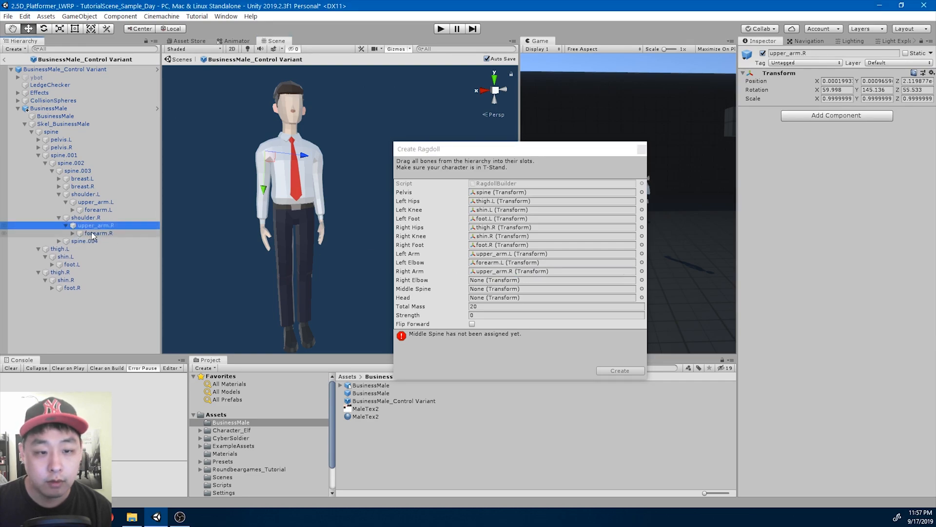
drag(103, 233, 496, 283)
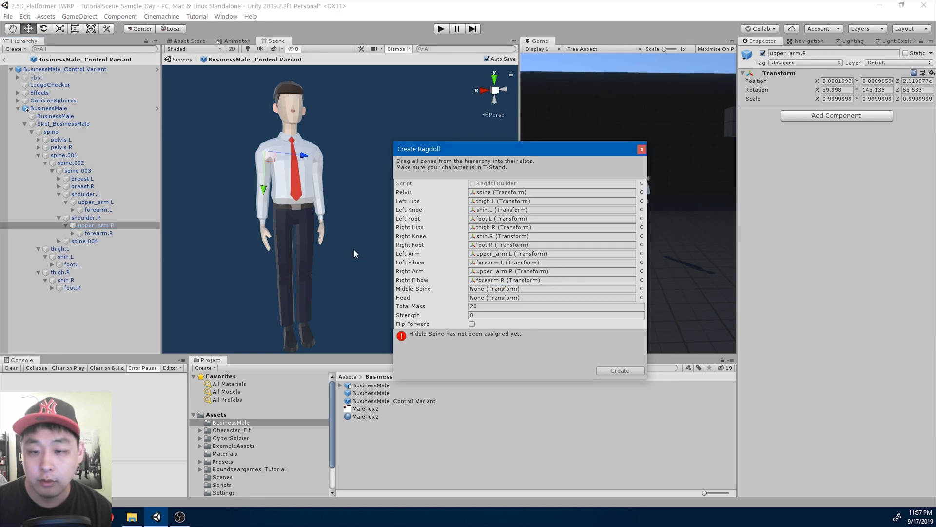
Collapse spine.003 and assign it as the ragdoll's Middle Spine.
click(90, 166)
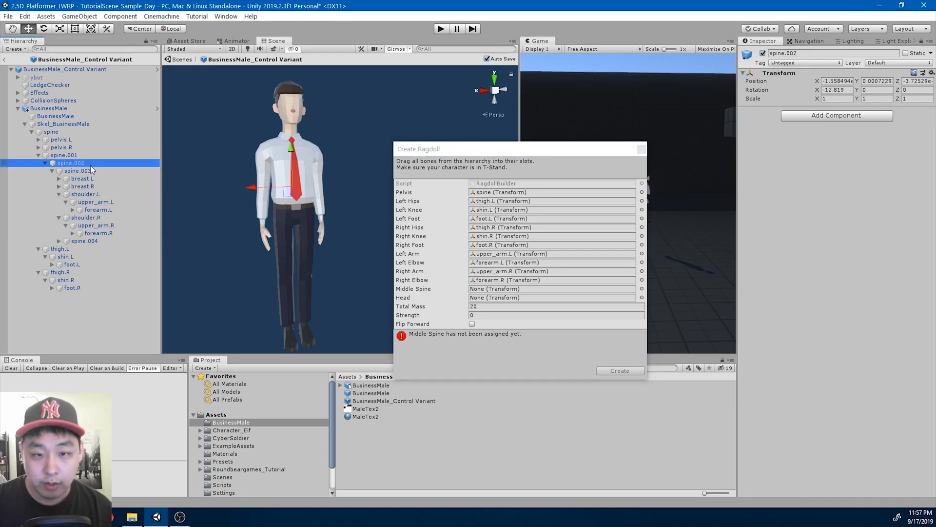
key(Down)
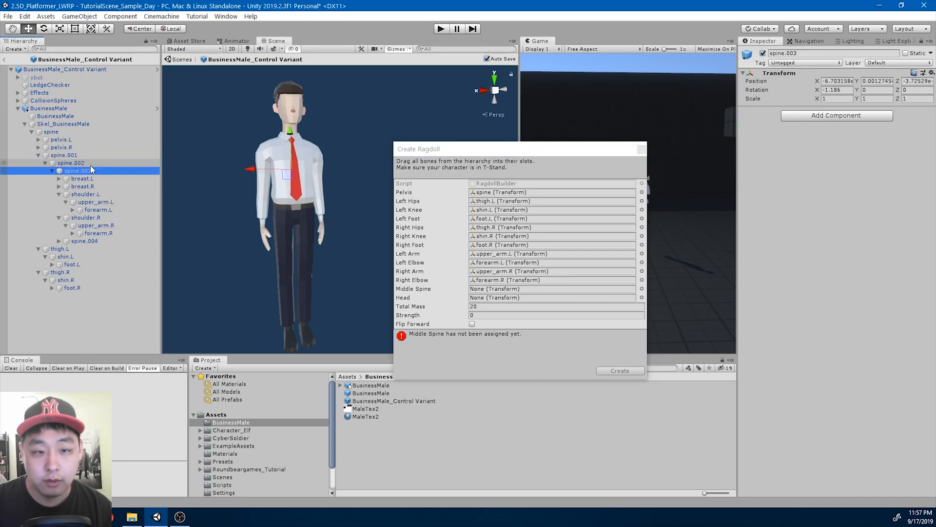
key(Left)
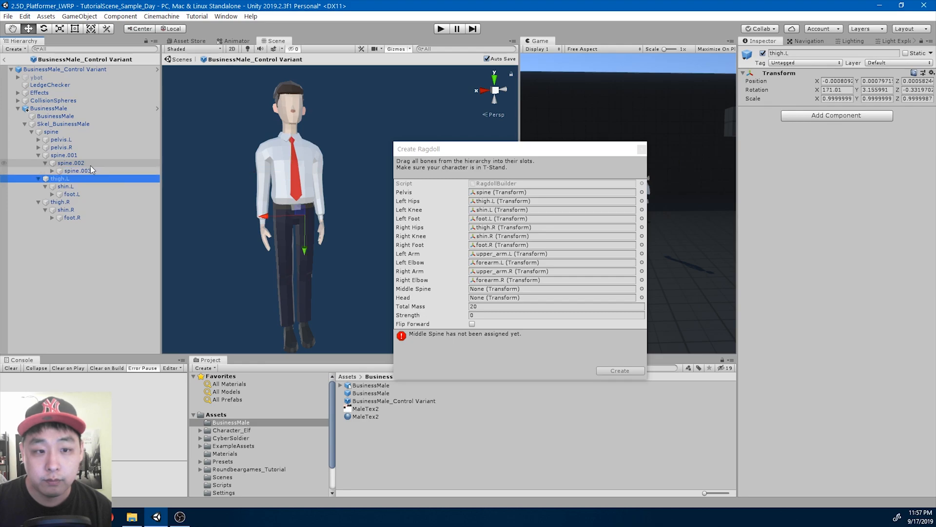
key(Up)
key(Up)
key(Down)
key(Down)
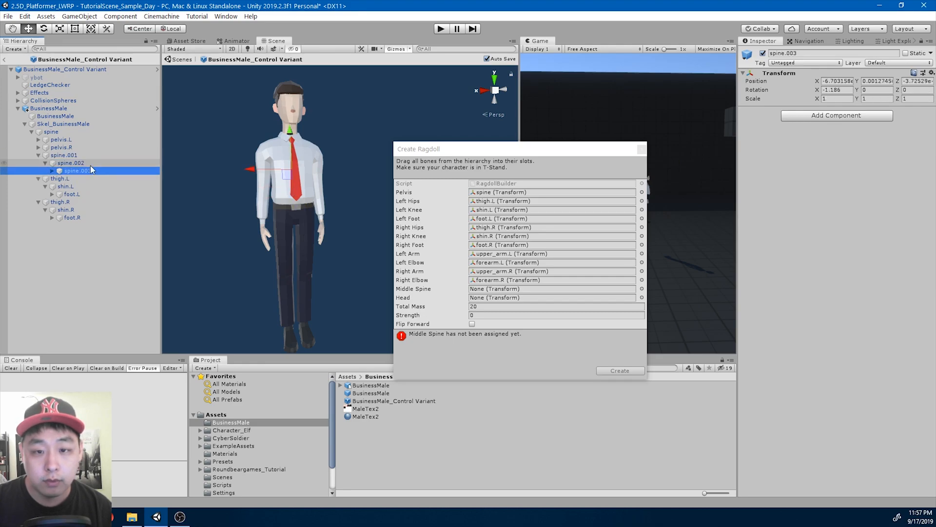
drag(90, 166, 483, 293)
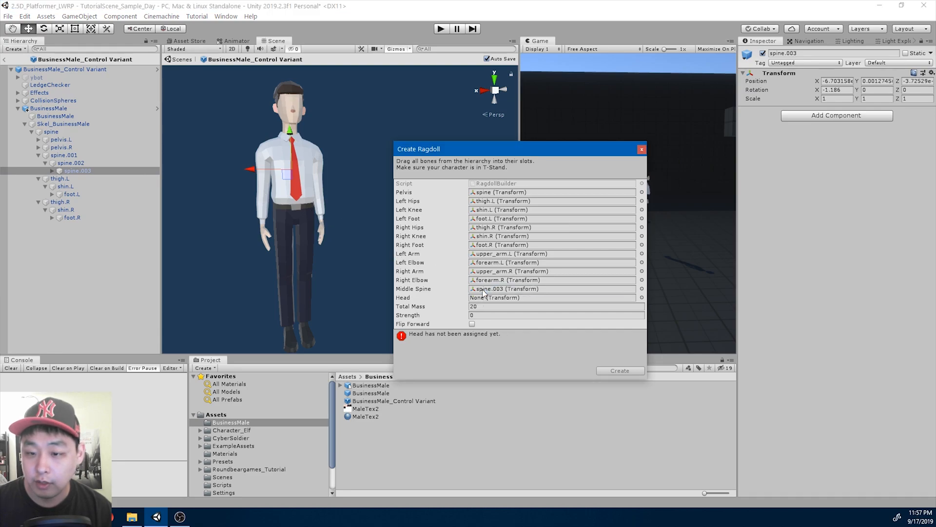
Expand the spine chain through spine.004, assign spine.005 as the ragdoll's Head, and create the ragdoll.
click(52, 171)
click(58, 217)
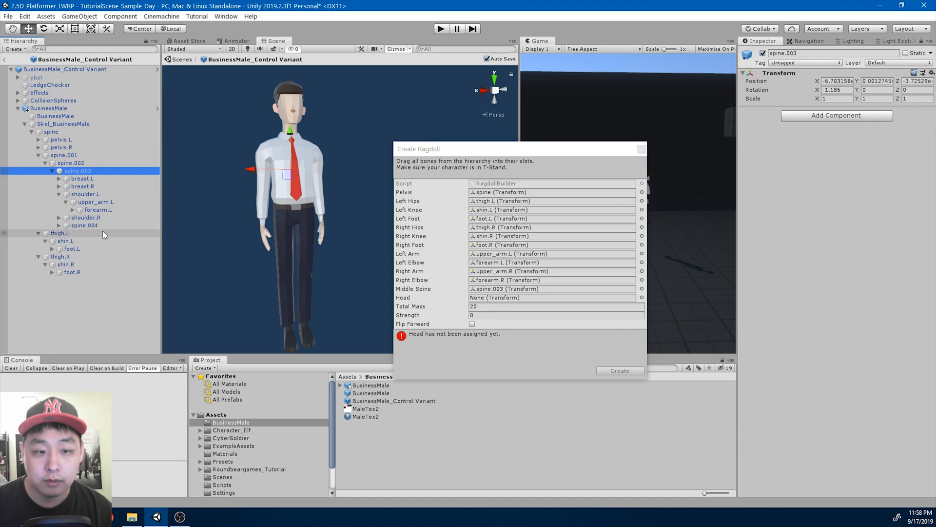
click(101, 227)
click(59, 226)
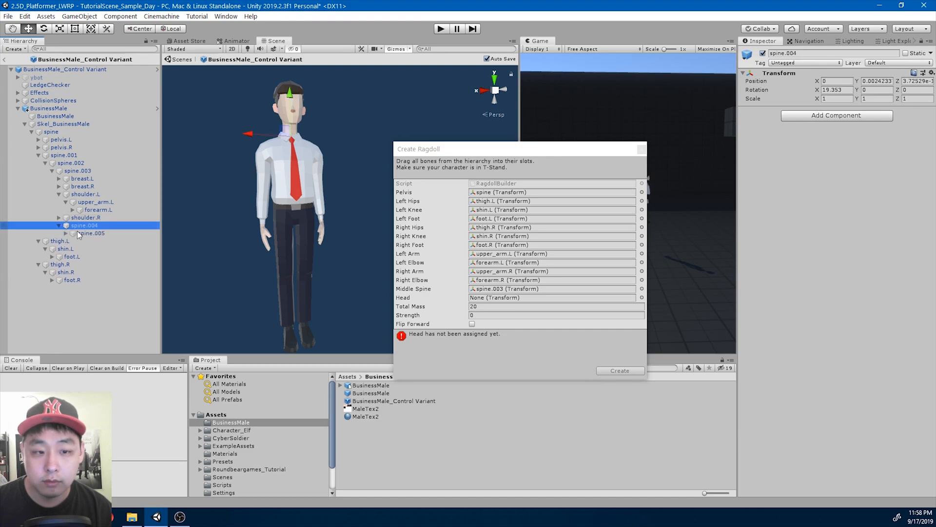
click(93, 233)
click(66, 233)
click(101, 240)
click(103, 233)
drag(103, 233, 481, 300)
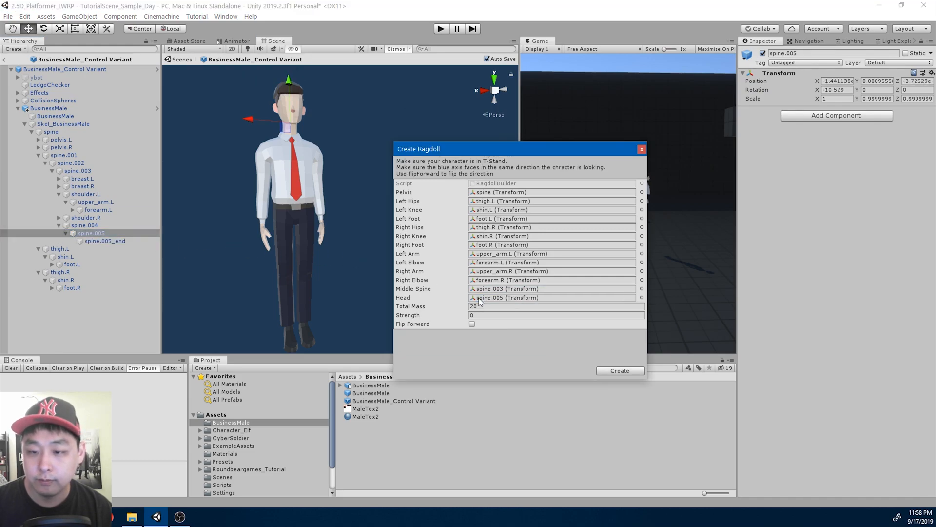
click(619, 371)
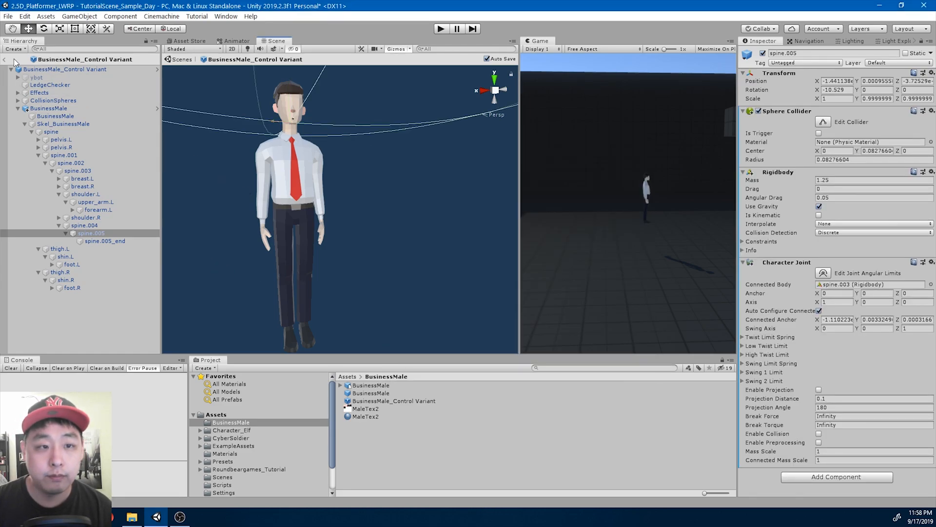
Set the radius of the sphere collider on the head bone spine.005 to 0.002.
double_click(43, 68)
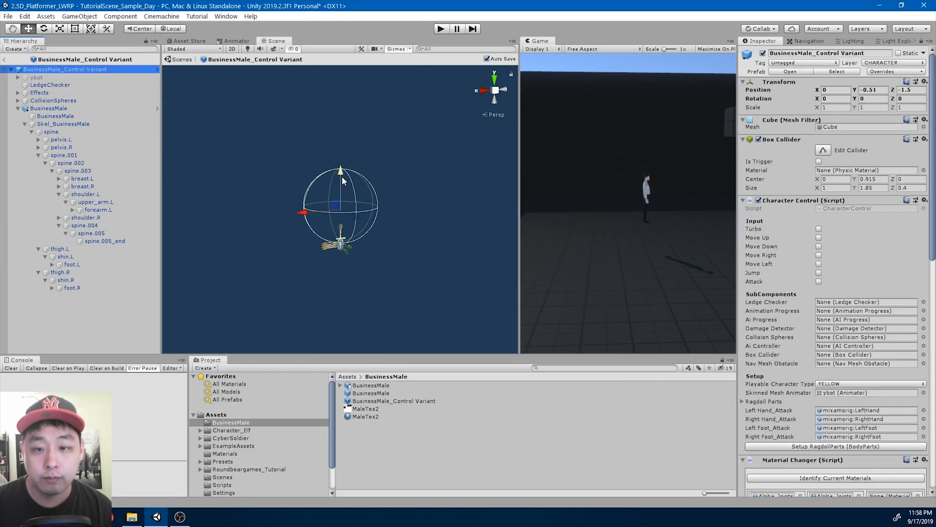
alt+drag(363, 241, 424, 250)
scroll(425, 248, up, 10)
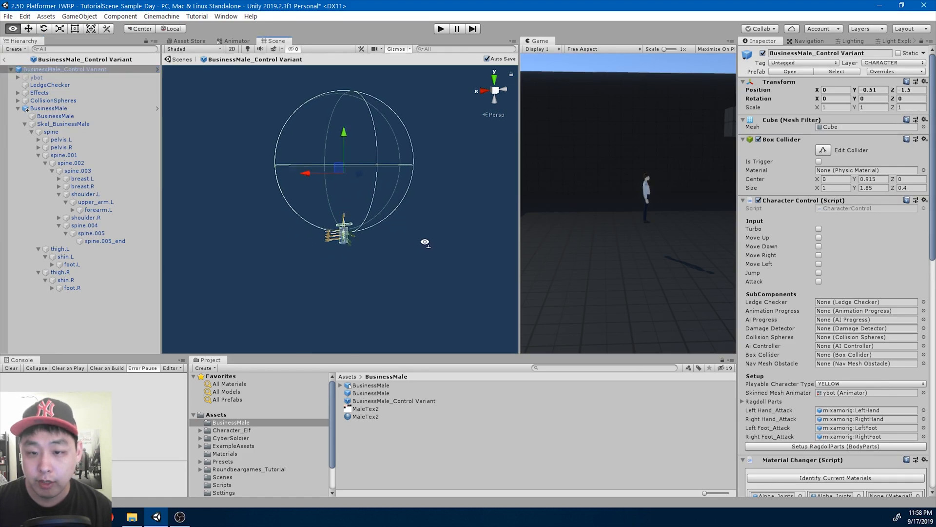
key(w)
right_drag(427, 247, 386, 227)
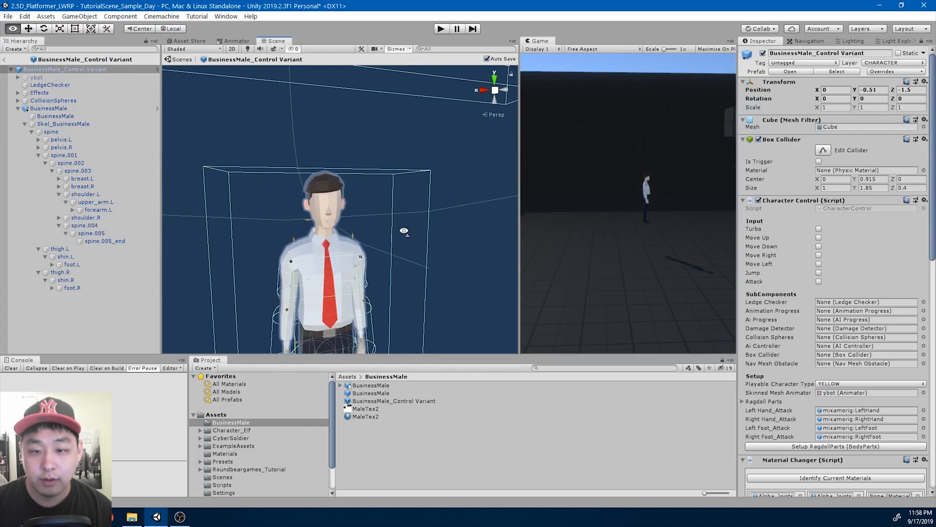
click(118, 234)
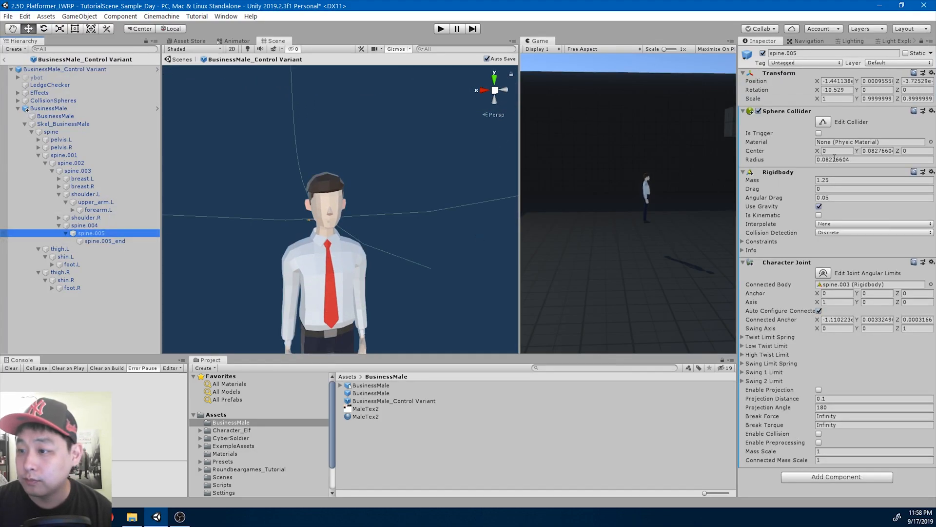
drag(826, 159, 922, 167)
text(0.002)
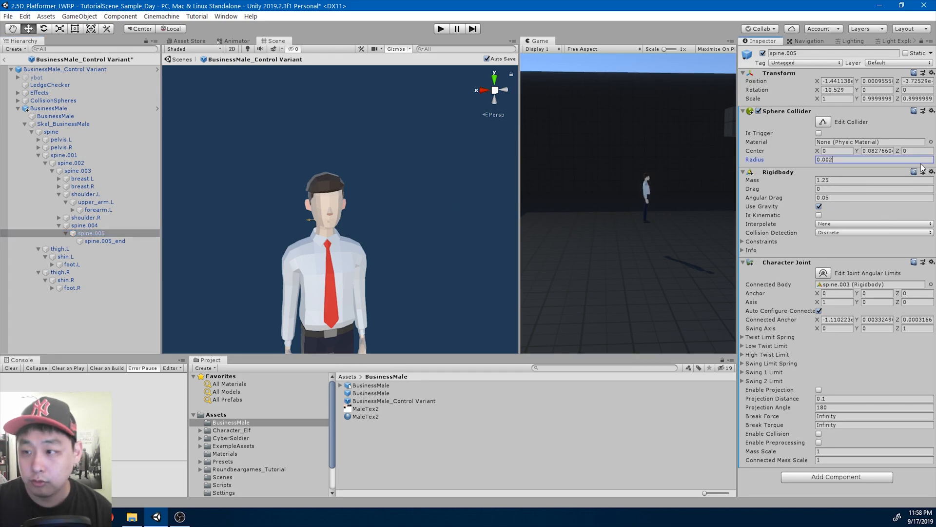
scroll(356, 245, down, 5)
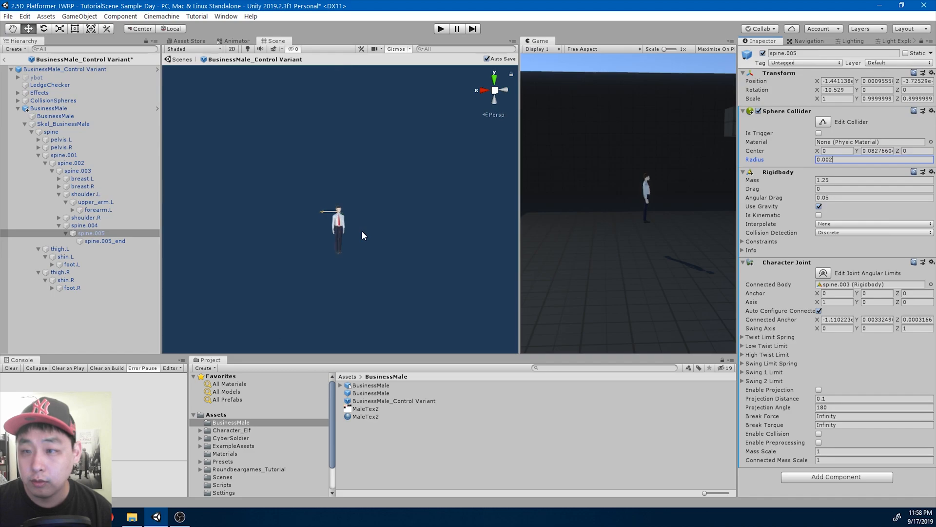
scroll(361, 236, up, 2)
Shift the head's sphere collider vertically by setting its Center Y to 0.0011.
click(878, 152)
text(0)
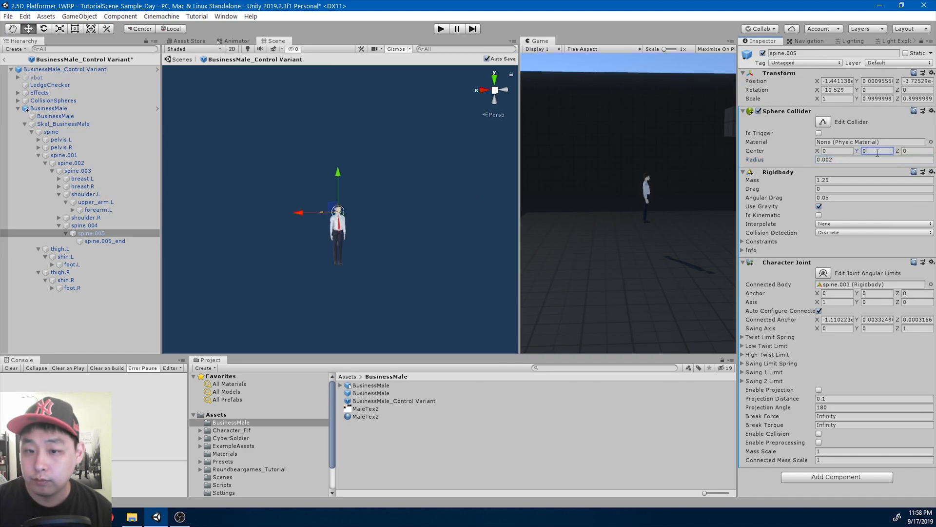
scroll(346, 248, up, 5)
scroll(346, 248, down, 3)
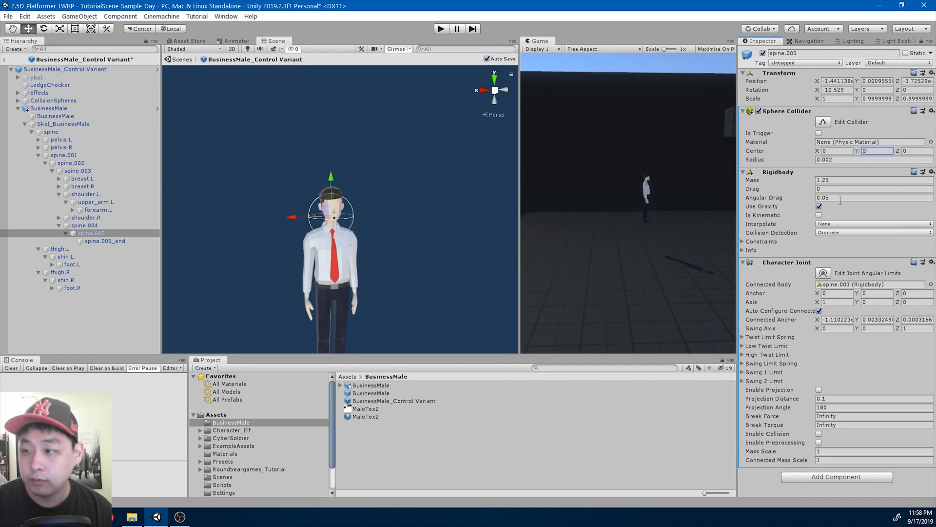
text(.002)
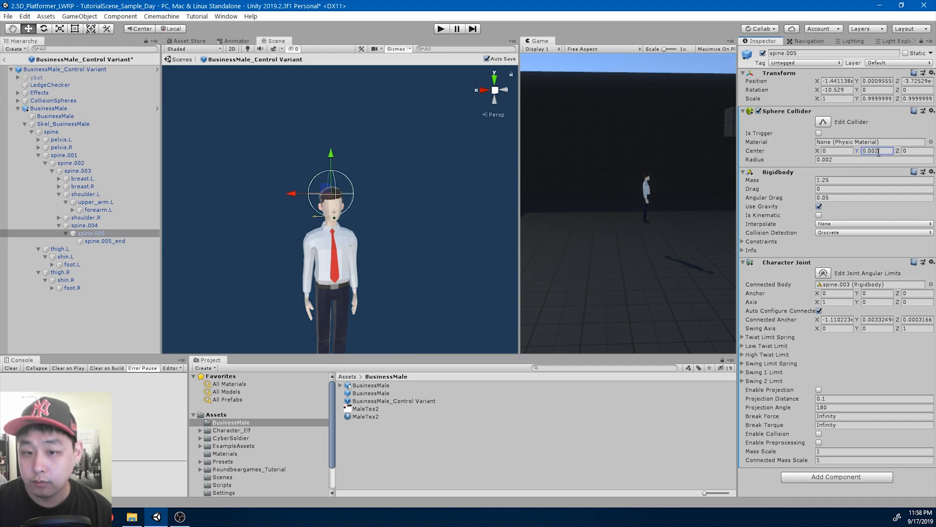
key(BackSpace)
text(15)
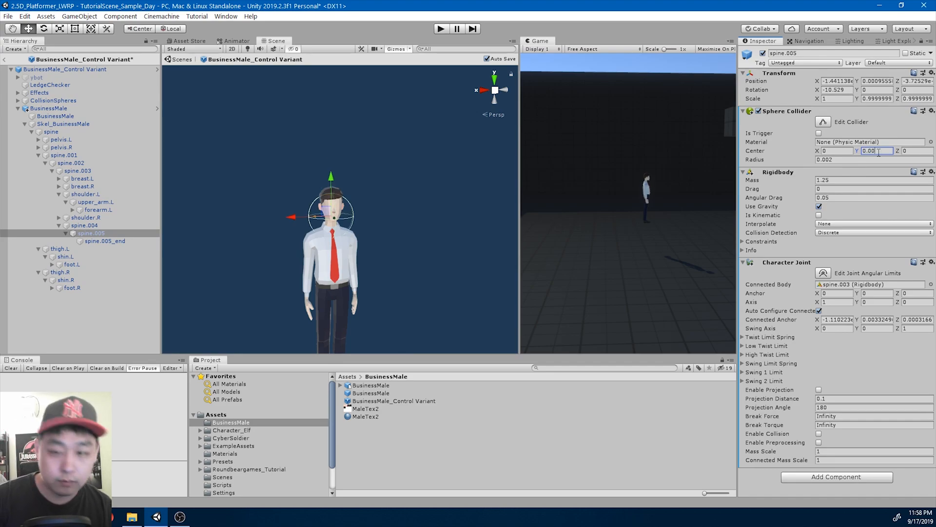
key(BackSpace)
text(2)
key(BackSpace)
text(1)
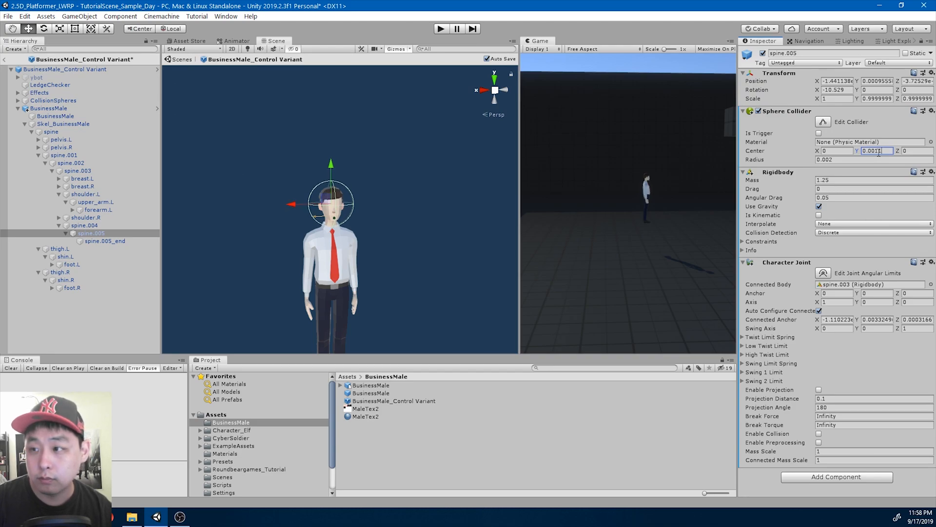
Shrink the head's sphere collider to a radius of 0.0015.
click(830, 159)
key(BackSpace)
text(15)
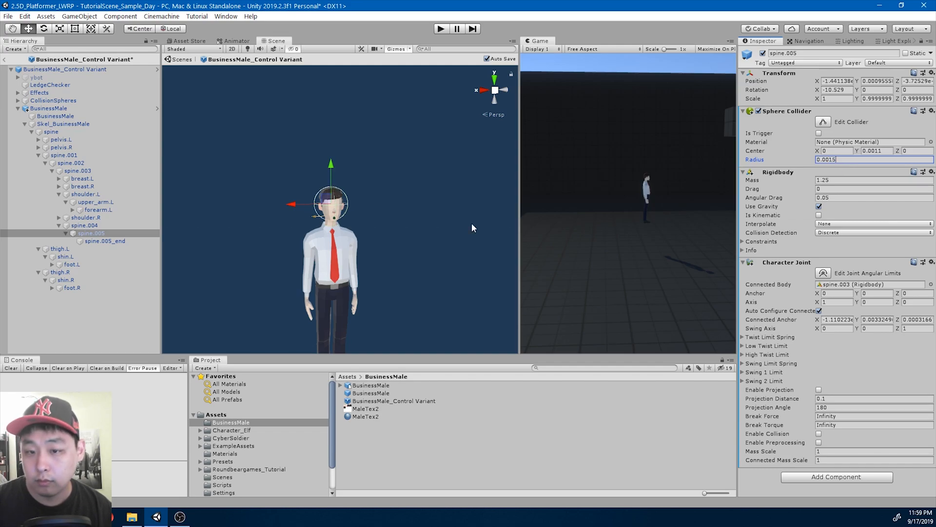
scroll(366, 246, up, 5)
scroll(364, 248, down, 5)
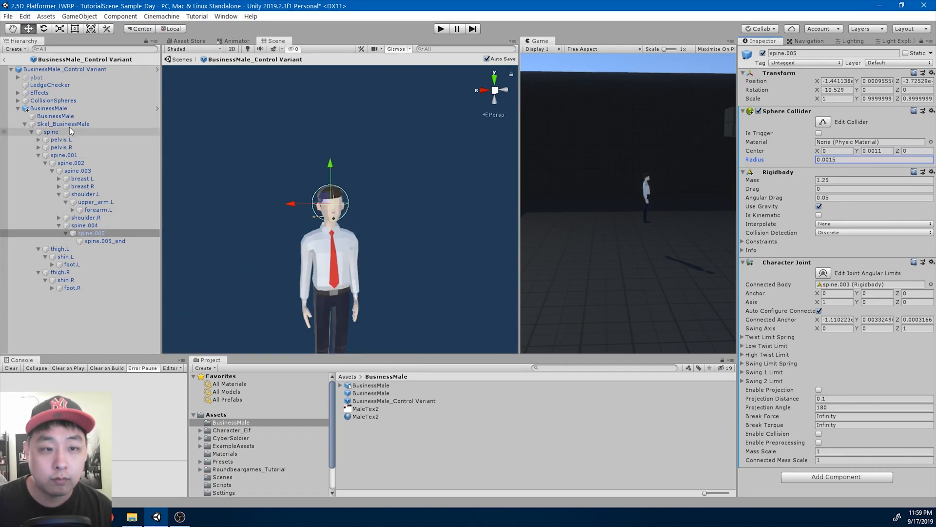
Examine the BusinessMale skeleton's spine bones one by one to check which carry ragdoll colliders.
click(63, 110)
scroll(322, 248, up, 5)
scroll(384, 244, down, 5)
mouse_move(384, 243)
alt+mouse_down()
mouse_move(249, 247)
mouse_move(381, 246)
alt+mouse_up()
mouse_move(381, 245)
right_down()
mouse_move(395, 246)
mouse_move(380, 253)
right_up()
click(87, 169)
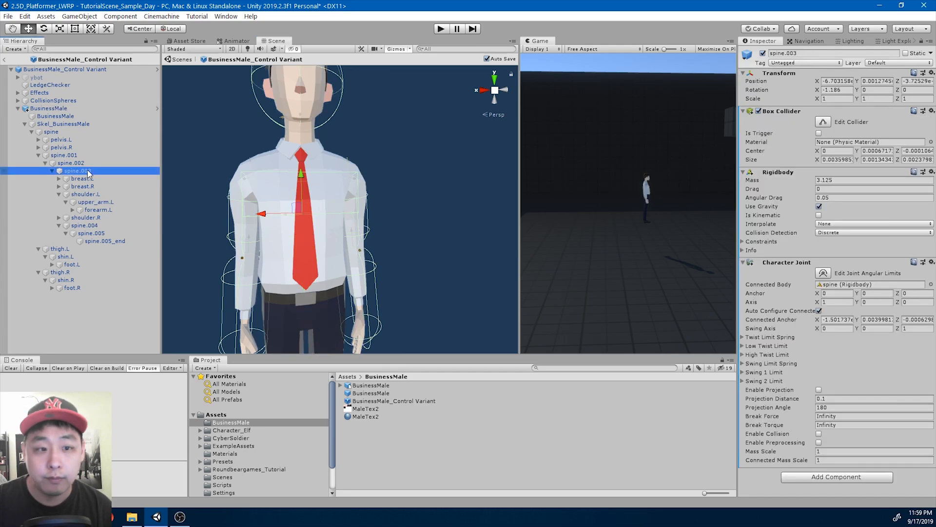
key(ctrl+z)
key(Up)
key(Up)
key(Up)
key(Up)
key(Up)
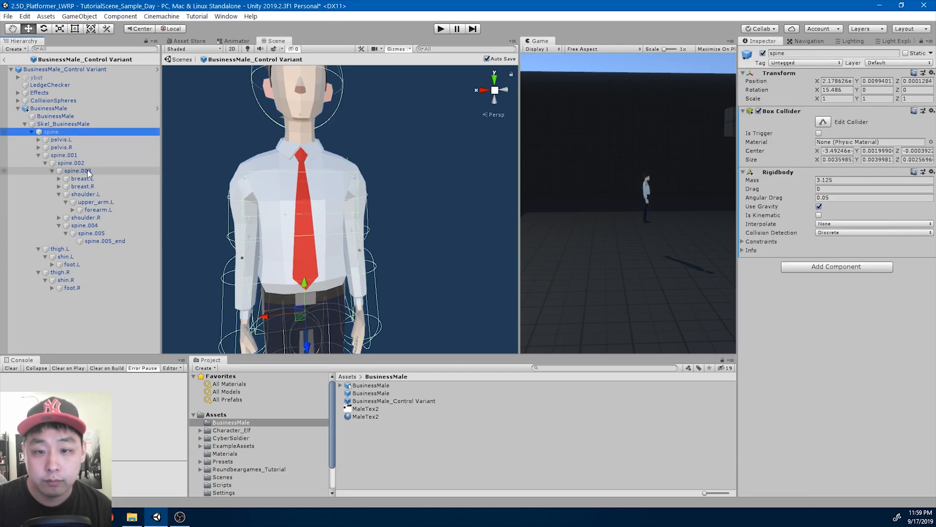
key(Down)
key(Down)
key(Down)
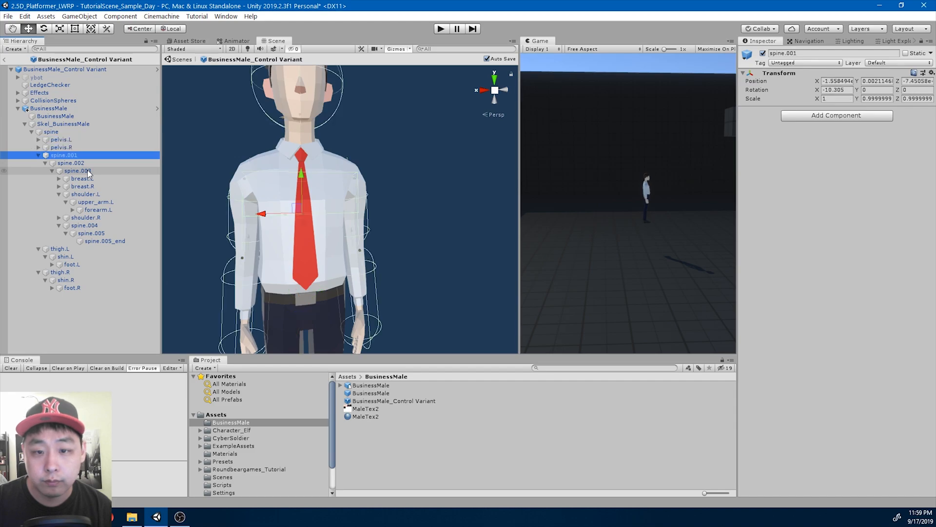
key(Down)
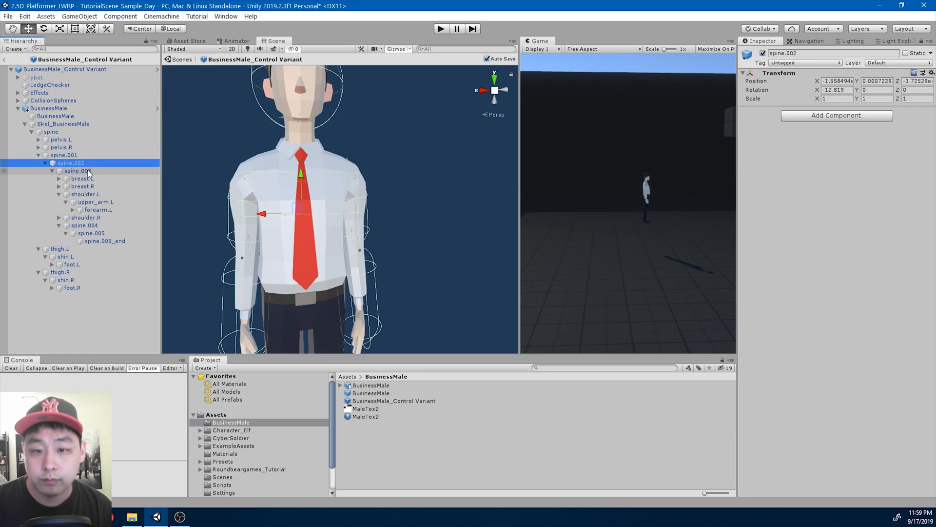
key(Up)
key(Up)
key(Up)
key(Up)
key(Up)
key(Up)
key(Up)
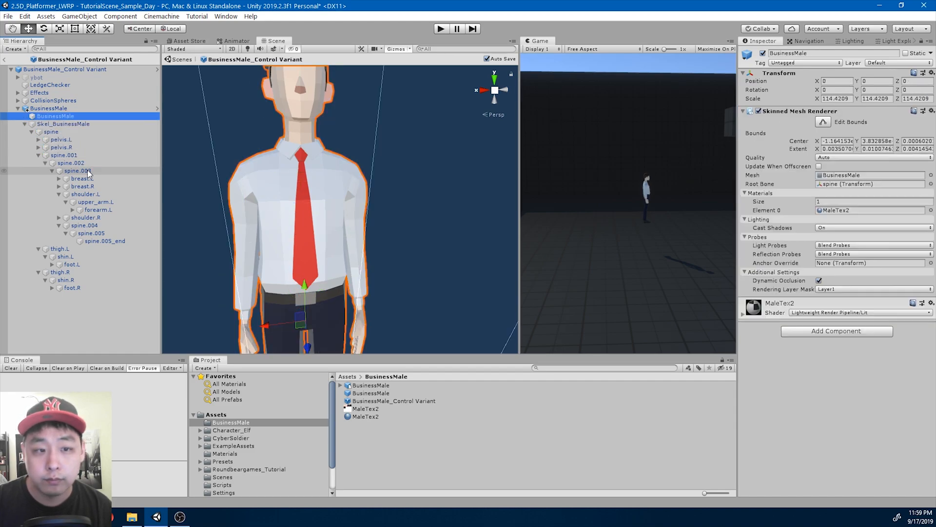
Select the root spine bone and set its box collider's Size X to 0.0025.
key(Down)
key(Down)
key(Down)
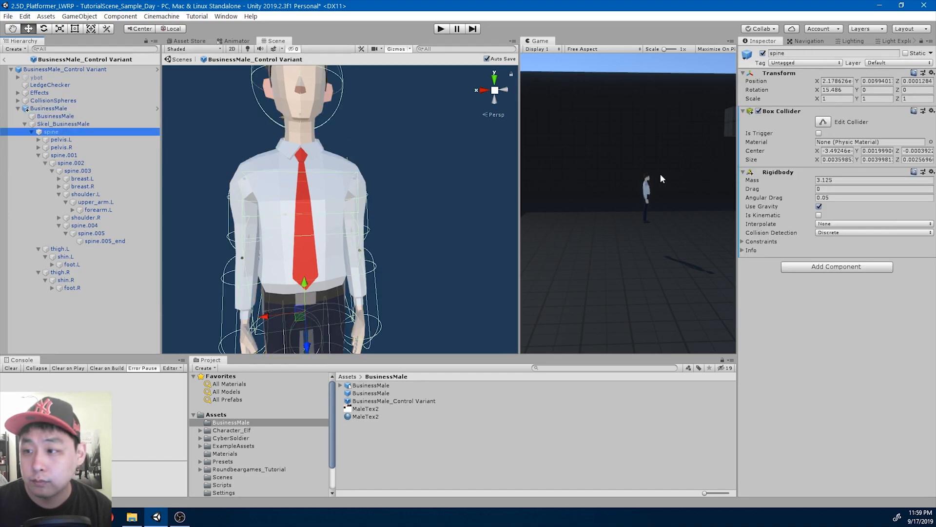
scroll(350, 193, up, 1)
scroll(326, 196, down, 1)
middle_drag(326, 196, 326, 199)
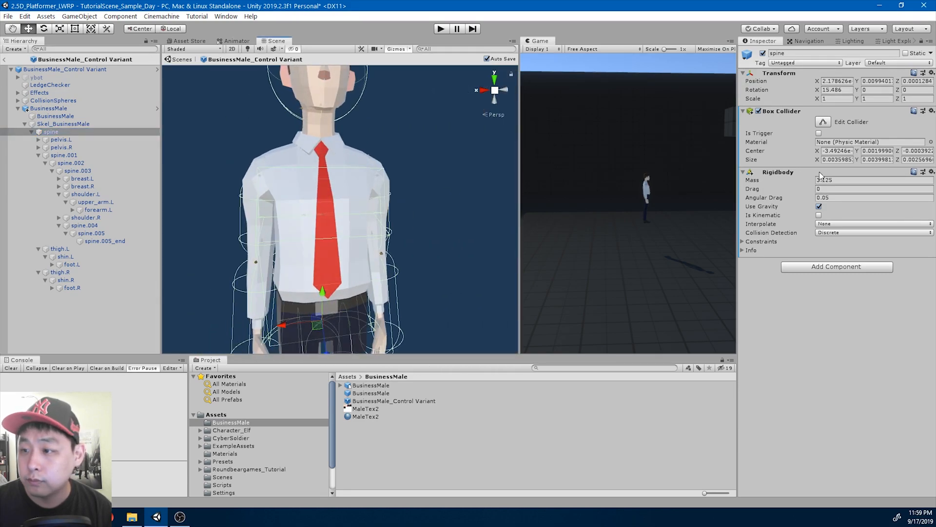
click(835, 160)
text(0.002)
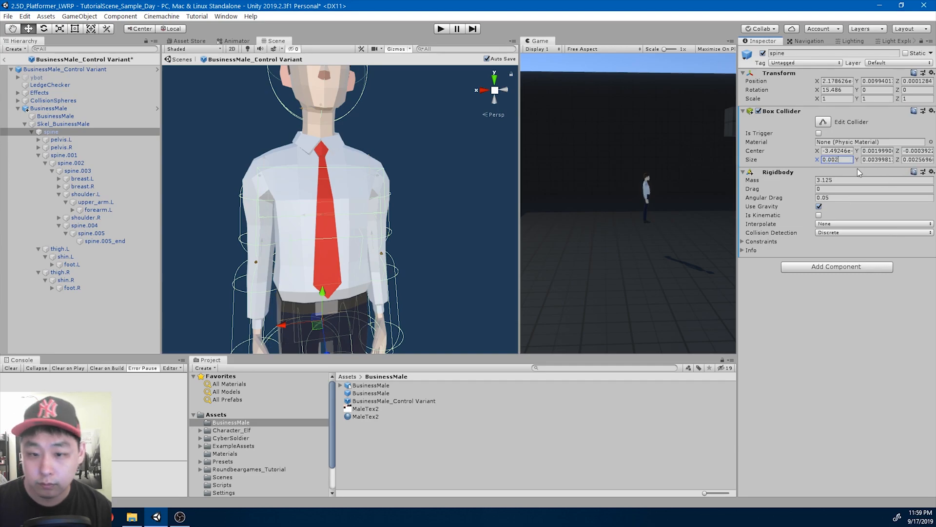
text(5)
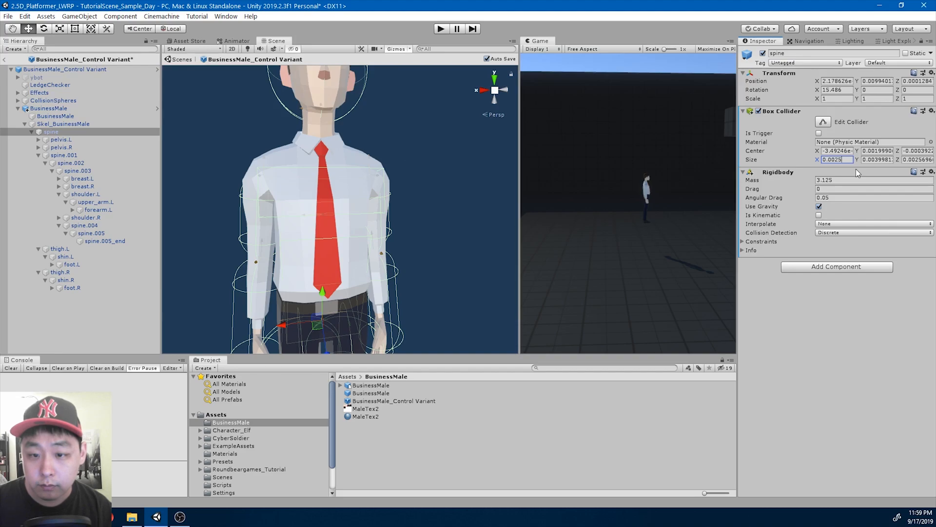
Set the root spine bone's box collider Size Y to 0.0025 and Center Y to 0.002.
middle_drag(421, 198, 407, 214)
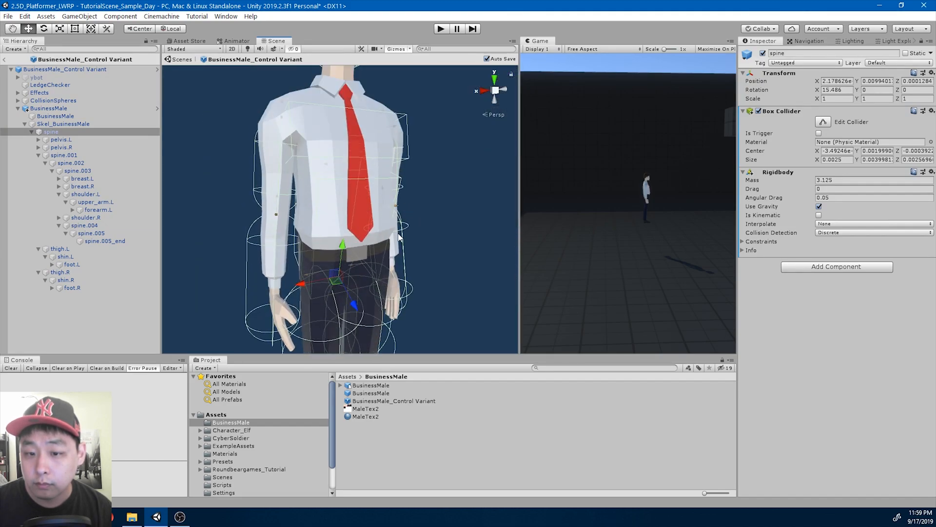
alt+drag(399, 221, 439, 221)
middle_drag(351, 244, 397, 216)
click(877, 160)
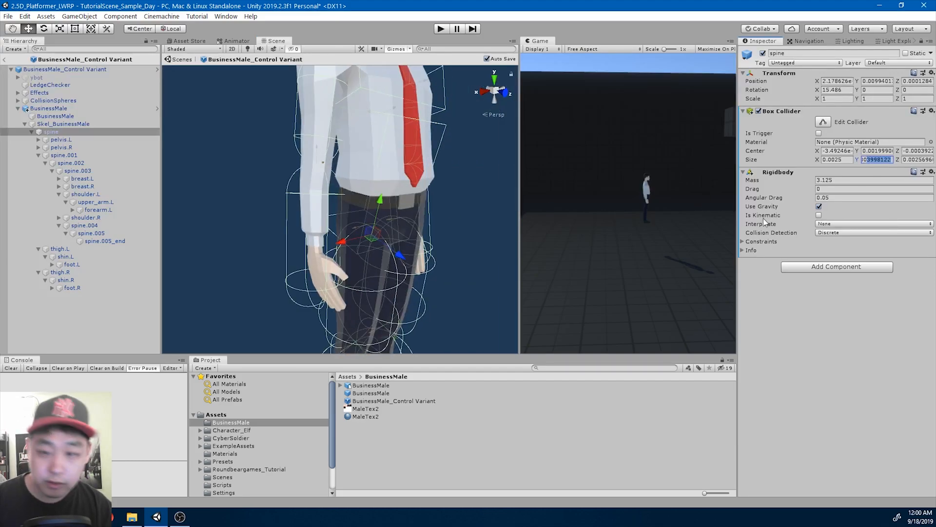
text(0.0025)
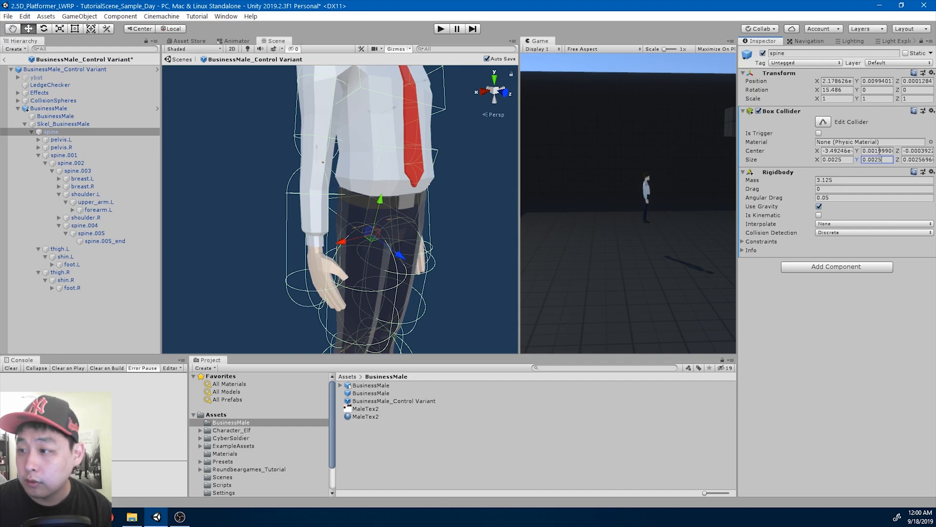
click(876, 151)
text(0.002)
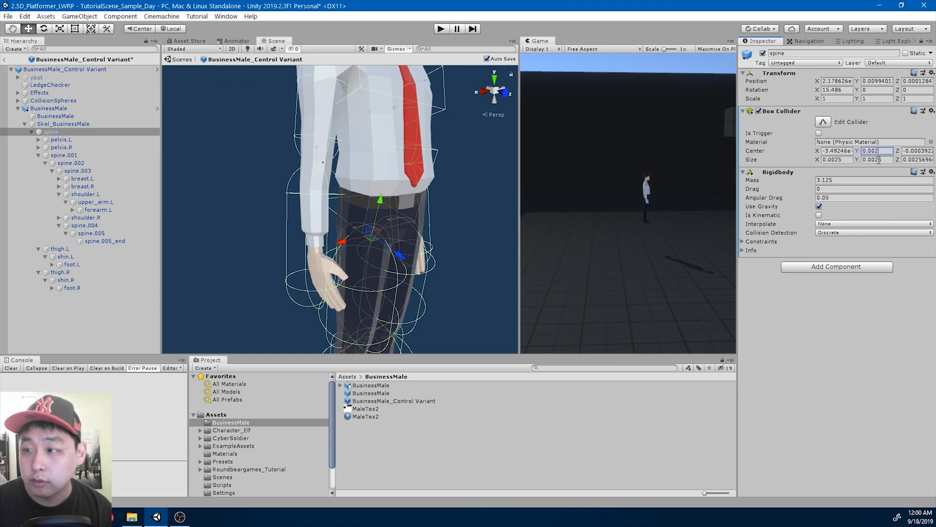
Set the root spine bone's box collider Center Y to 0.0027.
text(5)
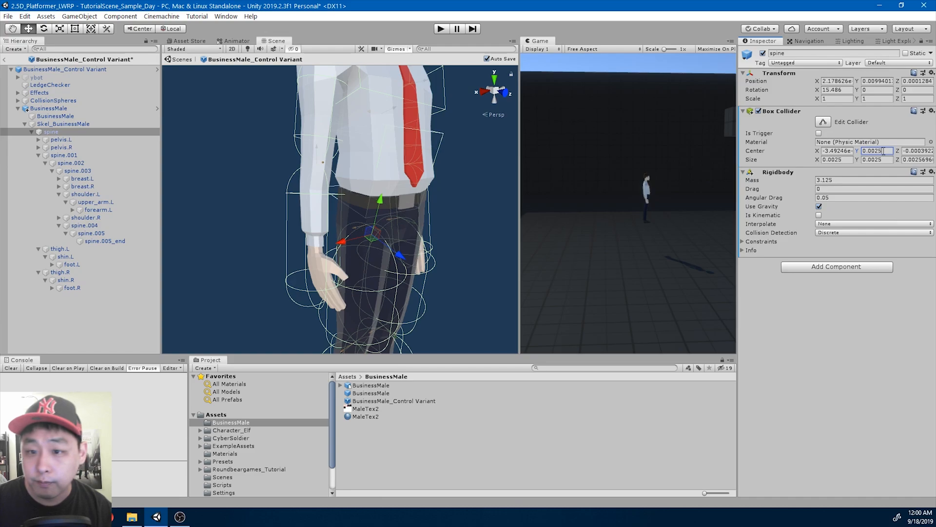
key(BackSpace)
key(BackSpace)
text(3)
key(BackSpace)
text(27)
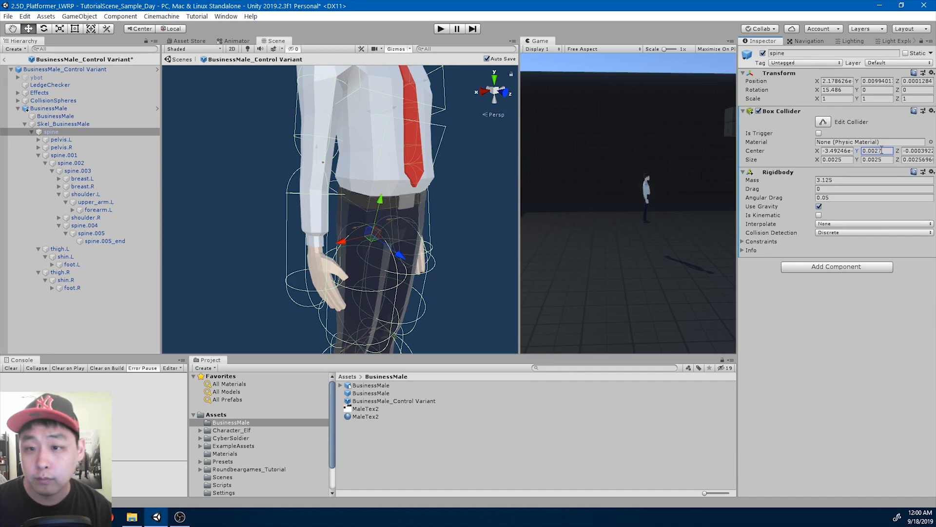
Examine the torso colliders while switching between the BusinessMale object and its Skel_BusinessMale skeleton.
middle_drag(374, 130, 374, 130)
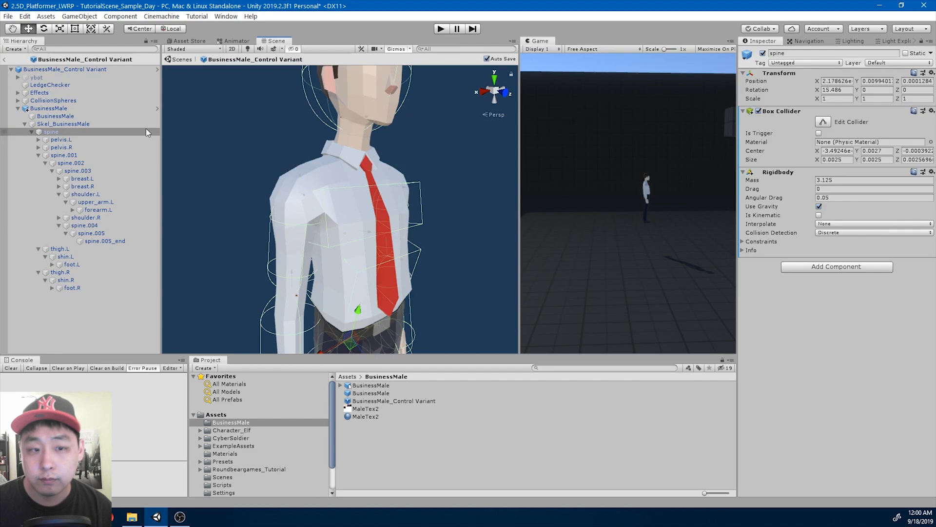
click(69, 125)
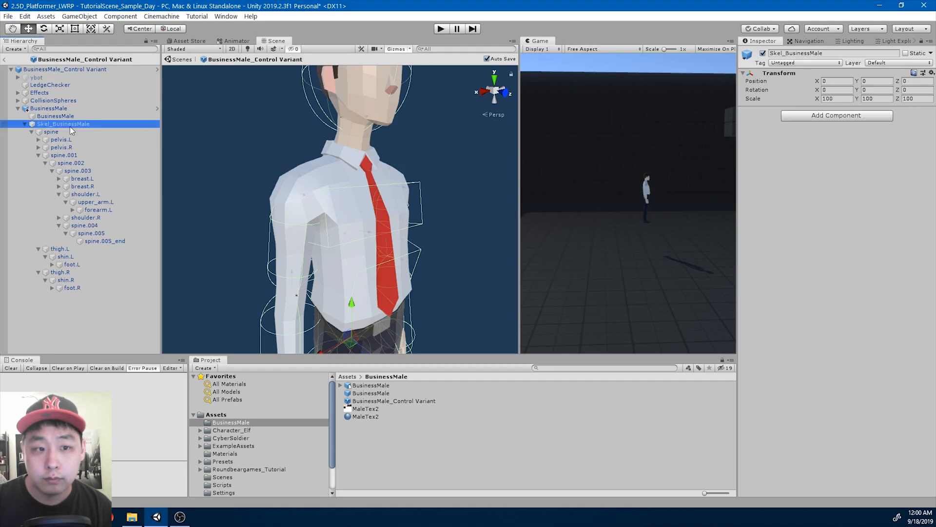
key(Up)
key(Up)
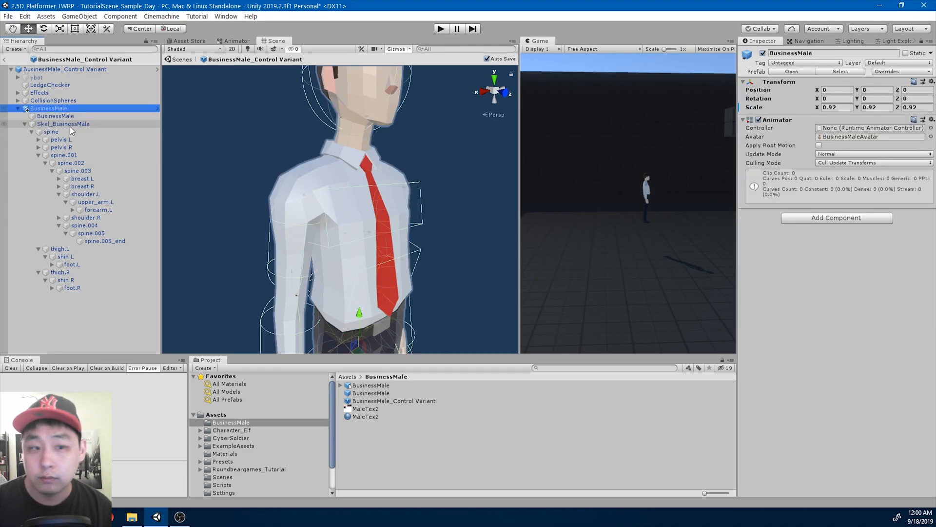
key(Down)
key(Down)
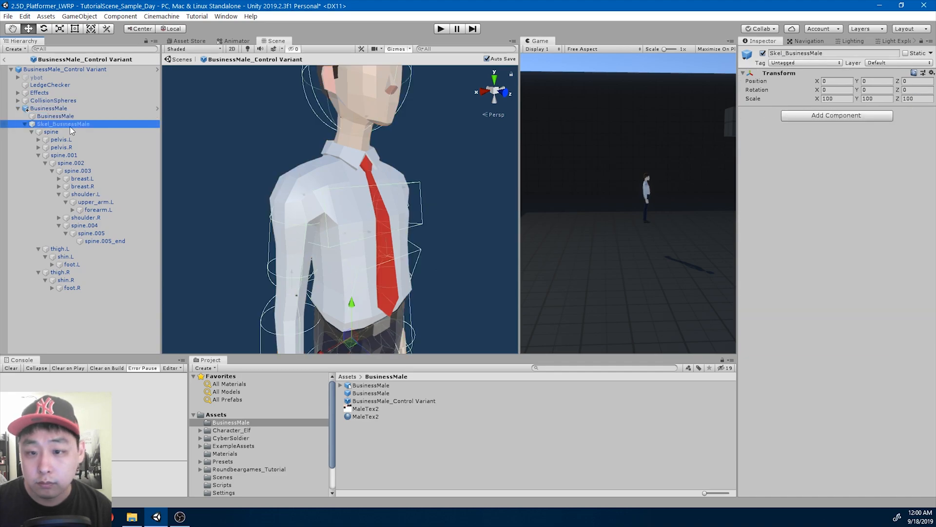
key(Up)
key(Up)
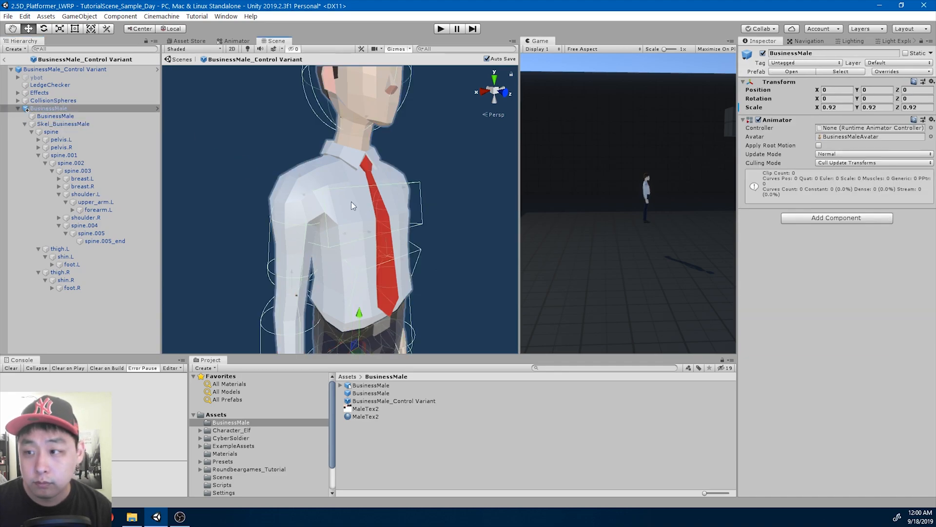
key(Down)
key(Up)
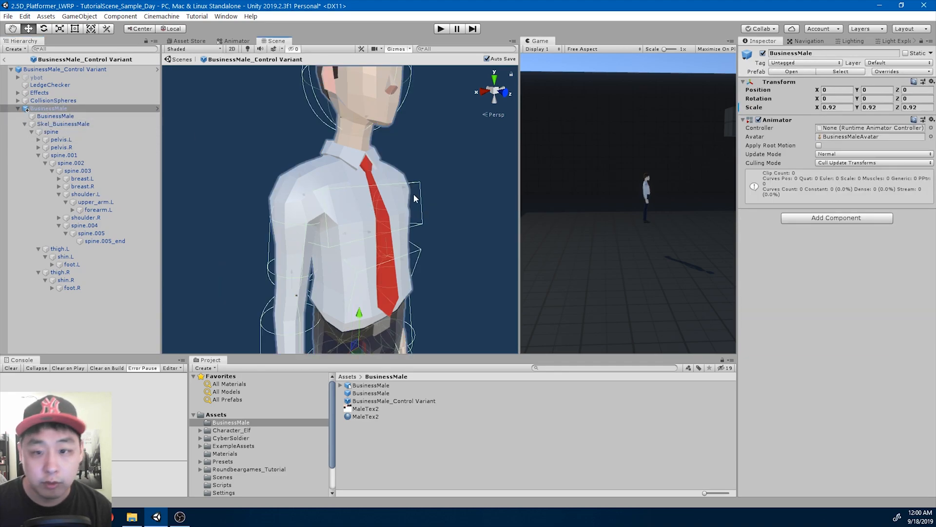
Find the chest bone spine.003 among the upper-body bones and set its box collider's Size X to 0.0025.
click(91, 234)
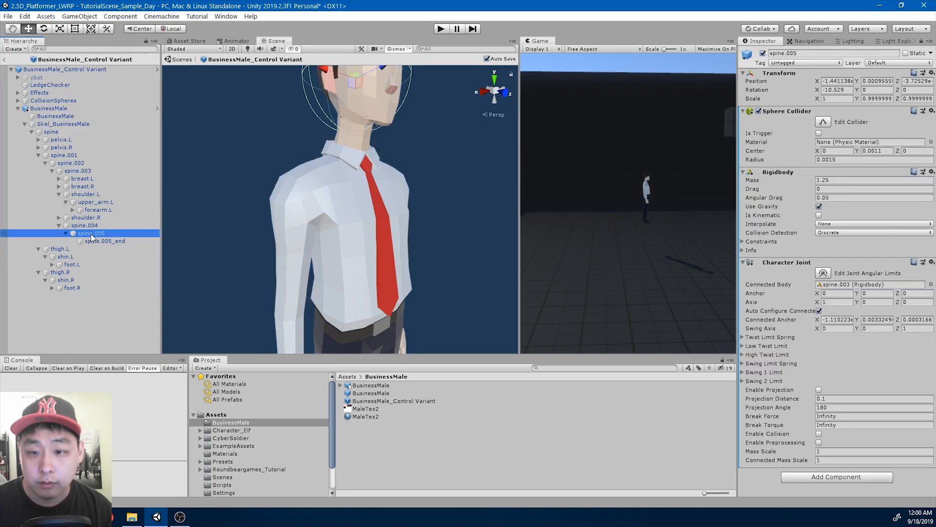
key(Up)
key(Up)
key(Up)
key(Up)
key(Up)
key(Up)
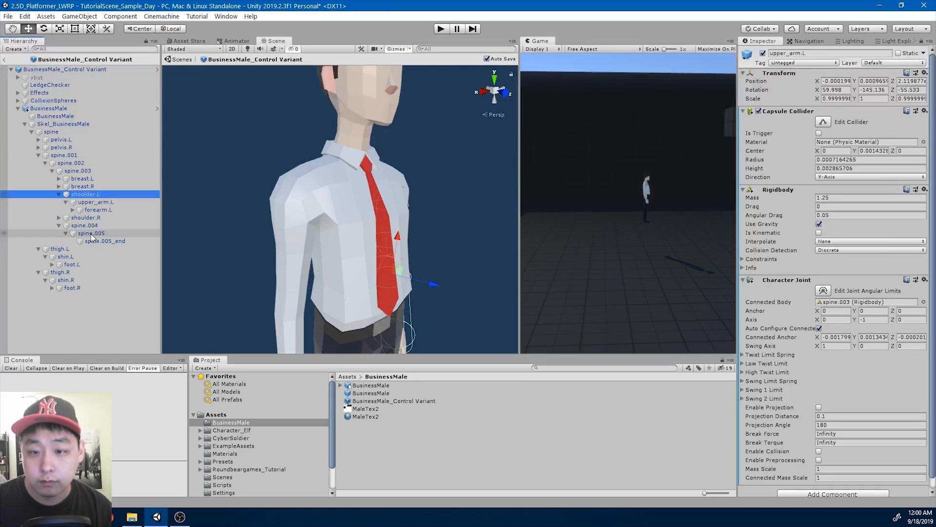
key(Up)
key(Up)
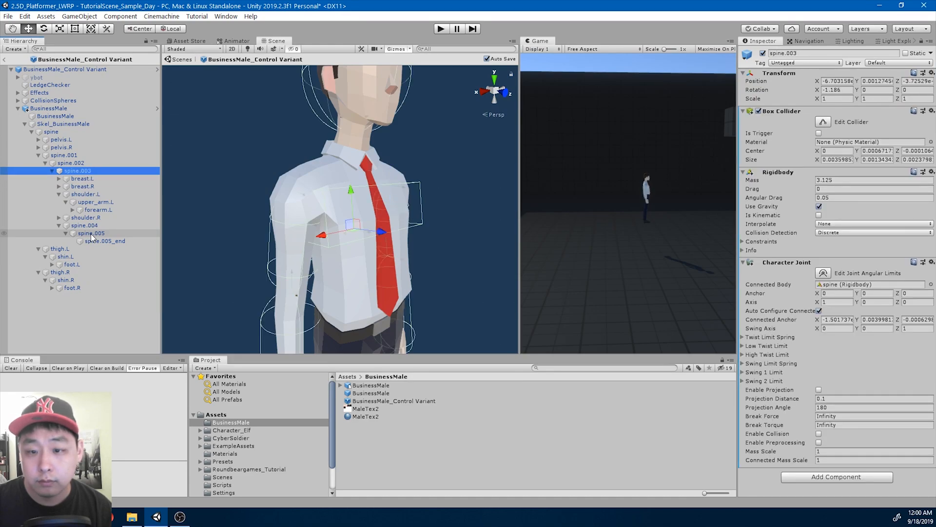
click(837, 160)
text(0.002)
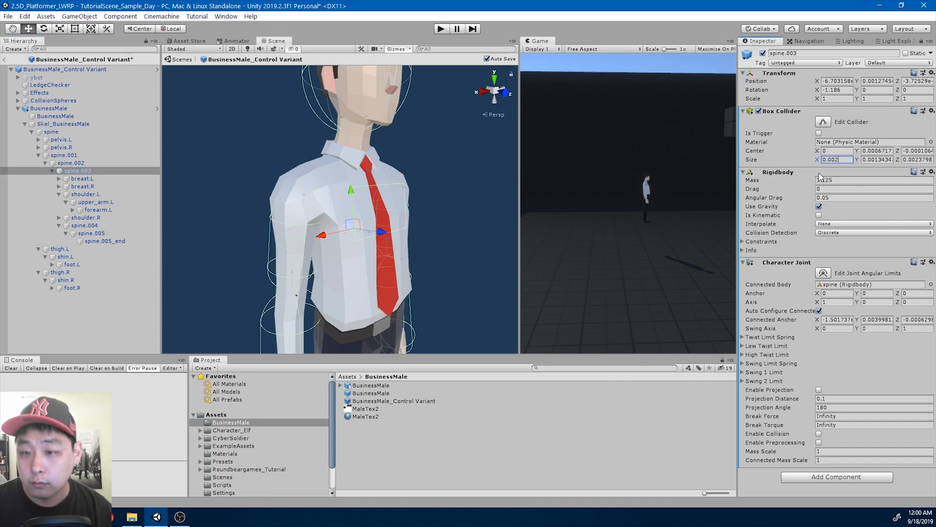
text(5)
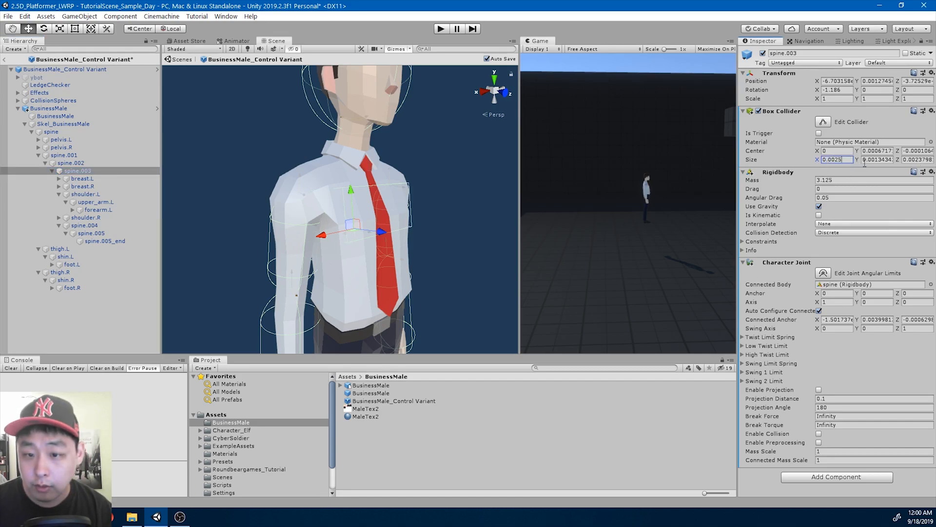
Set the spine.003 box collider's Center Y to 0.0008.
alt+drag(500, 202, 346, 201)
key(a)
right_drag(345, 201, 387, 201)
click(876, 150)
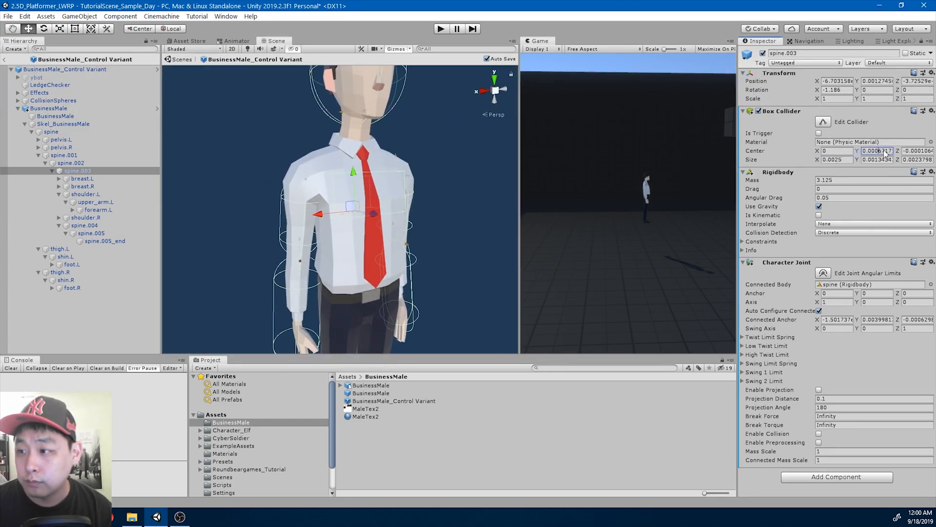
text(0.0007)
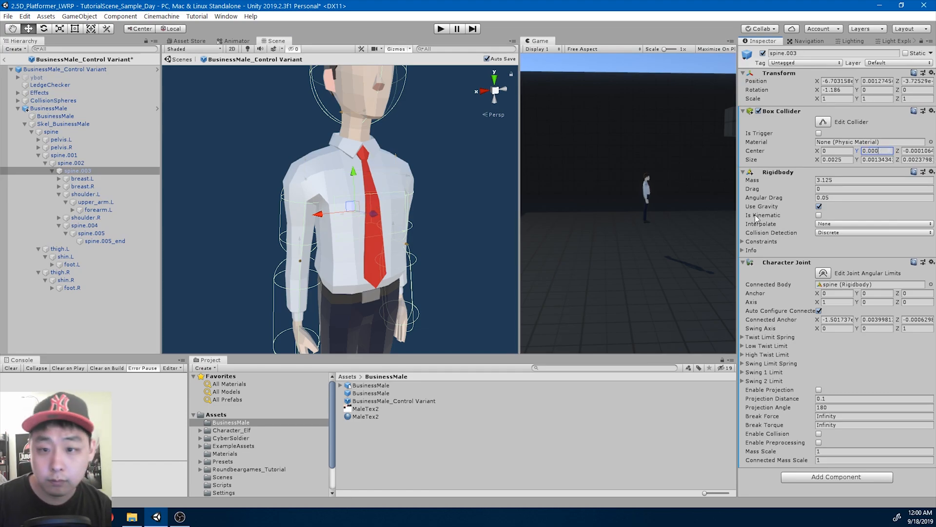
Set the spine.003 box collider's Size Y to 0.0018.
click(878, 160)
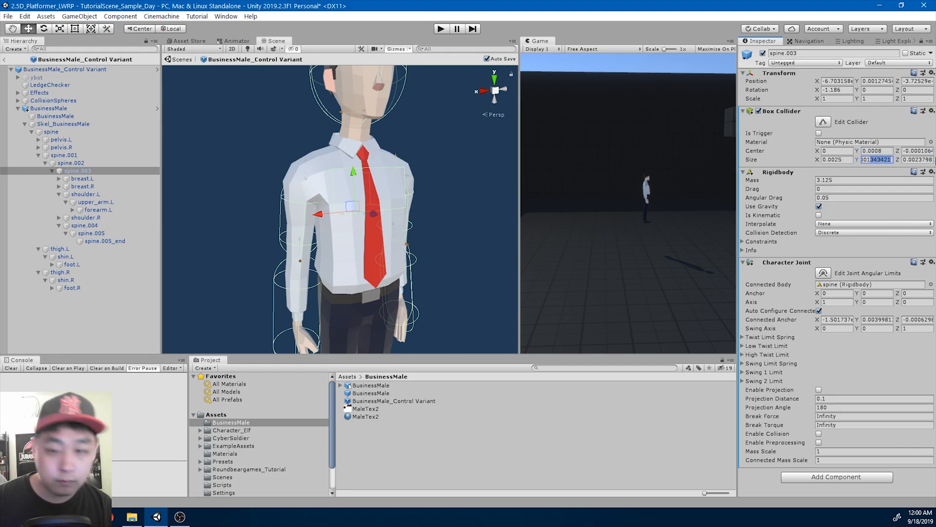
text(0.0014)
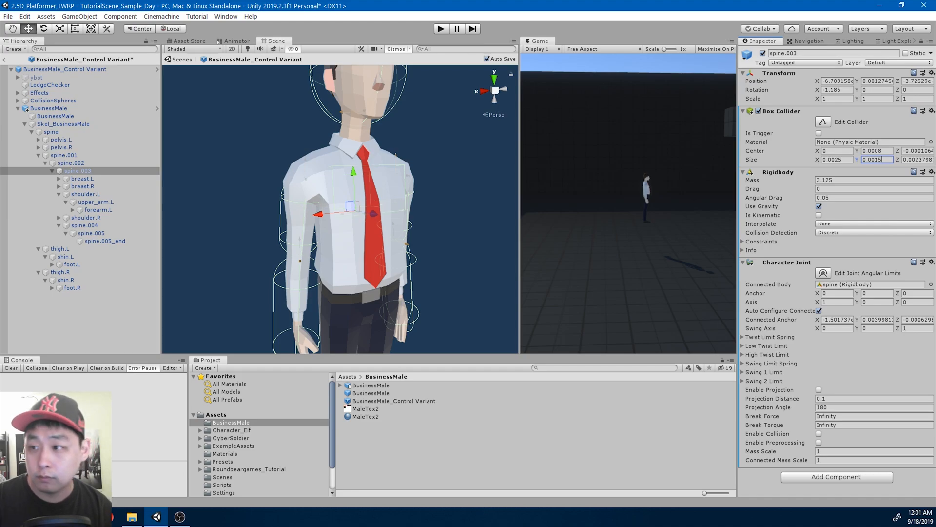
key(BackSpace)
text(2)
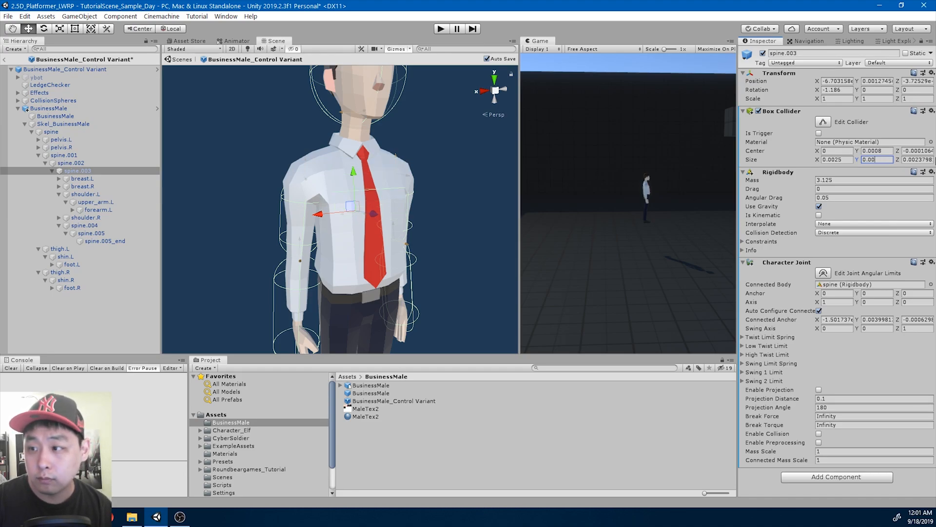
key(BackSpace)
text(18)
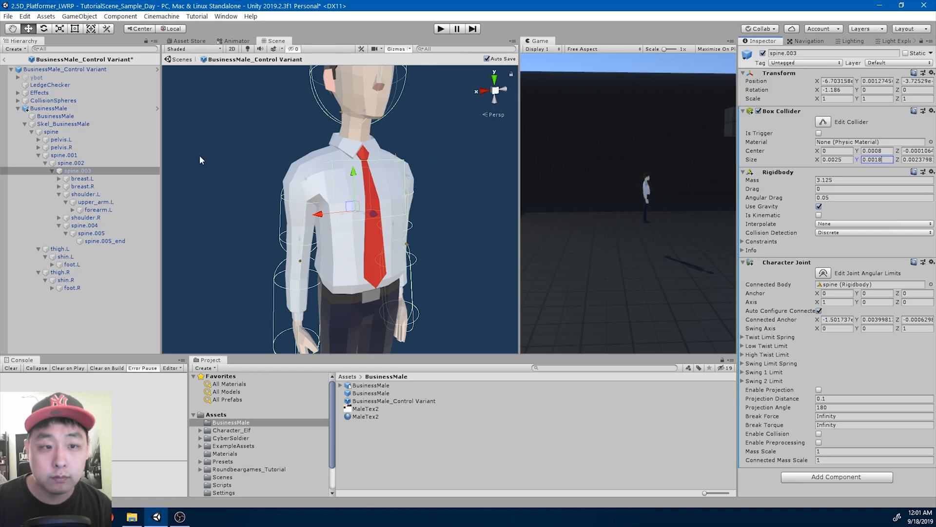
Review the fitted colliders over the whole BusinessMale body, and leave prefab editing to return to the sample scene.
click(57, 109)
alt+drag(371, 184, 341, 169)
alt+scroll(445, 194, down, 5)
scroll(341, 169, up, 3)
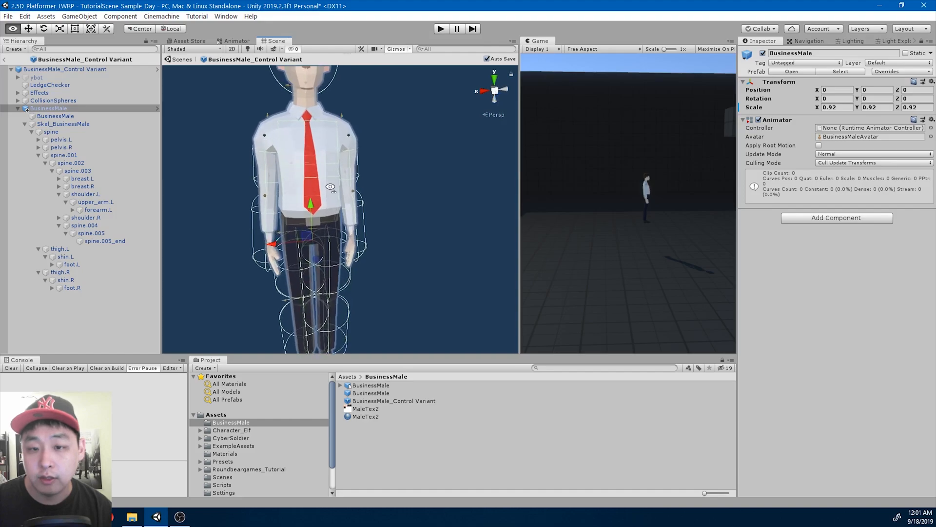
middle_drag(341, 169, 345, 287)
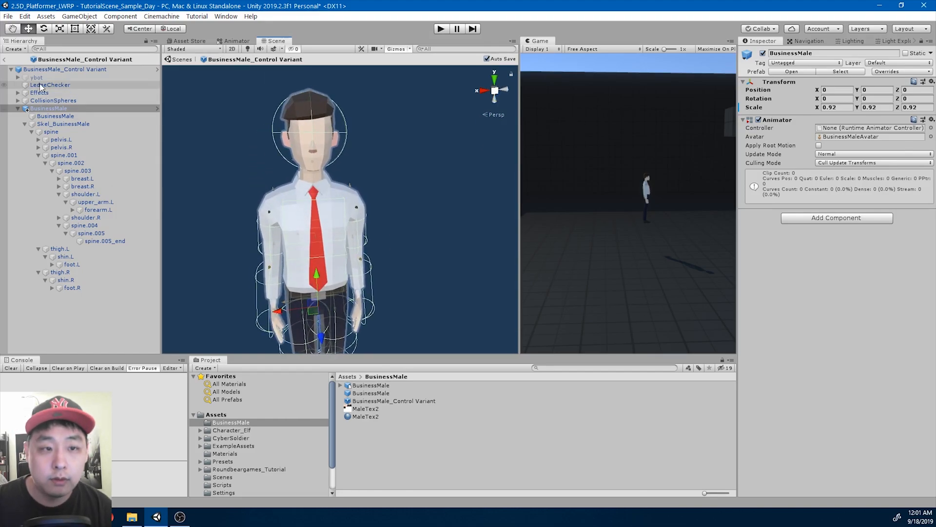
click(68, 69)
click(4, 59)
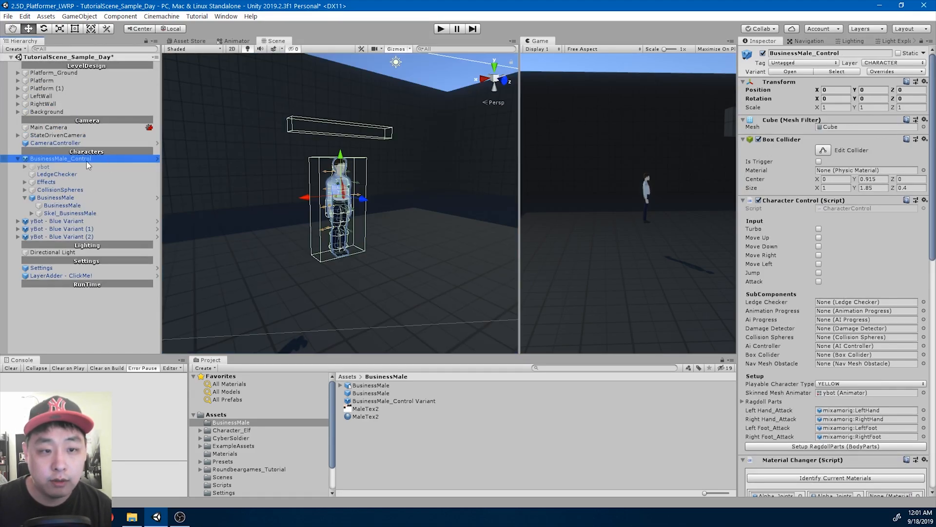
Apply all of BusinessMale_Control's scene overrides to the BusinessMale_Control Variant prefab.
click(25, 198)
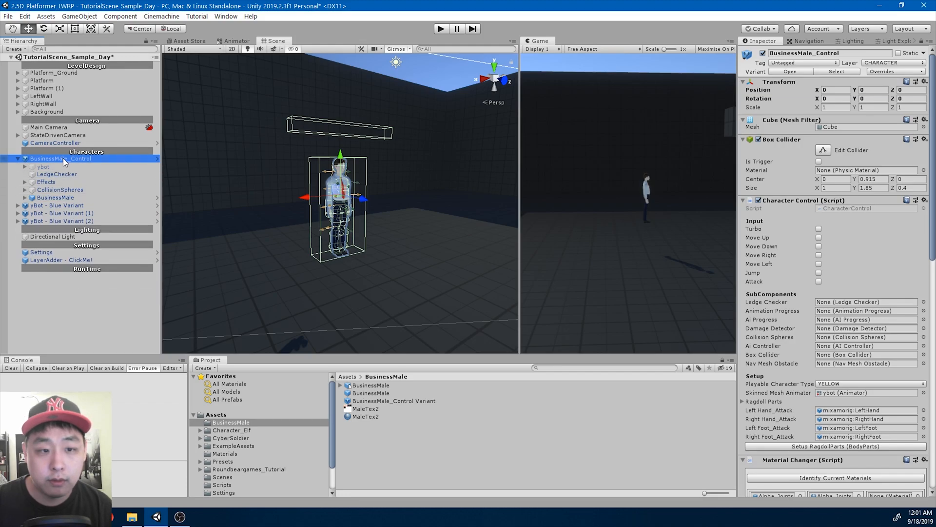
click(892, 71)
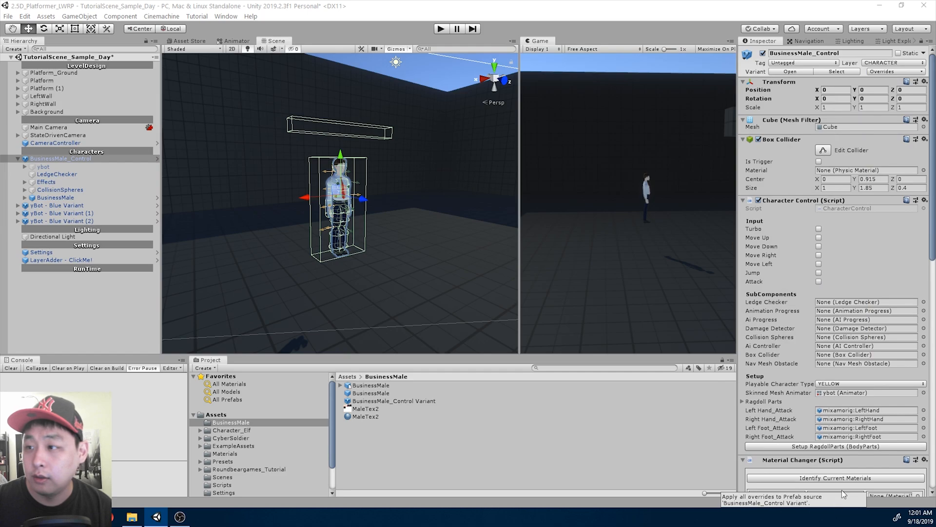
click(891, 72)
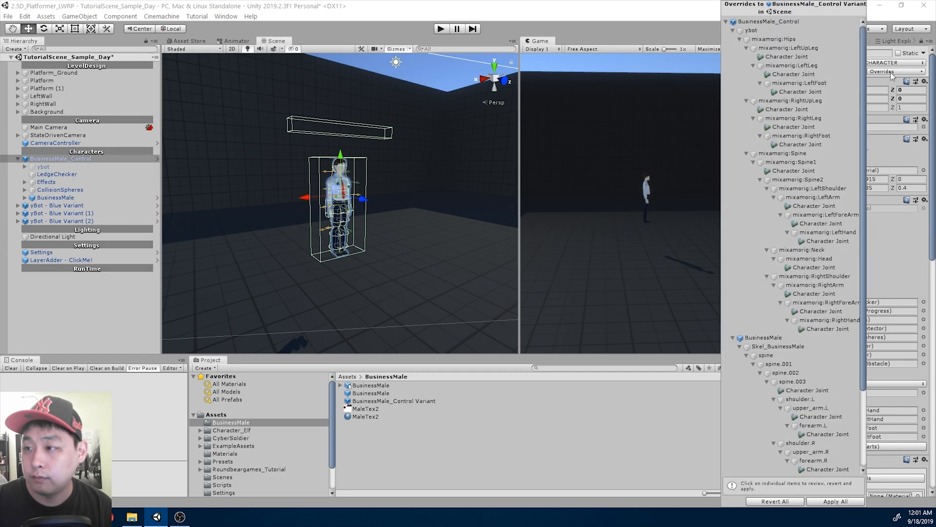
click(836, 502)
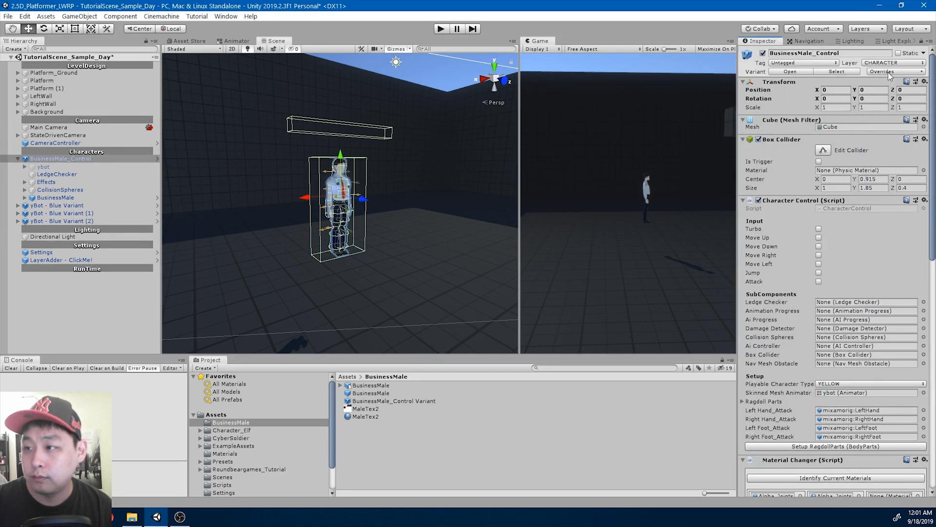
Expand the Ragdoll Parts list in Character Control and regenerate it with Setup RagdollParts (BodyParts).
scroll(858, 198, down, 3)
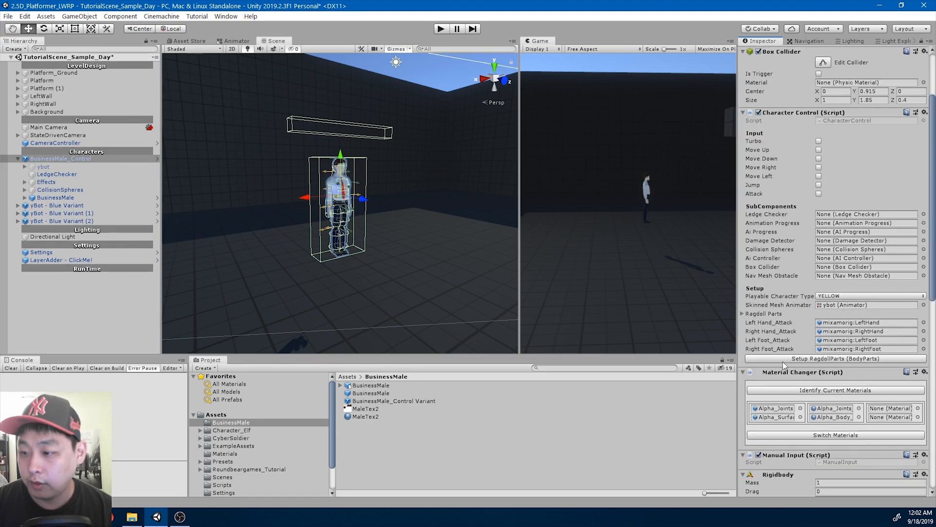
click(742, 313)
scroll(785, 327, down, 3)
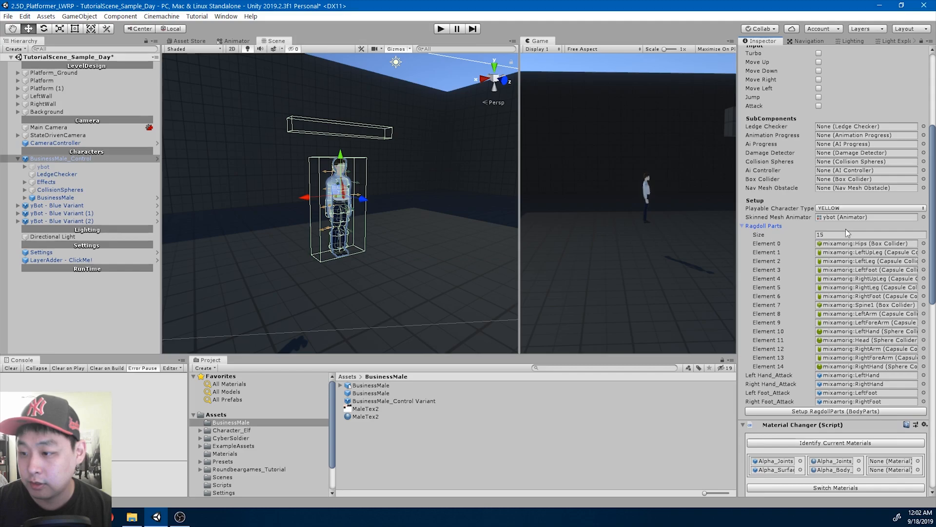
click(820, 411)
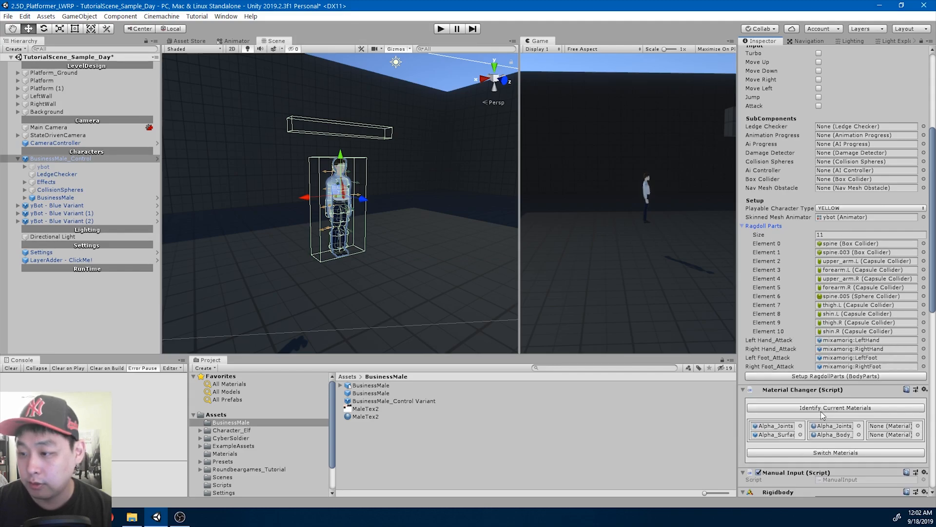
click(810, 376)
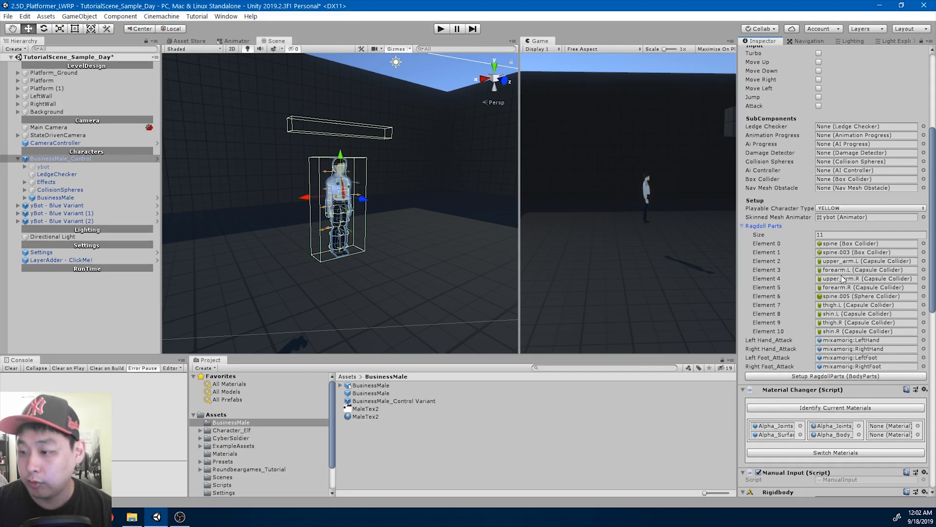
Locate the objects assigned to the four hand and foot attack references, and set Left Hand_Attack to None.
click(839, 344)
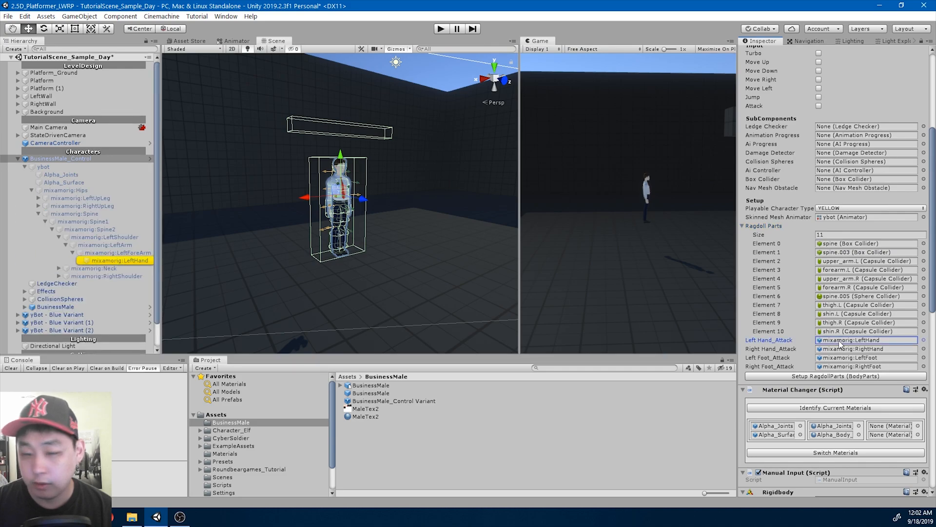
click(842, 349)
click(842, 357)
click(841, 366)
click(837, 341)
click(923, 341)
scroll(528, 177, up, 15)
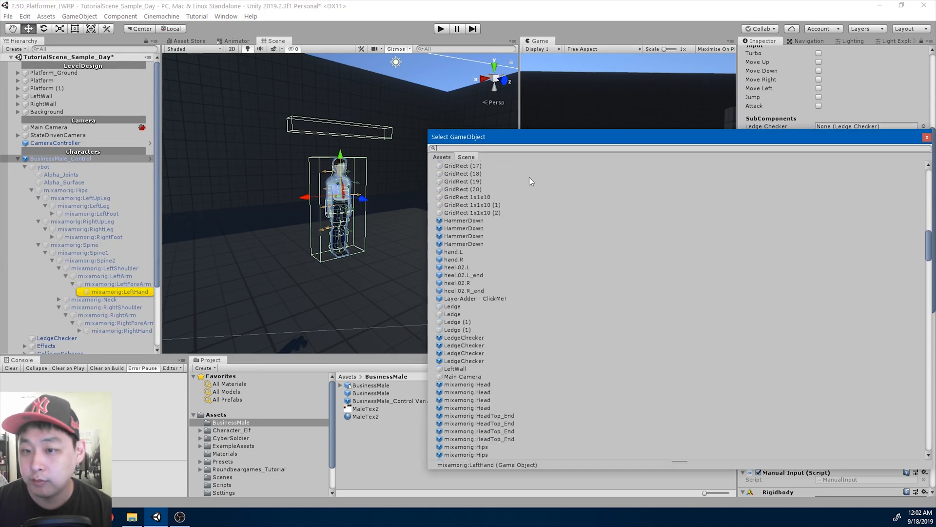
scroll(478, 179, up, 3)
double_click(453, 164)
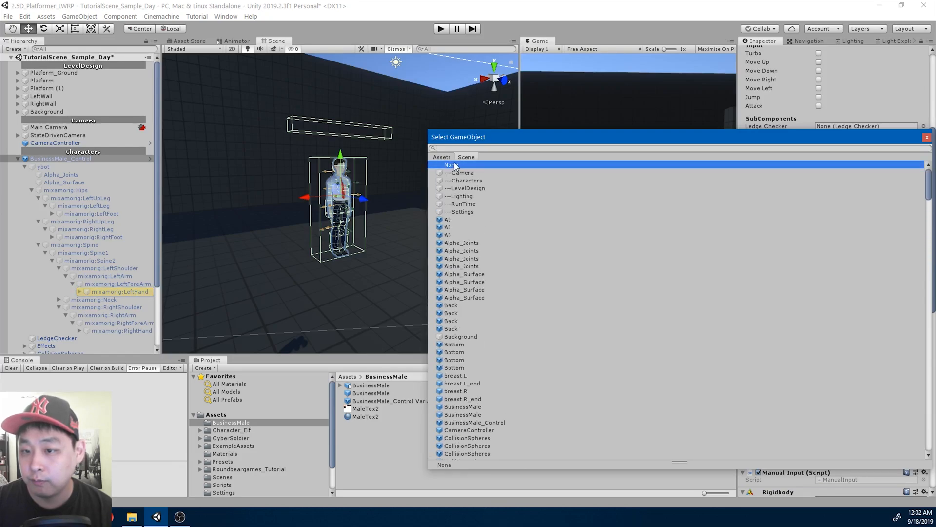
Set the Right Hand_Attack, Left Foot_Attack and Right Foot_Attack references in Character Control to None.
click(923, 349)
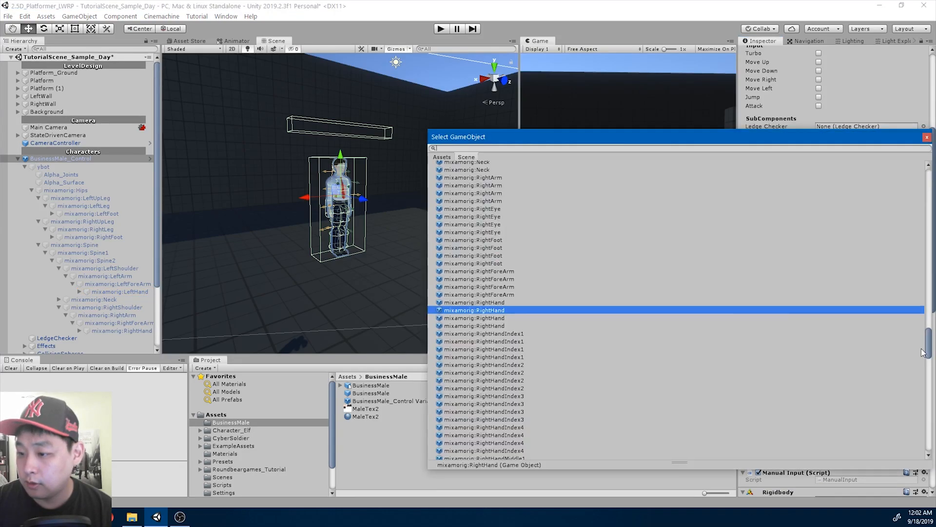
scroll(517, 219, up, 10)
scroll(496, 188, up, 15)
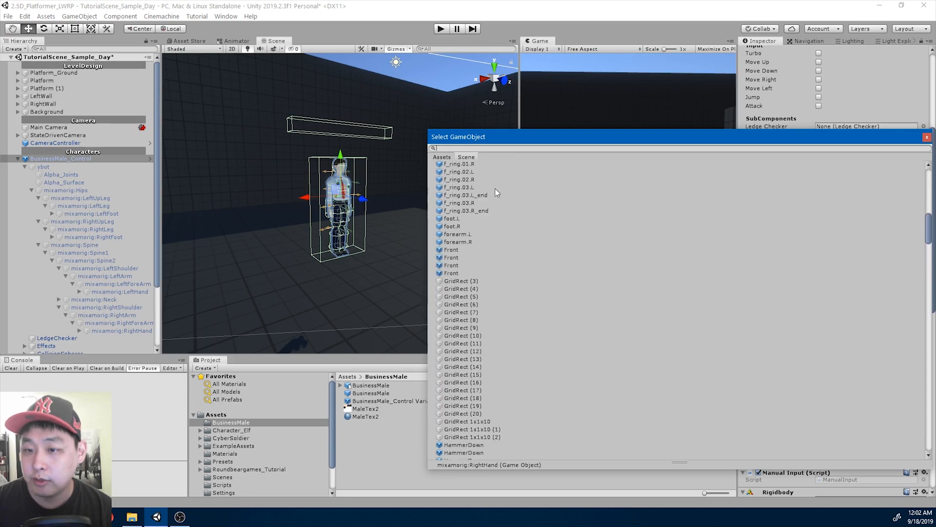
double_click(455, 166)
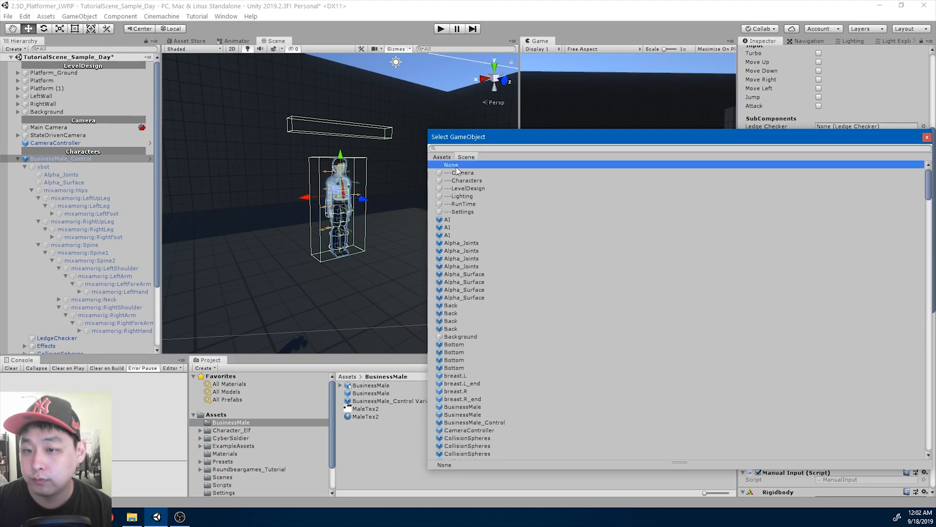
click(923, 357)
scroll(600, 251, up, 20)
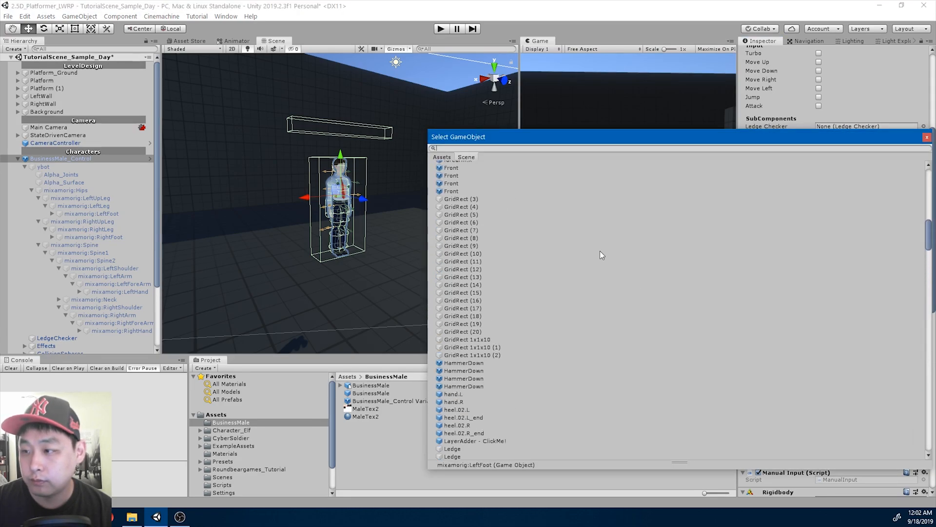
double_click(464, 166)
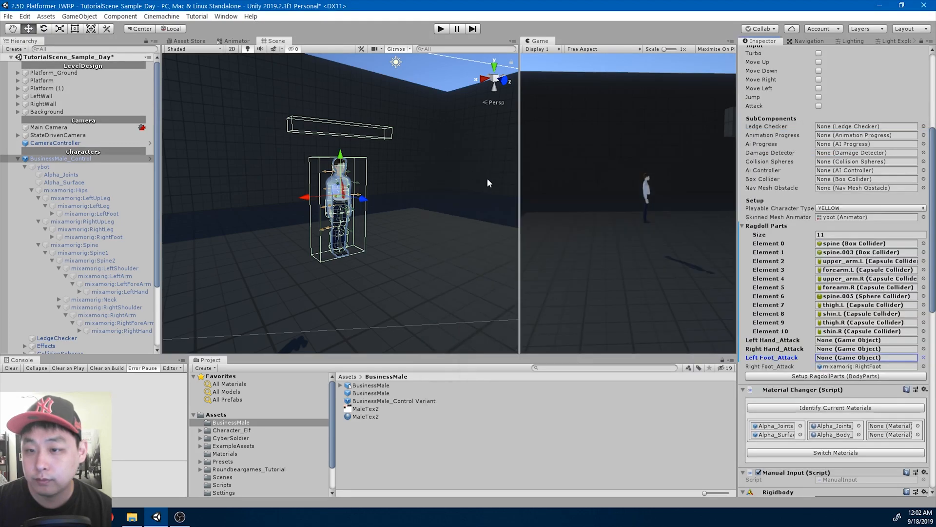
click(923, 366)
scroll(579, 262, up, 8)
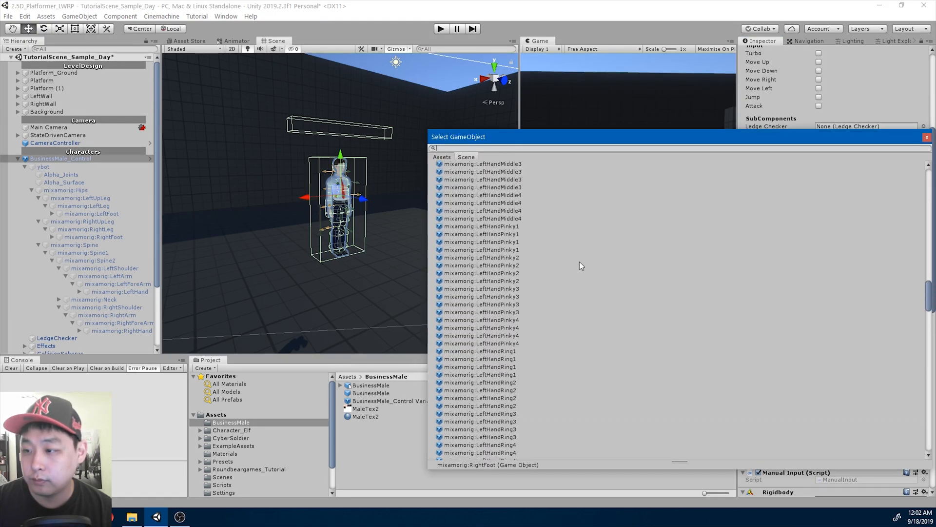
scroll(580, 258, up, 15)
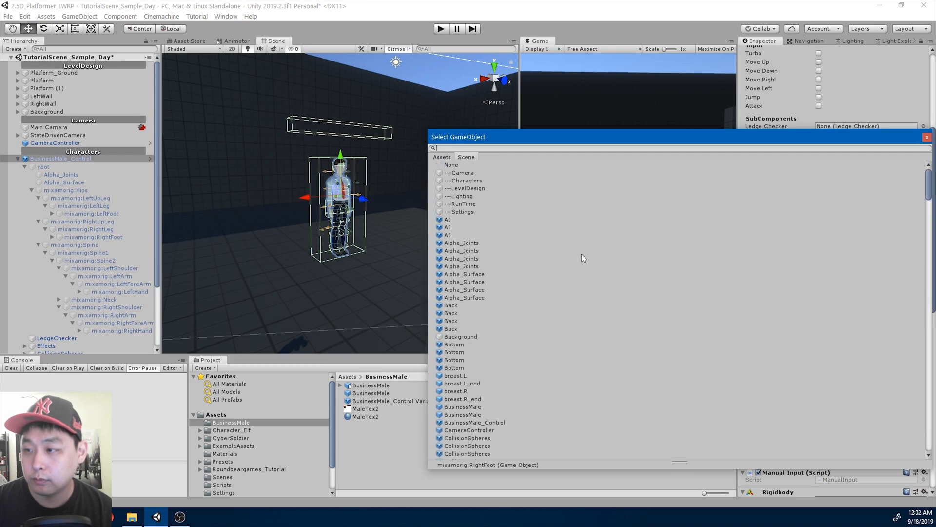
double_click(451, 165)
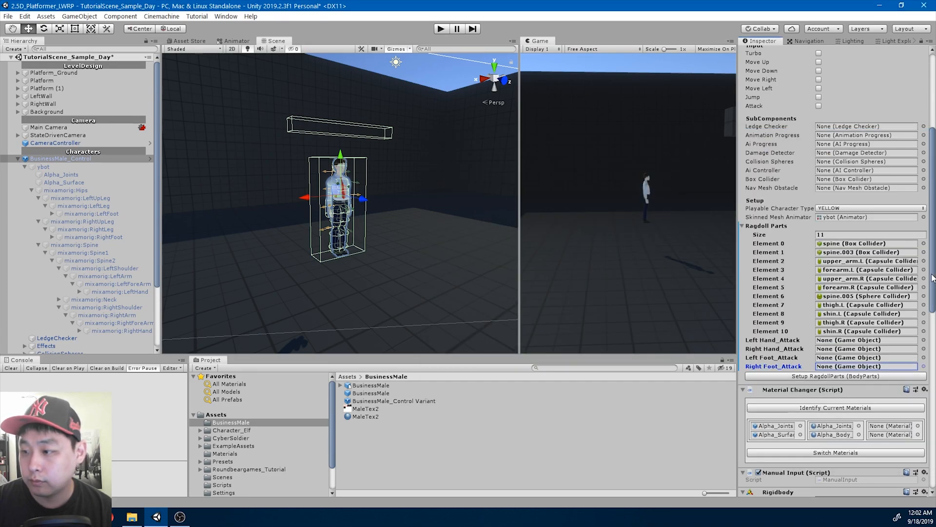
Apply the regenerated ragdoll parts and cleared attack references of BusinessMale_Control to its prefab variant.
scroll(934, 280, down, 2)
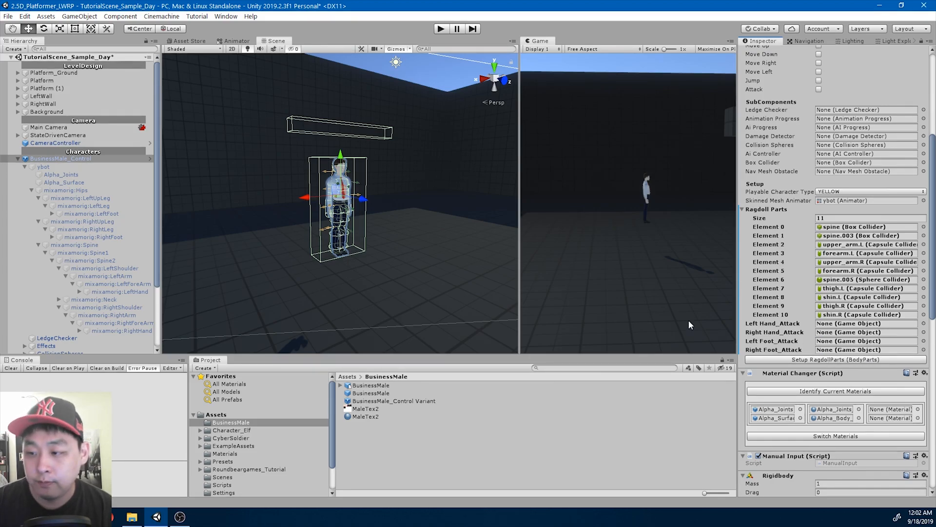
scroll(874, 80, up, 10)
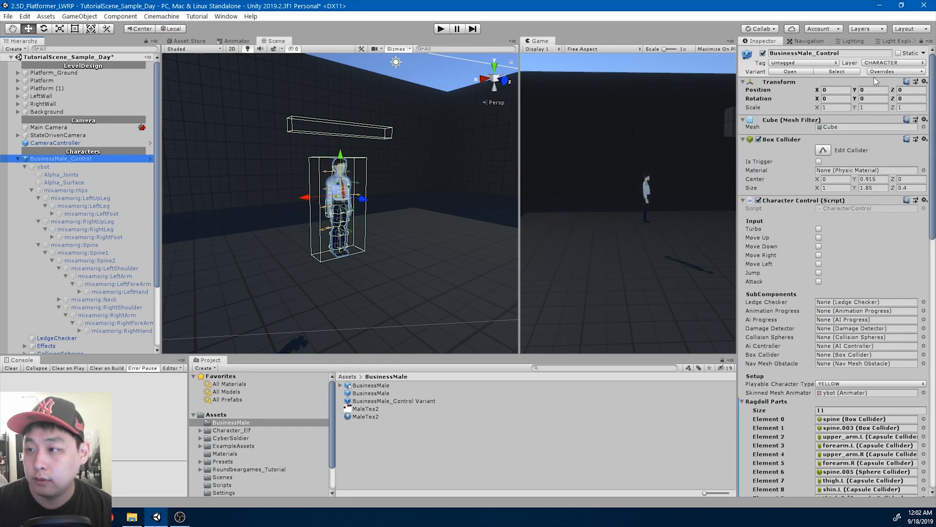
click(882, 72)
click(836, 501)
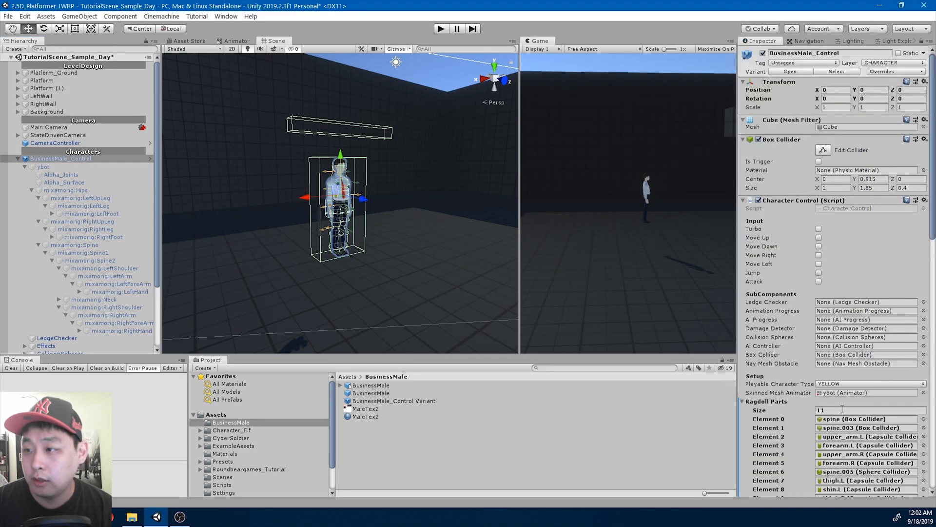
Replace ybot with the child BusinessMale as the Skinned Mesh Animator in BusinessMale_Control's Character Control.
click(25, 167)
scroll(824, 297, down, 3)
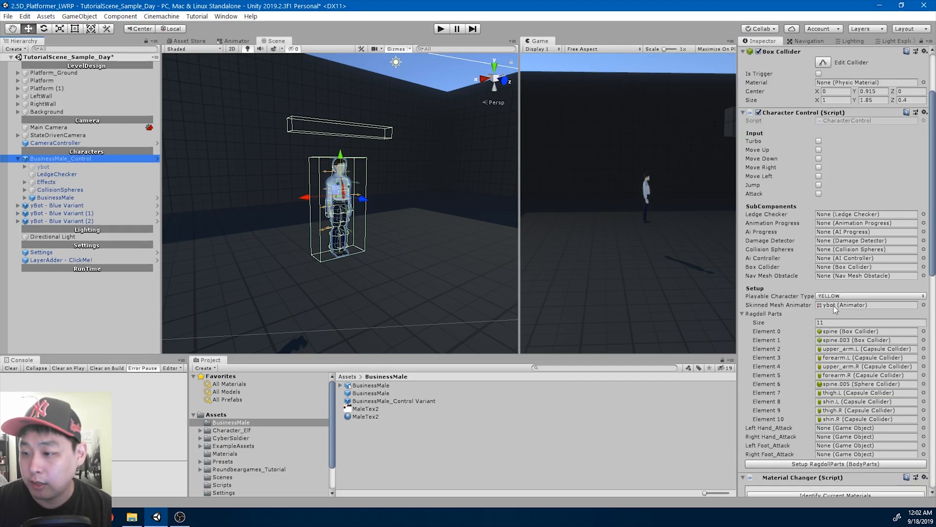
click(834, 306)
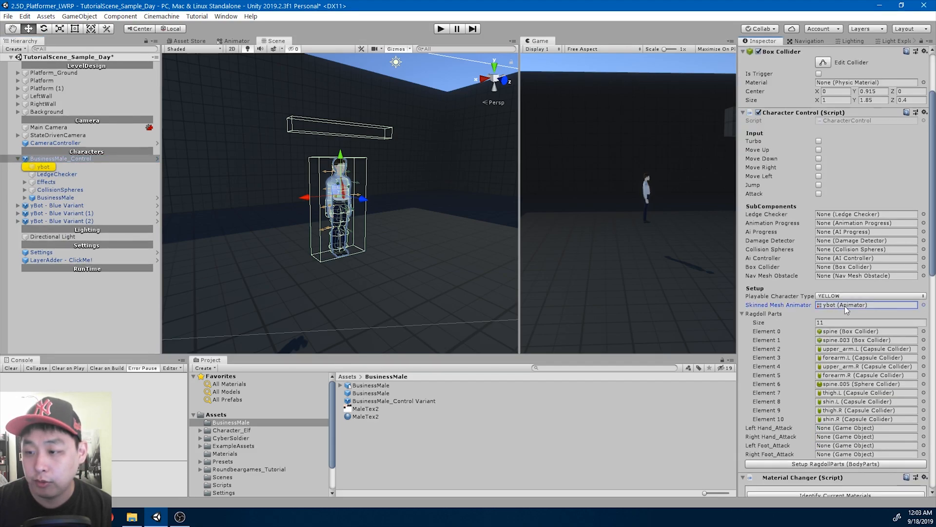
drag(67, 199, 645, 276)
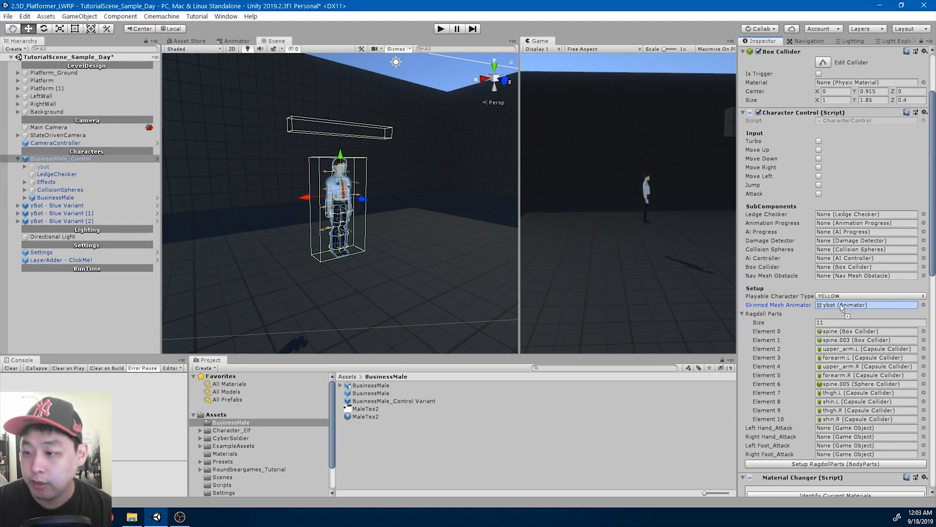
Assign the DefaultPlayer animator controller to the Animator of the child BusinessMale object.
click(25, 199)
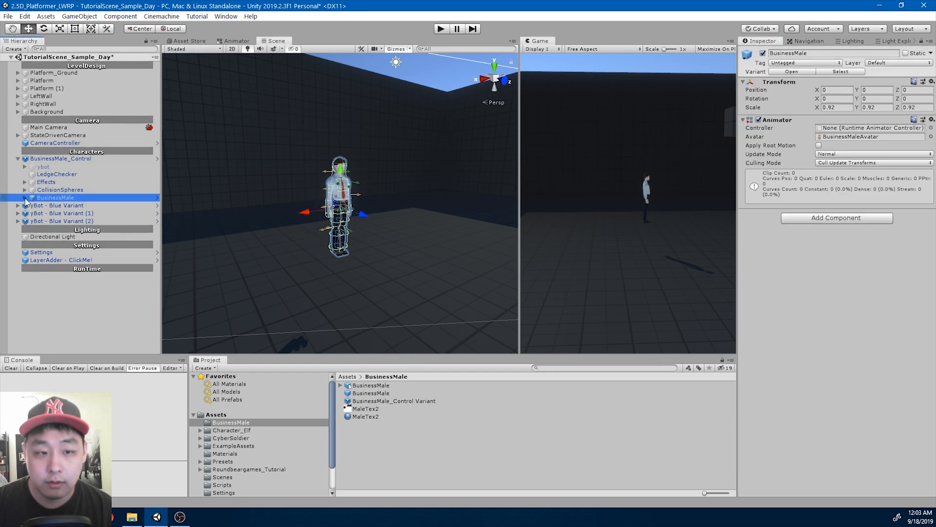
click(24, 198)
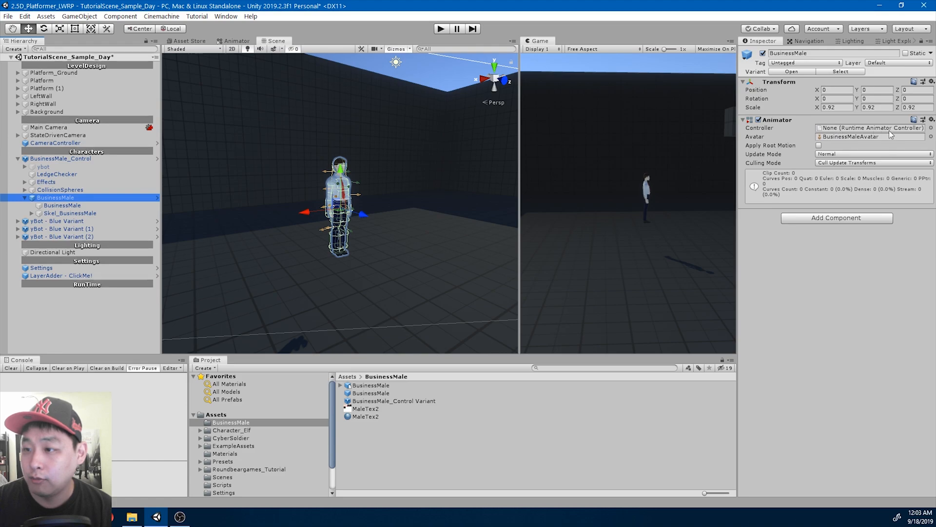
click(931, 128)
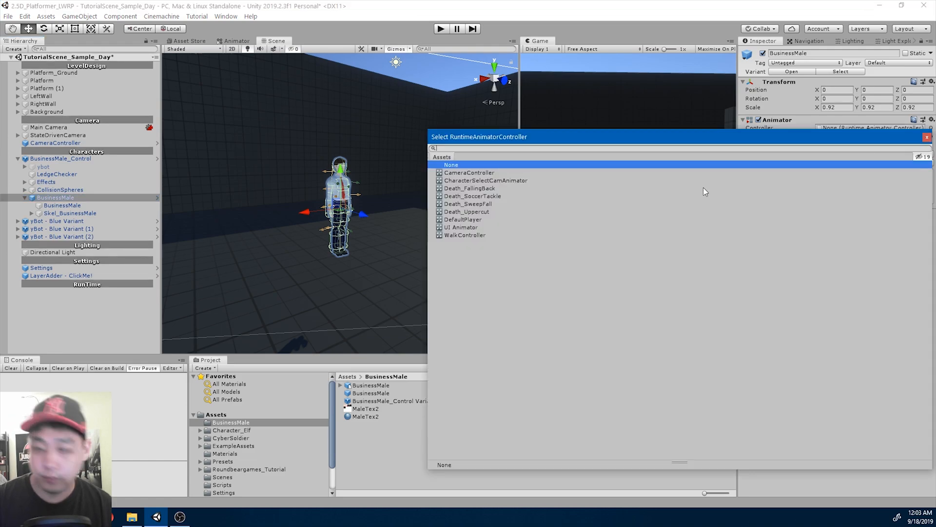
text(default)
key(Down)
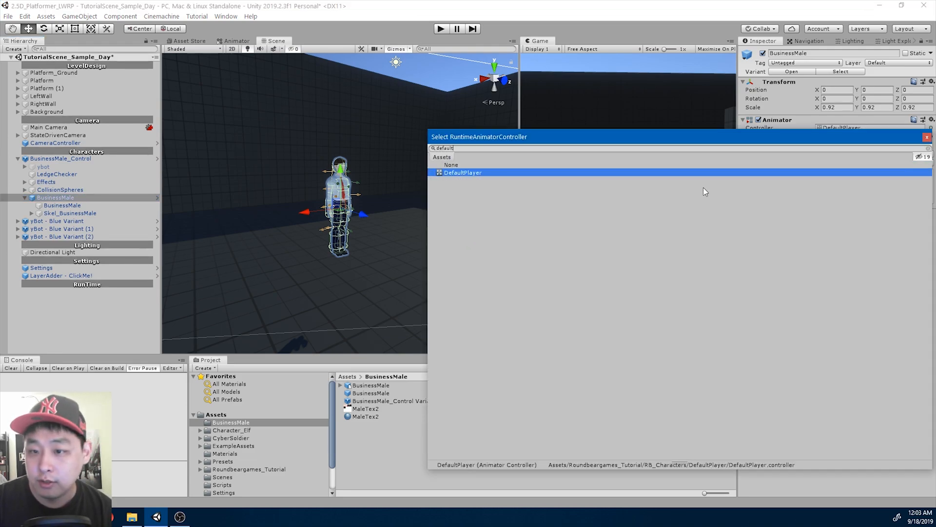
key(Return)
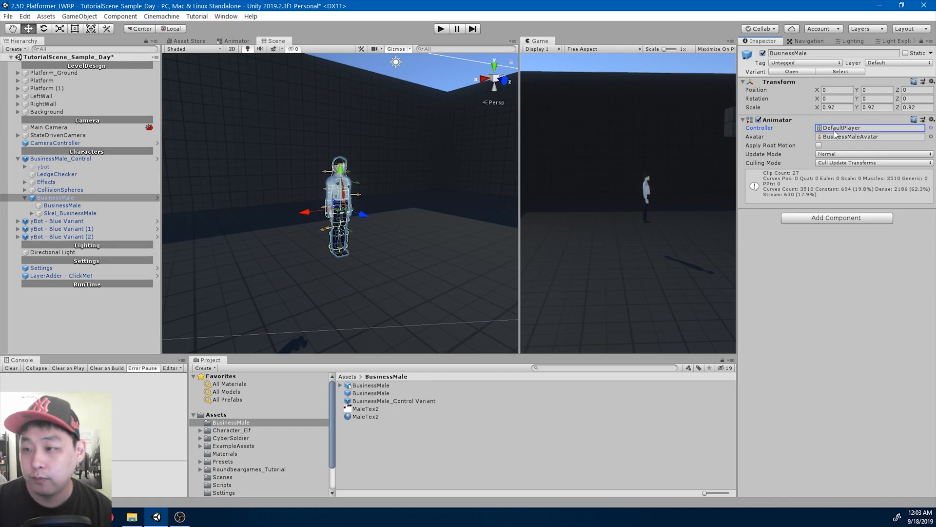
Apply BusinessMale_Control's Character Control and Animator overrides to the BusinessMale_Control Variant prefab.
click(85, 159)
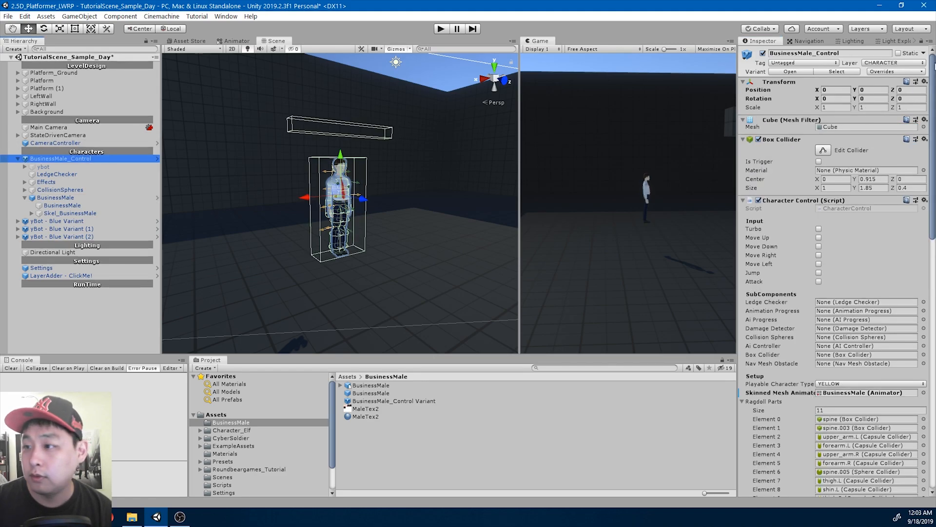
click(899, 72)
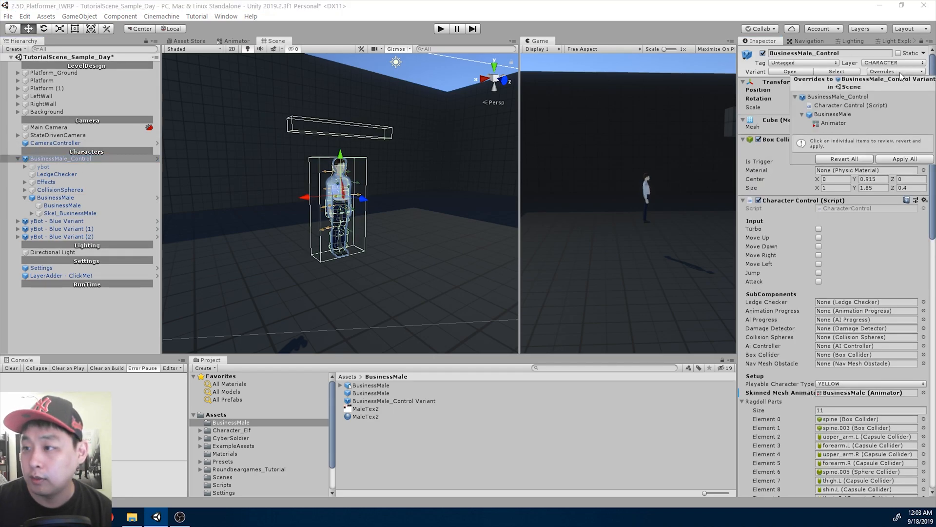
click(900, 159)
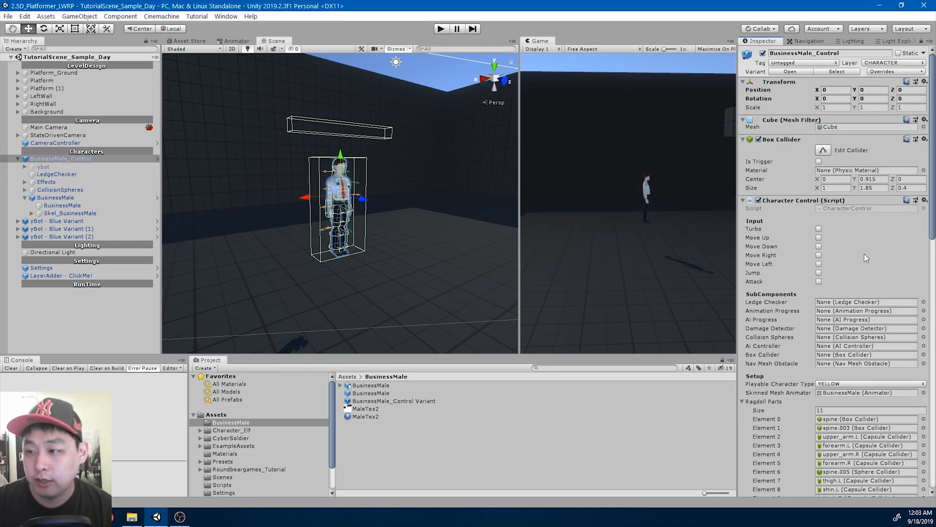
Play-test the scene by moving the BusinessMale character left and right, and stop play mode.
click(440, 29)
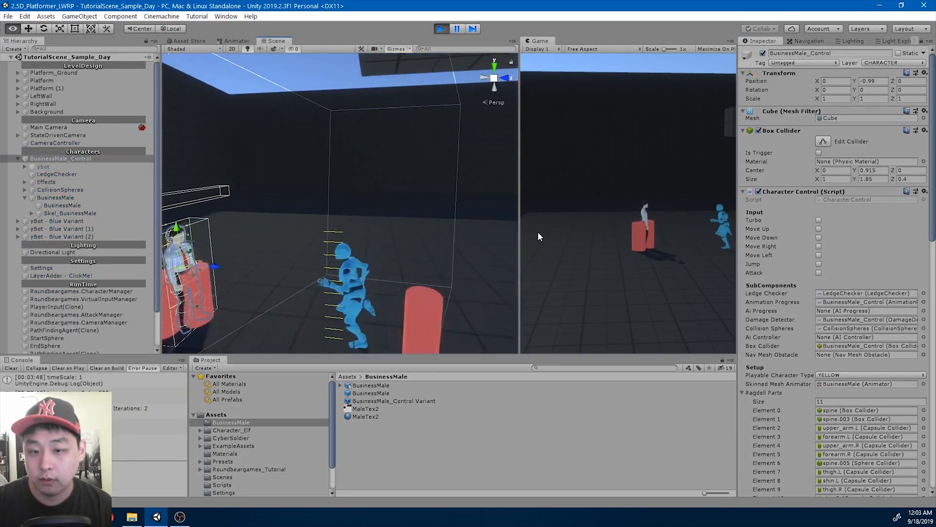
right_drag(537, 232, 548, 233)
key(s)
click(664, 244)
key(a)
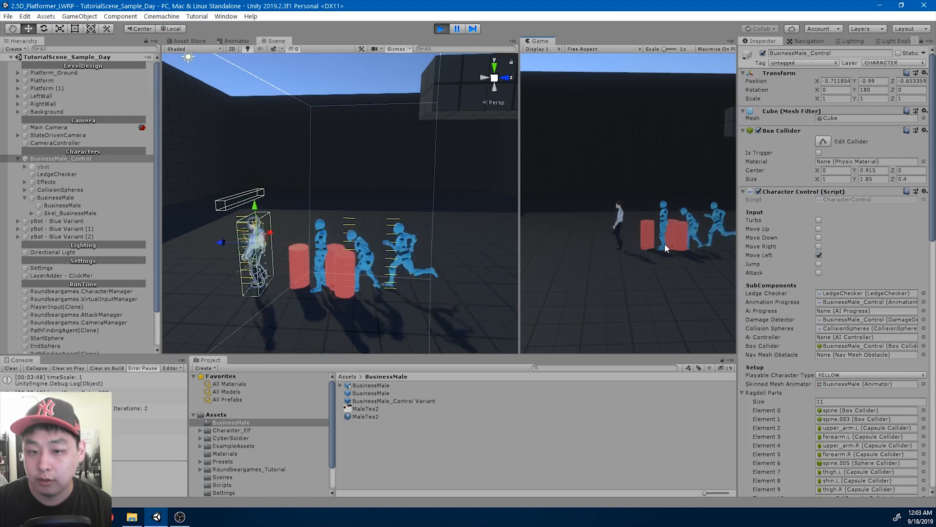
key(d)
key(a)
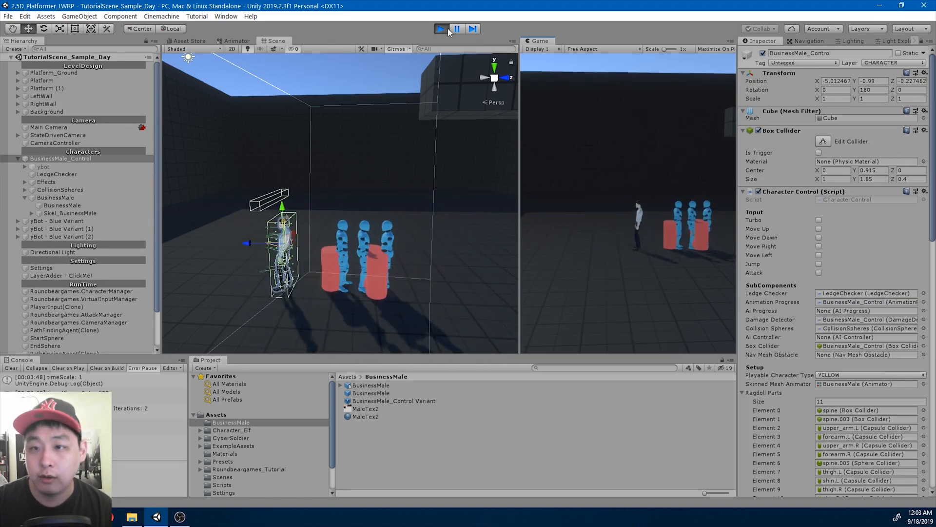
click(440, 29)
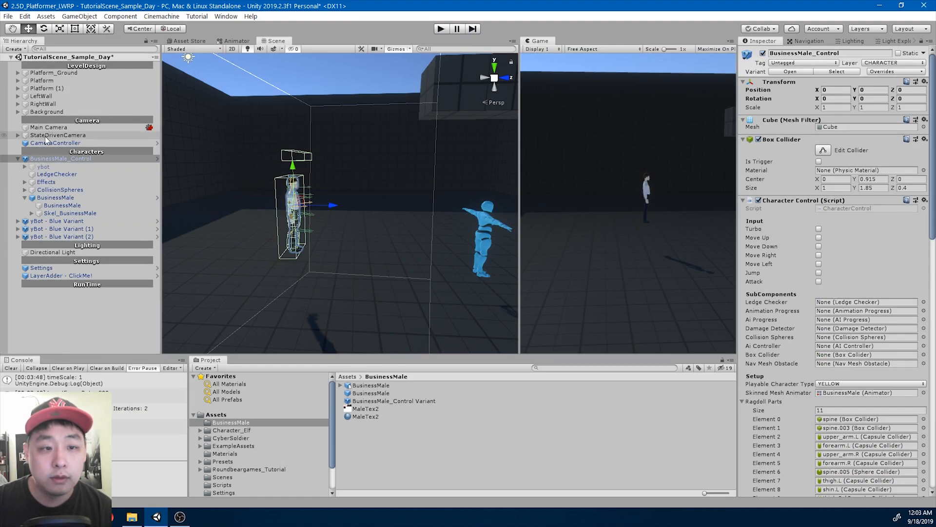
Set Follow and Look At of StateDrivenCamera's Default virtual camera to the spine.003 bone of BusinessMale.
click(16, 137)
click(17, 136)
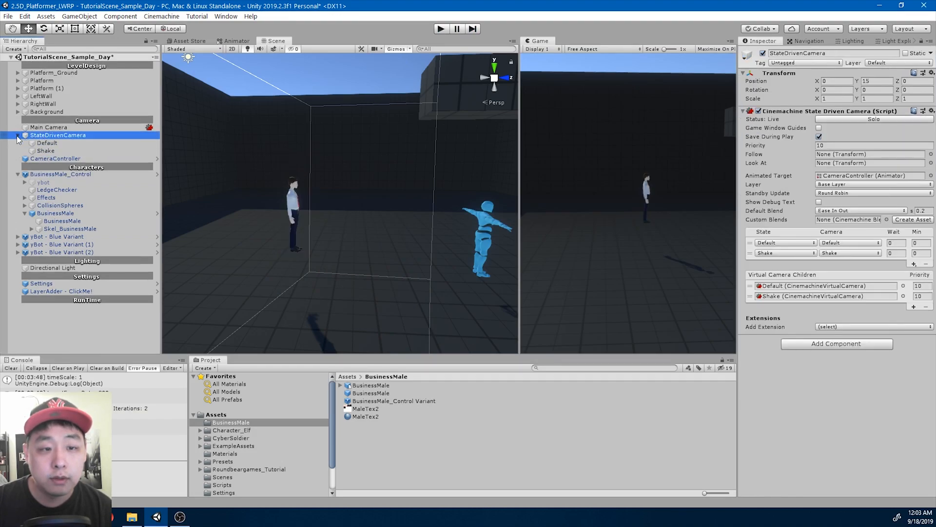
click(49, 143)
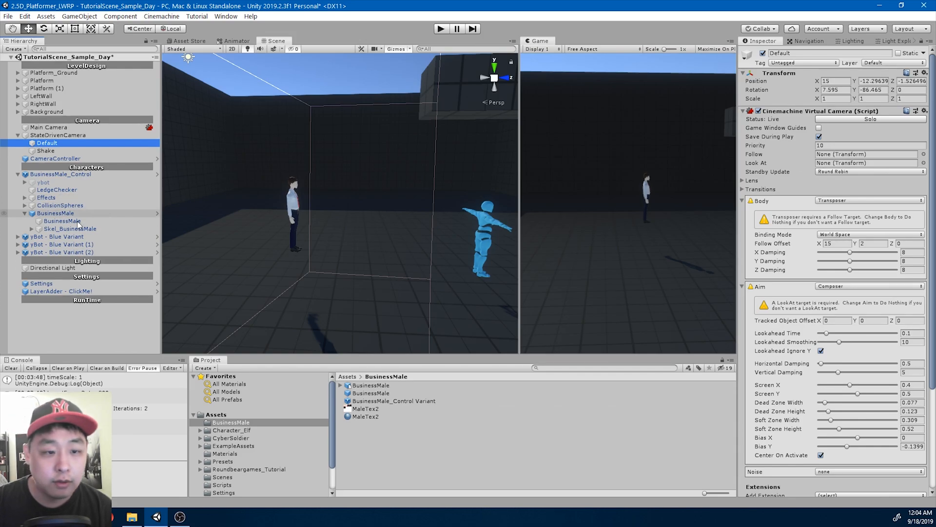
click(31, 229)
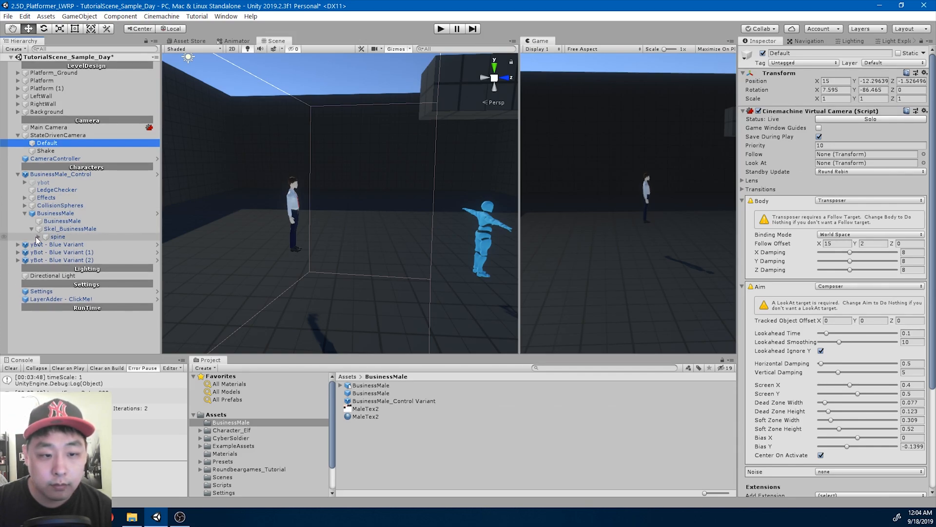
click(38, 237)
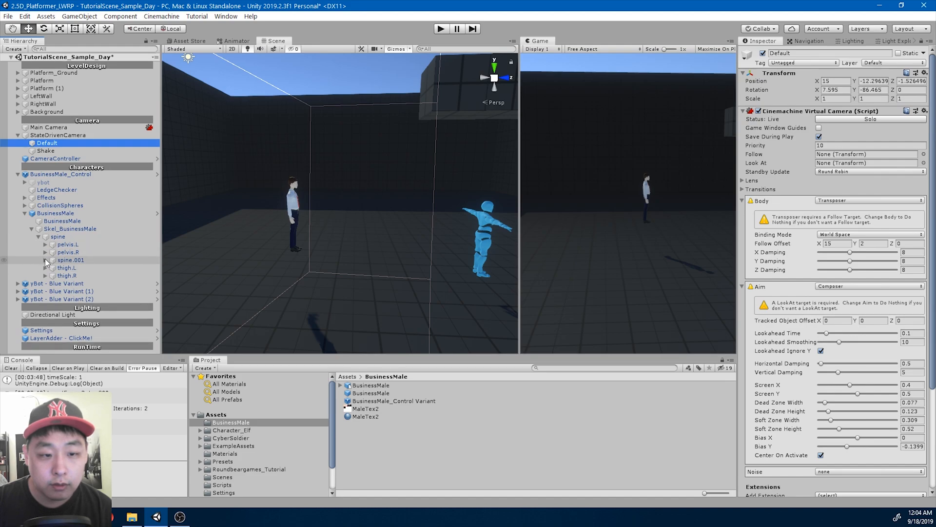
click(44, 260)
click(52, 267)
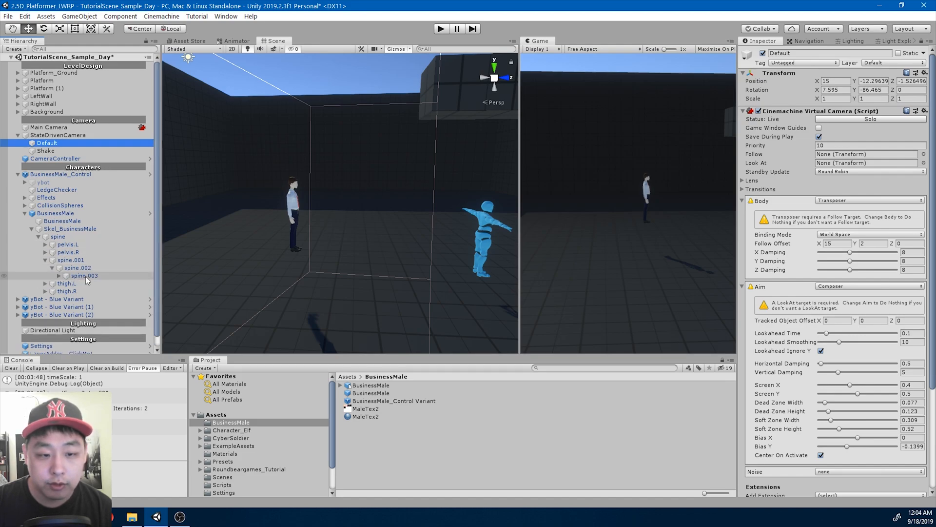
click(85, 276)
click(66, 143)
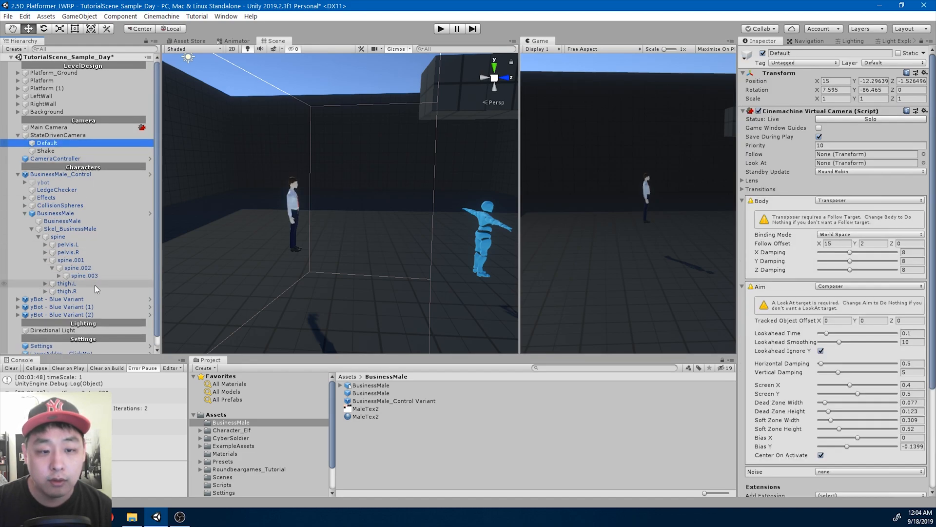
drag(91, 276, 701, 225)
drag(828, 157, 831, 155)
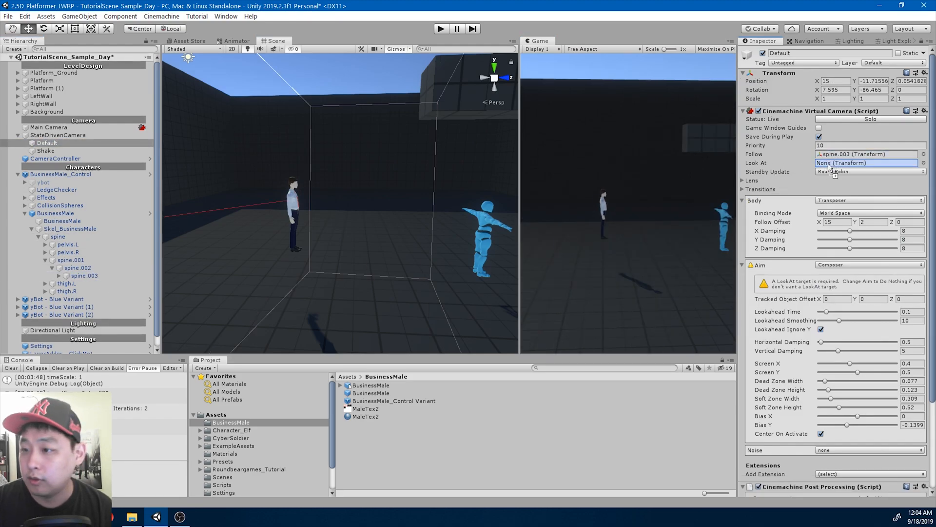
drag(834, 163, 841, 165)
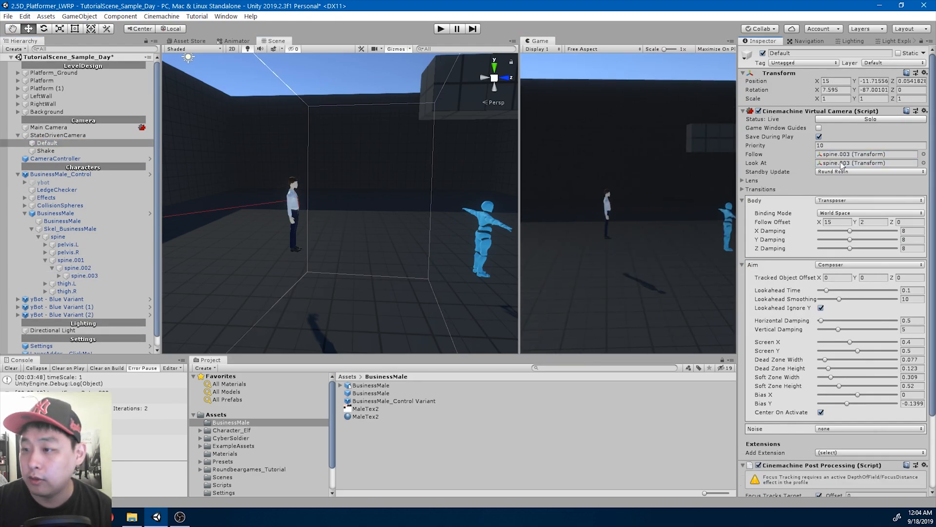
Set Follow and Look At of StateDrivenCamera's Shake virtual camera to the spine.003 bone of BusinessMale.
click(58, 151)
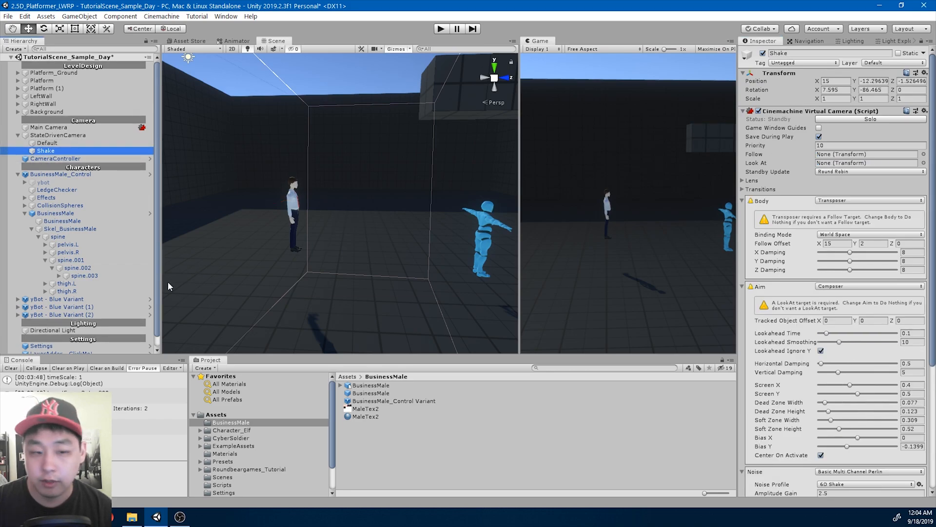
drag(92, 278, 715, 205)
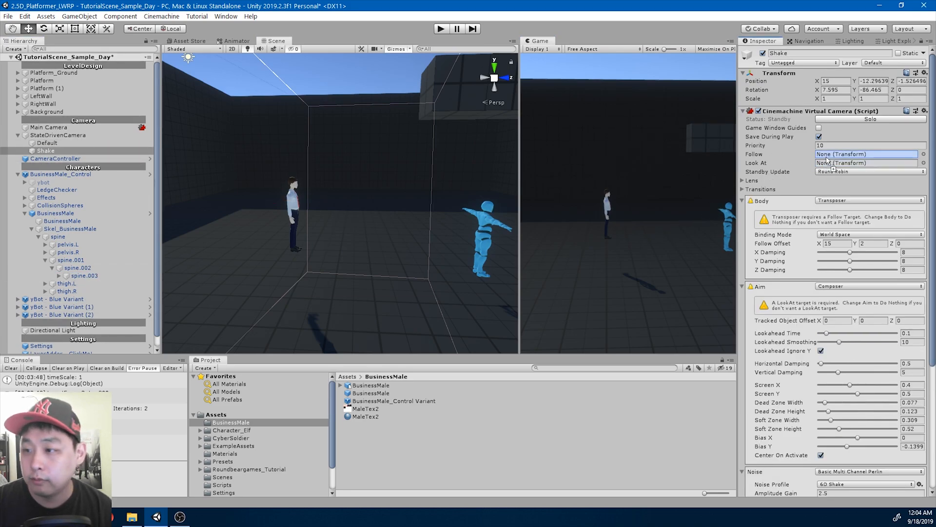
drag(826, 159, 827, 155)
drag(92, 277, 462, 270)
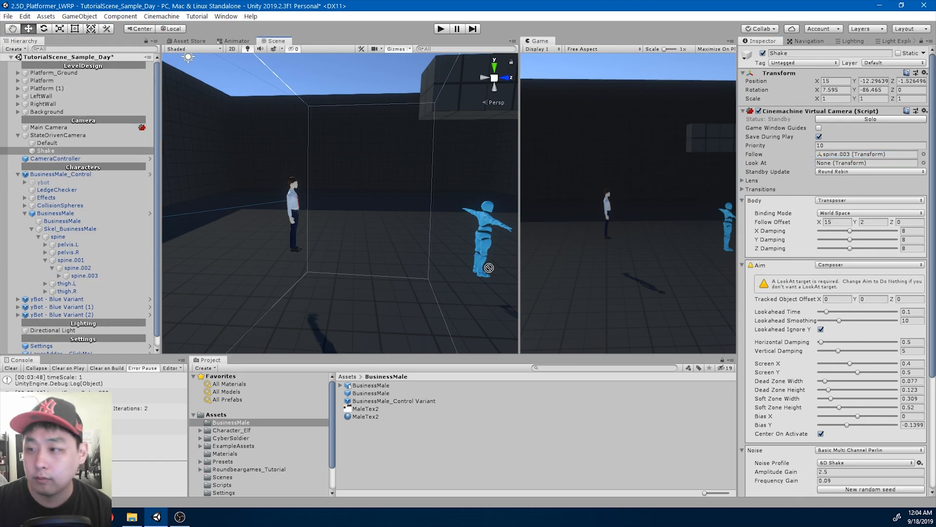
drag(843, 168, 843, 169)
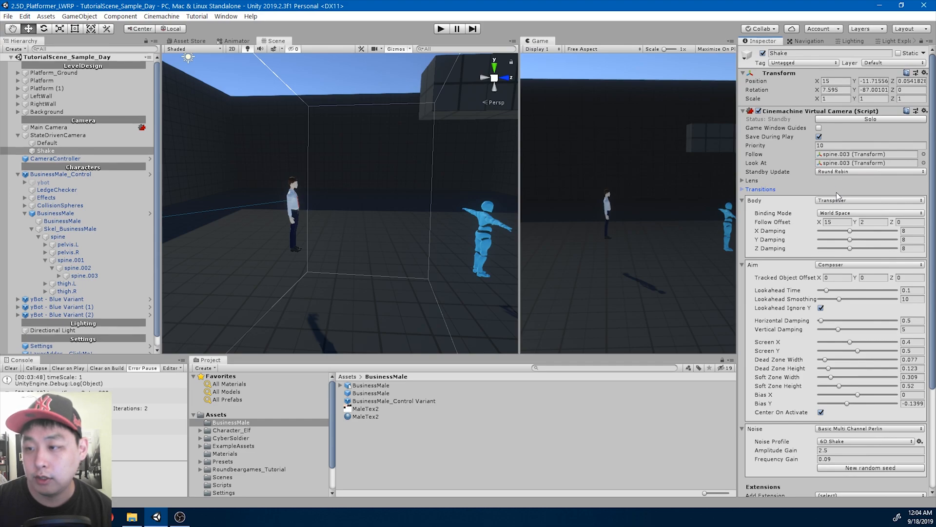
Play-test the scene by jumping BusinessMale up to the raised platforms and moving right and left to check the camera follow.
click(441, 29)
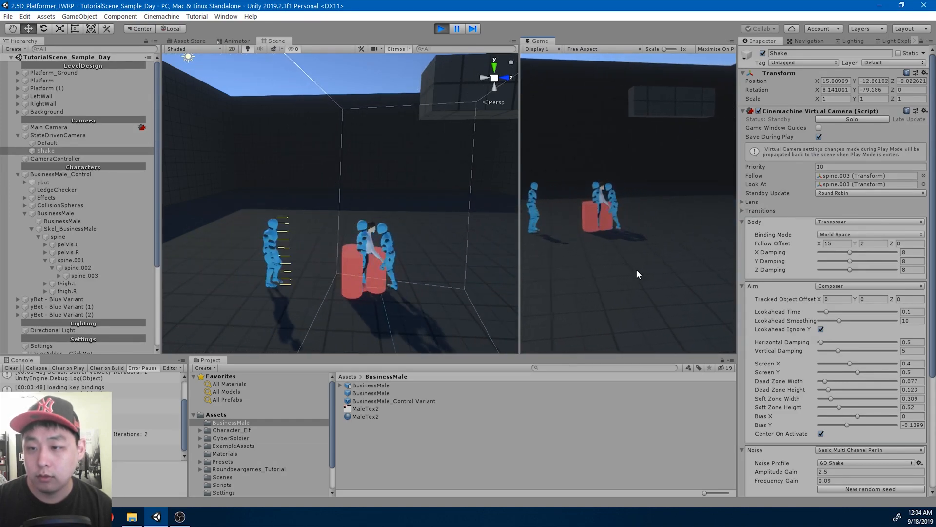
key(space)
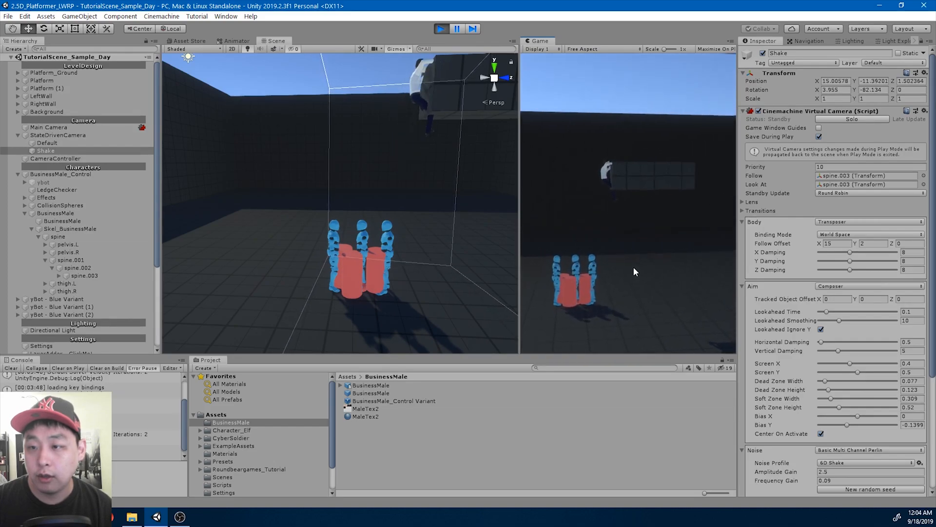
right_drag(389, 228, 384, 204)
key(s)
click(692, 267)
key(d)
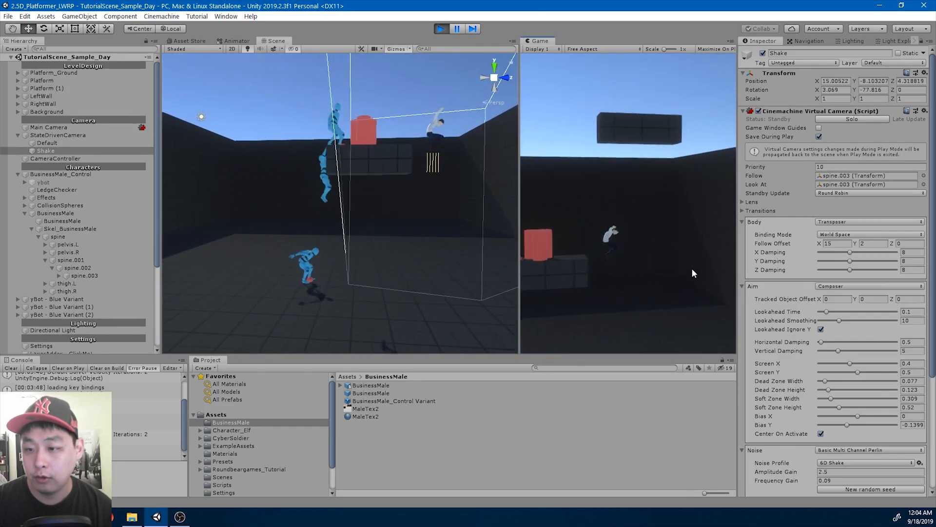
key(a)
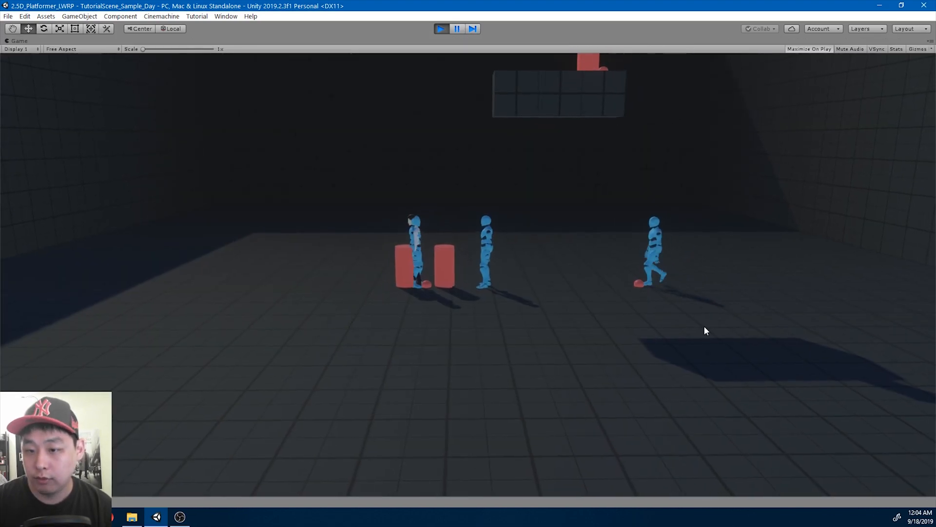
Play-test BusinessMale in the maximized game view by running both ways, jumping and sliding past the yBot enemies.
key(a)
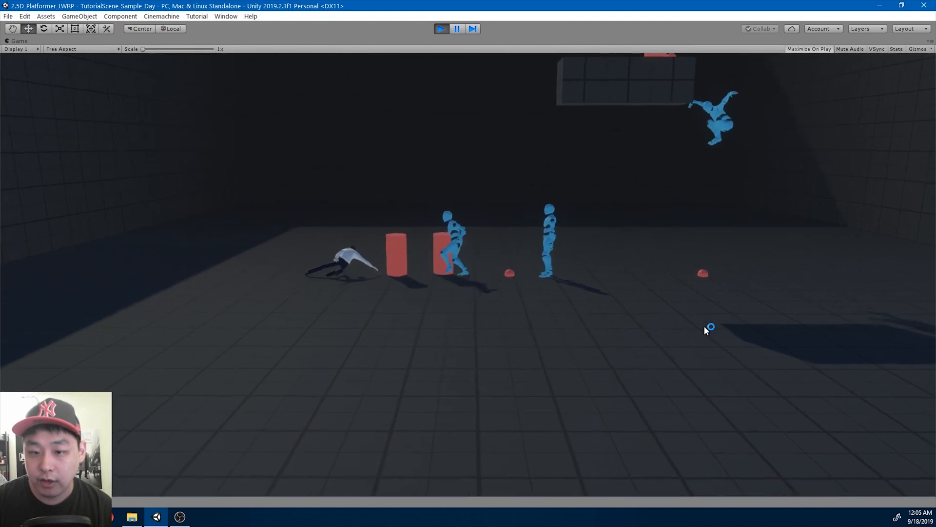
key(a)
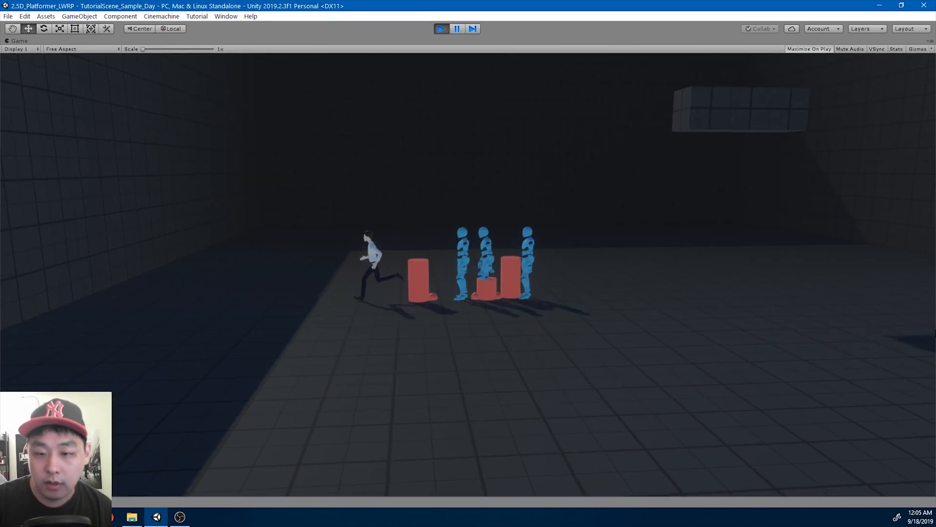
key(d)
key(space)
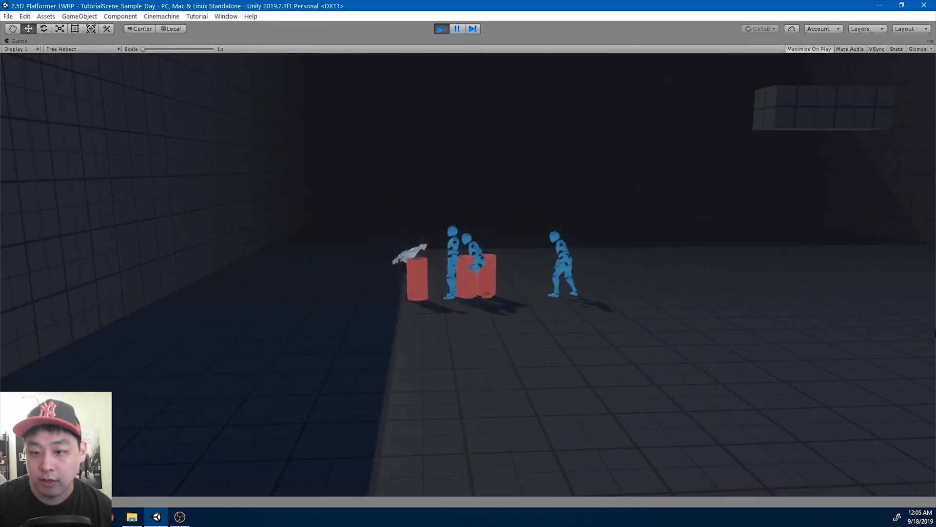
key(d)
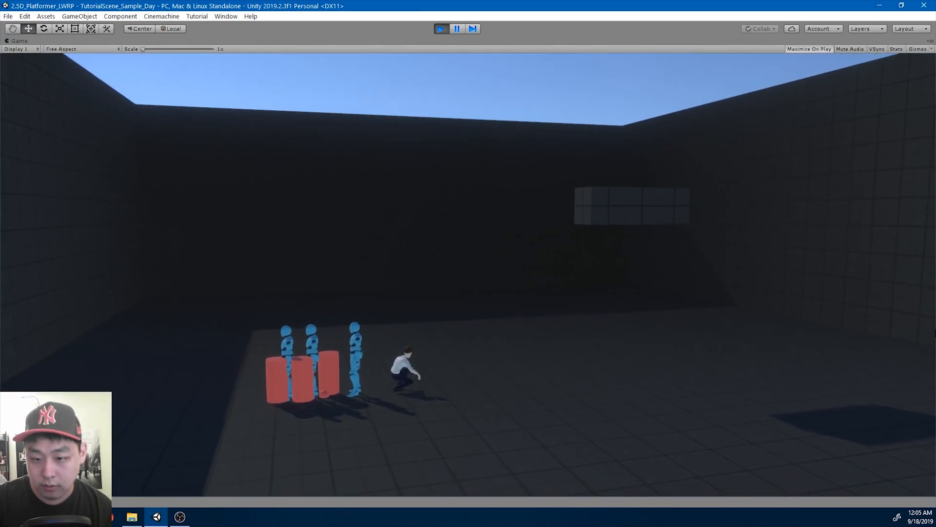
key(d)
key(space)
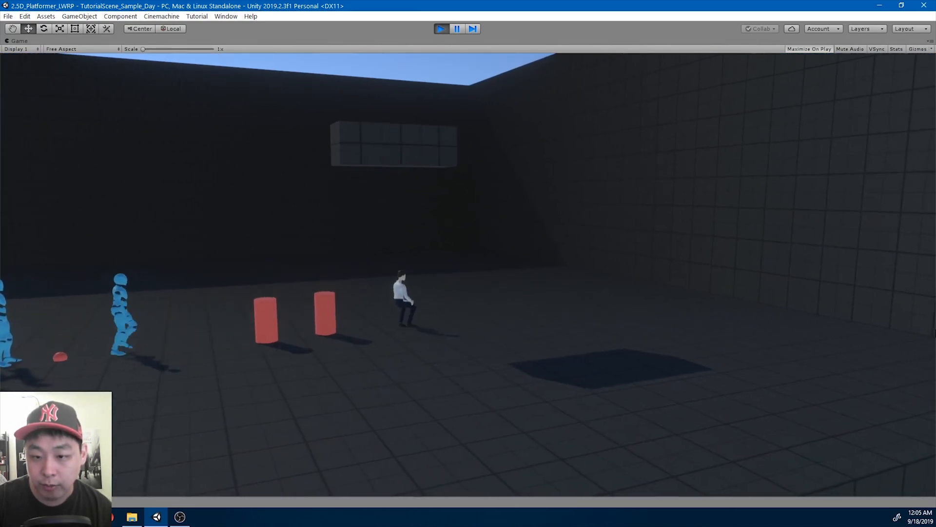
key(s)
key(a)
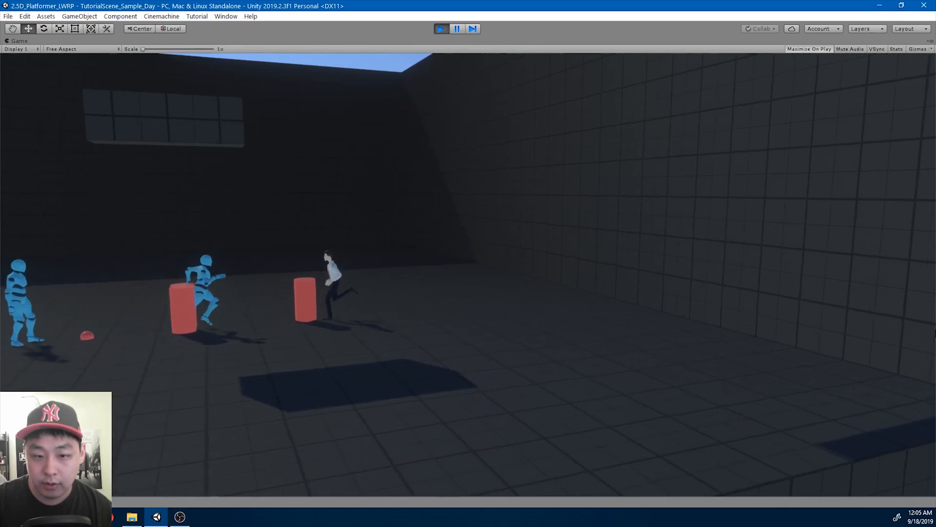
key(s)
key(a)
key(s)
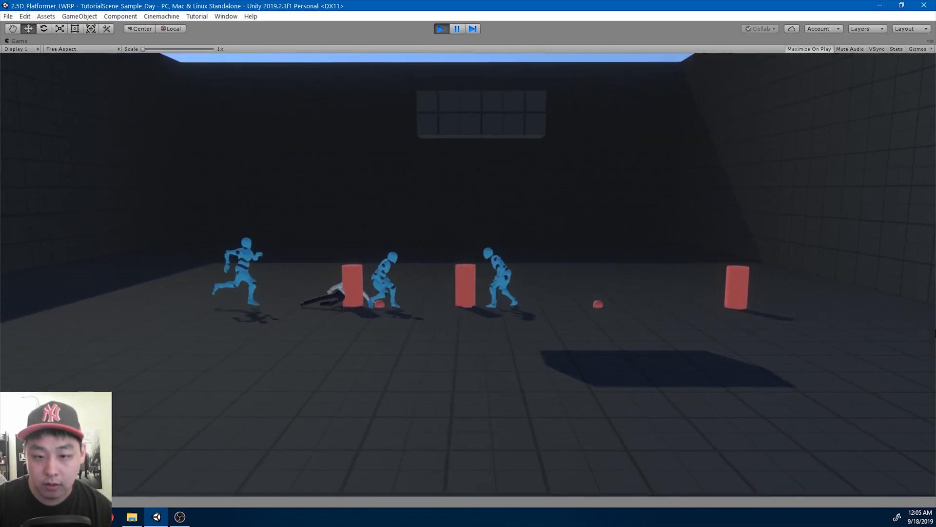
key(a)
key(s)
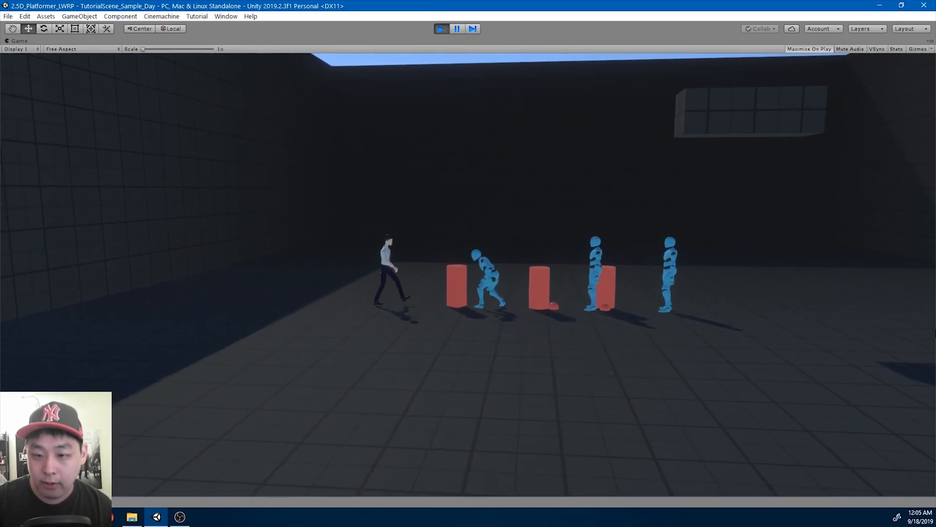
Test BusinessMale's attack against the yBot enemies, along with running, turning and jumping around them.
key(d)
key(d)
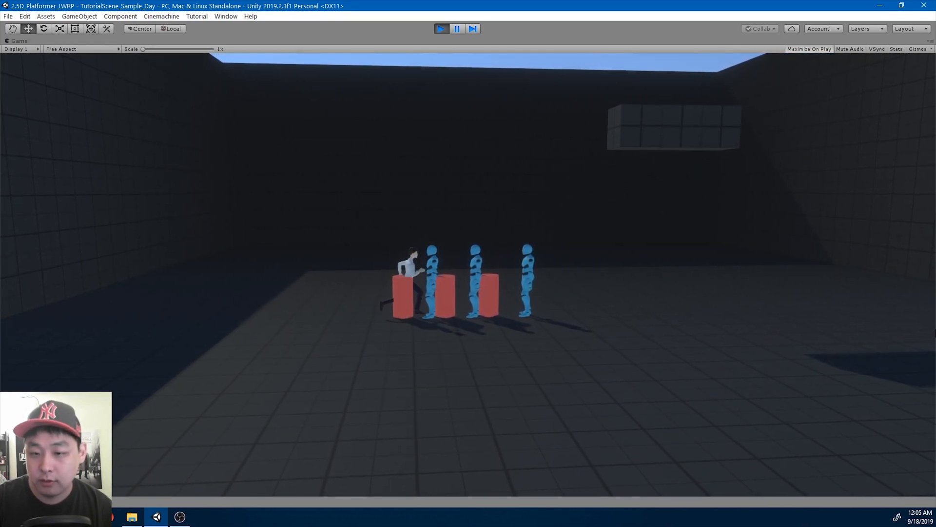
key(space)
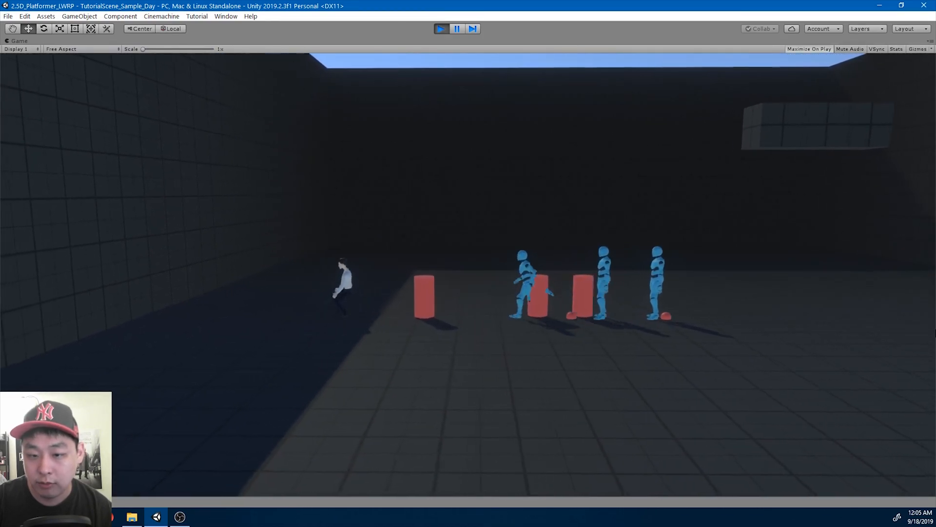
key(d)
key(Return)
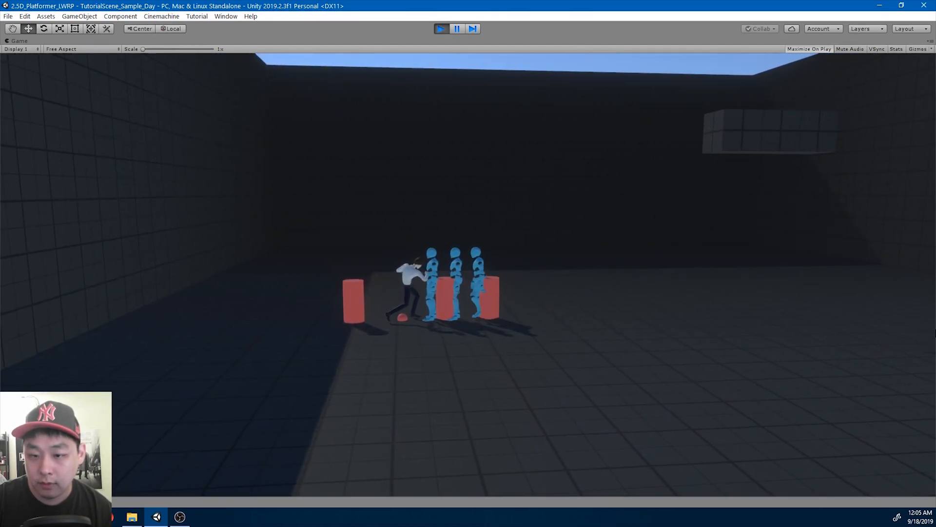
key(space)
key(a)
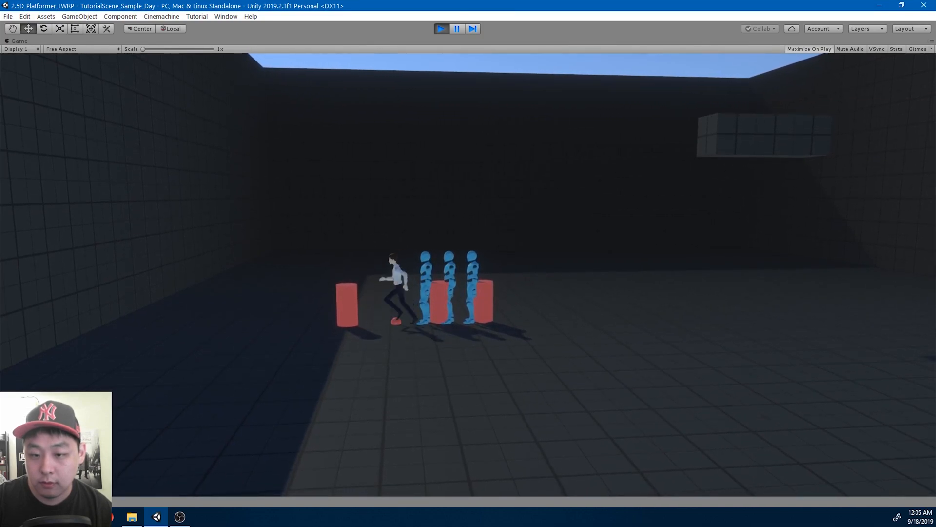
key(space)
key(d)
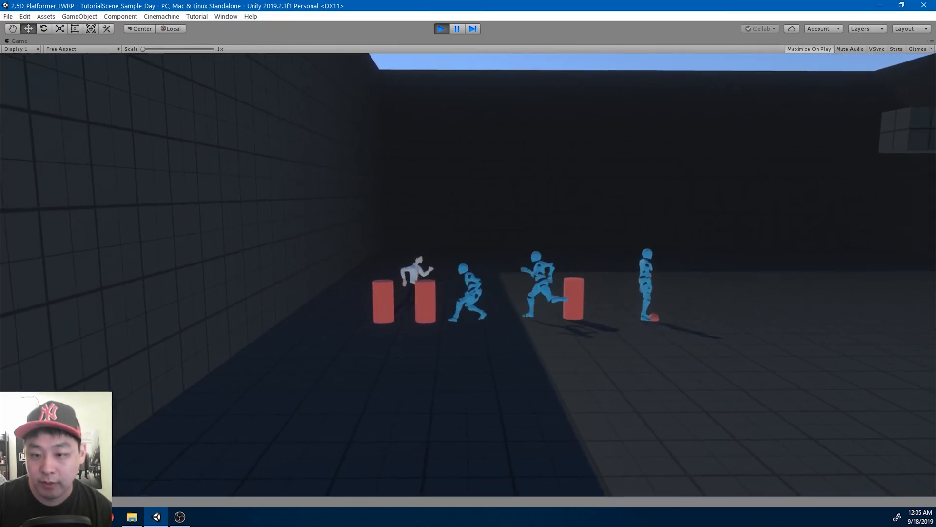
key(space)
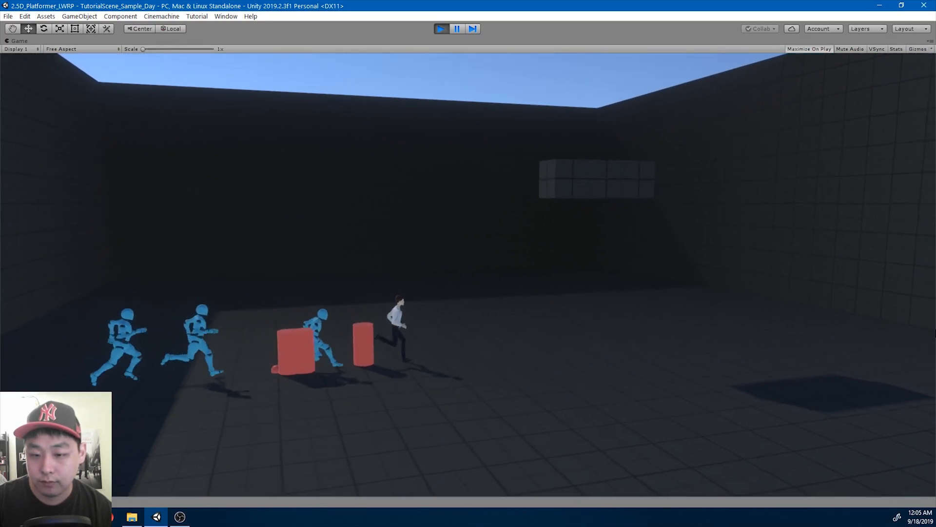
key(space)
key(a)
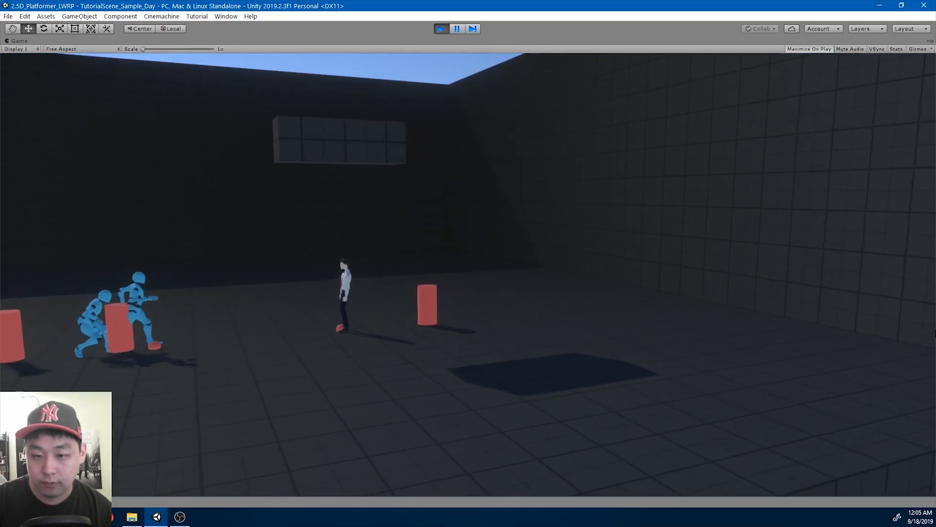